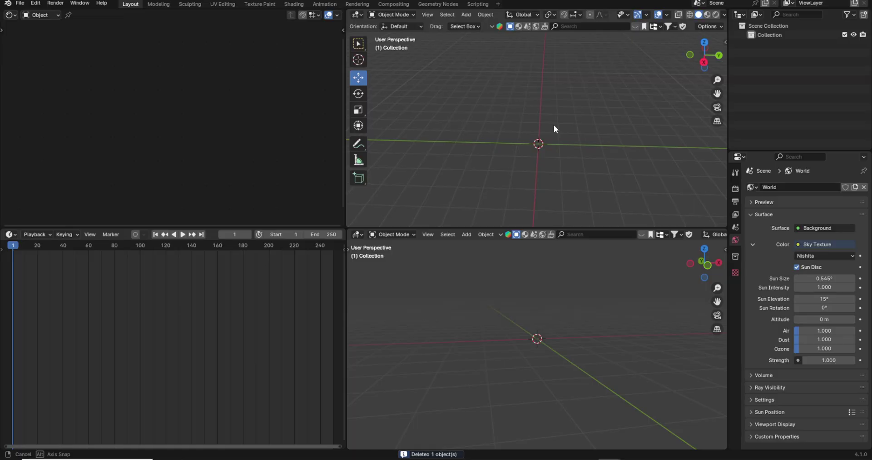
# Add a cube mesh to the empty scene and show it in the right orthographic view
pyautogui.hotkey('shift', 'a')
pyautogui.moveTo(555, 126)
pyautogui.click(591, 132)
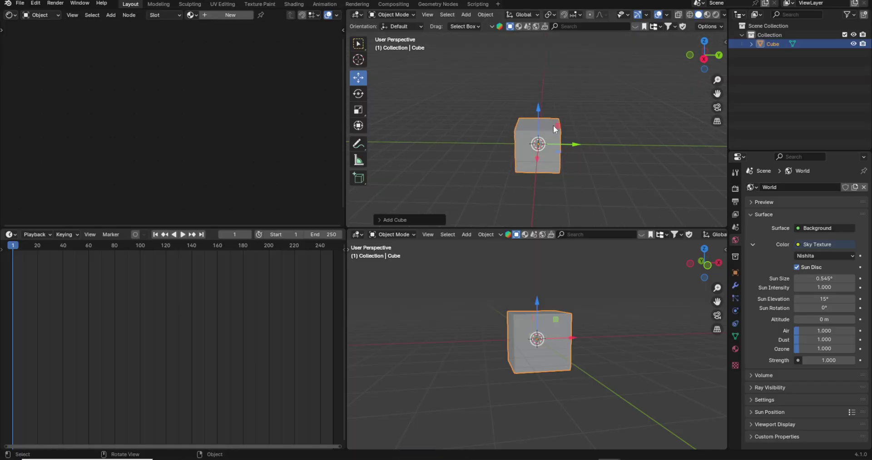
pyautogui.press('KP_3')
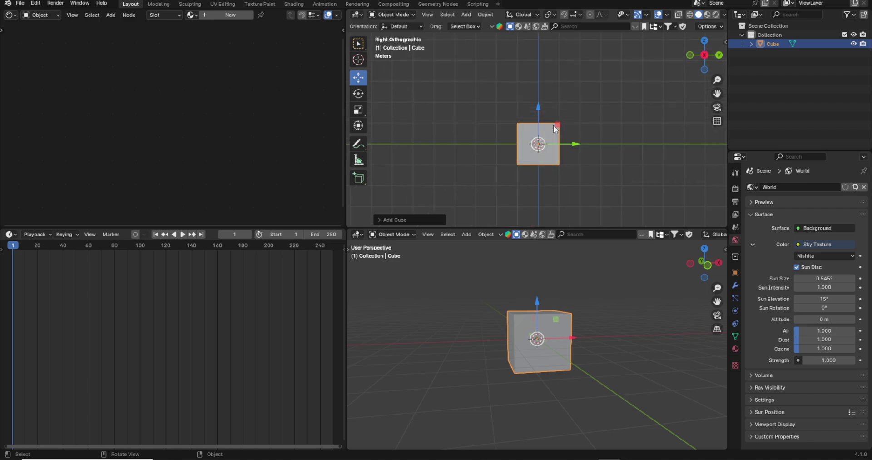
pyautogui.scroll(2, 554, 128)
# Move only the cube's origin up along Z to its top face, with origin-only transforms enabled just for this move
pyautogui.click(714, 26)
pyautogui.click(709, 53)
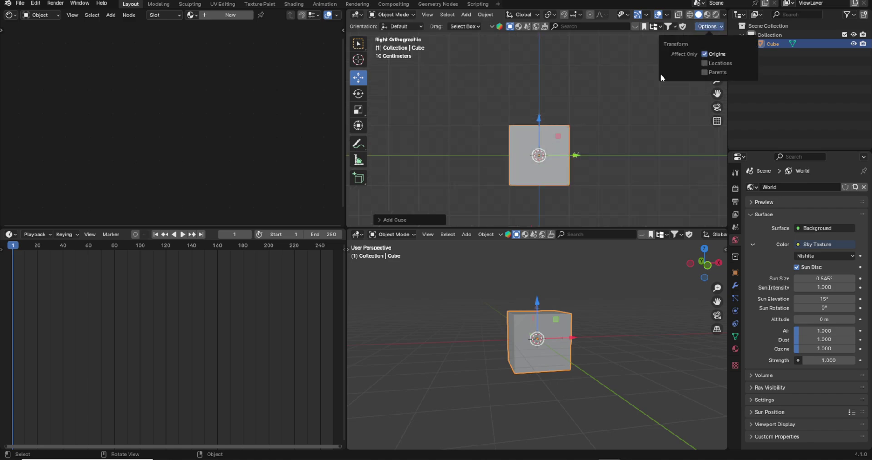
pyautogui.moveTo(540, 119); pyautogui.dragTo(545, 42)
pyautogui.click(710, 26)
pyautogui.click(708, 54)
# Raise the cube to a Z location of about 4.99 m and set its Z scale to 2.5
pyautogui.keyDown('shift'); pyautogui.moveTo(558, 54); pyautogui.dragTo(553, 96, button='middle'); pyautogui.keyUp('shift')
pyautogui.moveTo(535, 94); pyautogui.dragTo(536, 28)
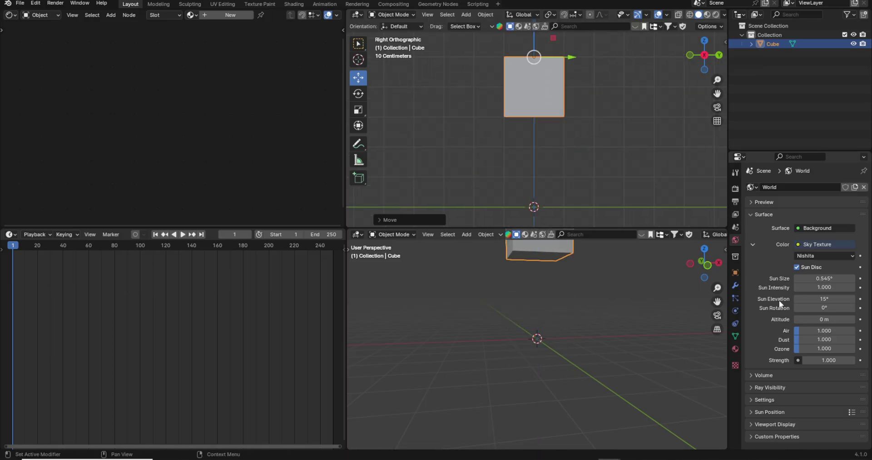
pyautogui.click(736, 273)
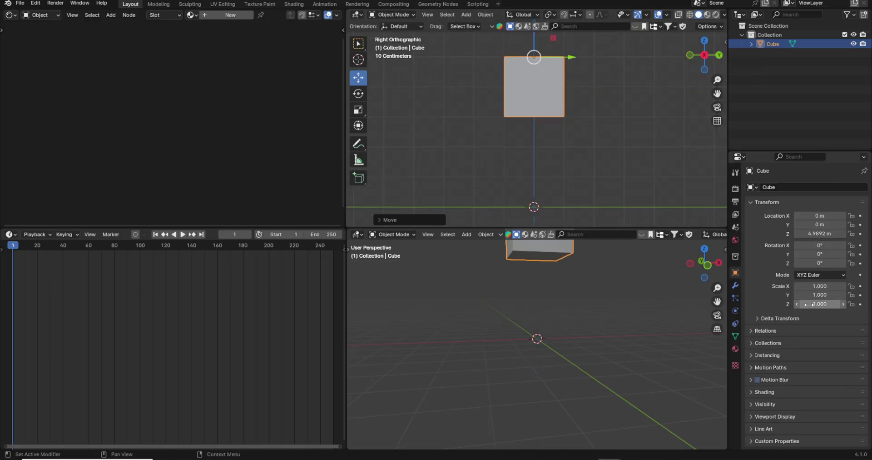
pyautogui.moveTo(809, 304); pyautogui.dragTo(844, 305)
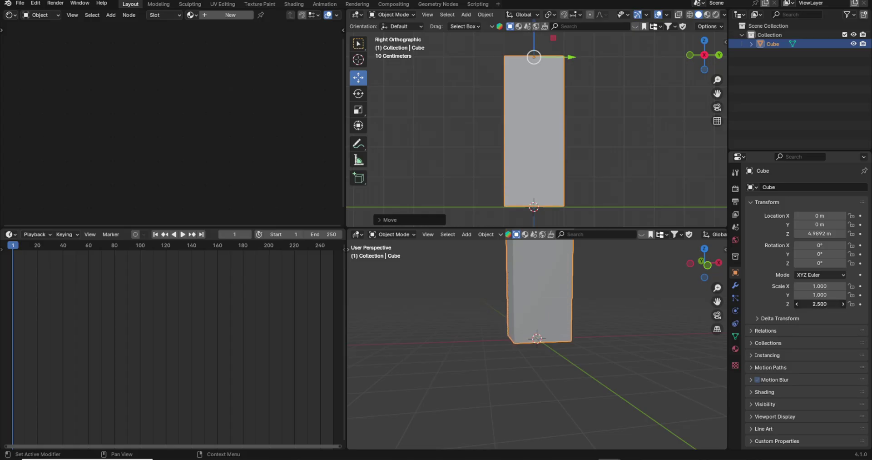
# Apply the stretched cube's scale and view it in perspective
pyautogui.hotkey('ctrl', 'a')
pyautogui.click(497, 142)
pyautogui.moveTo(497, 142); pyautogui.dragTo(589, 135, button='middle')
pyautogui.scroll(1, 587, 133)
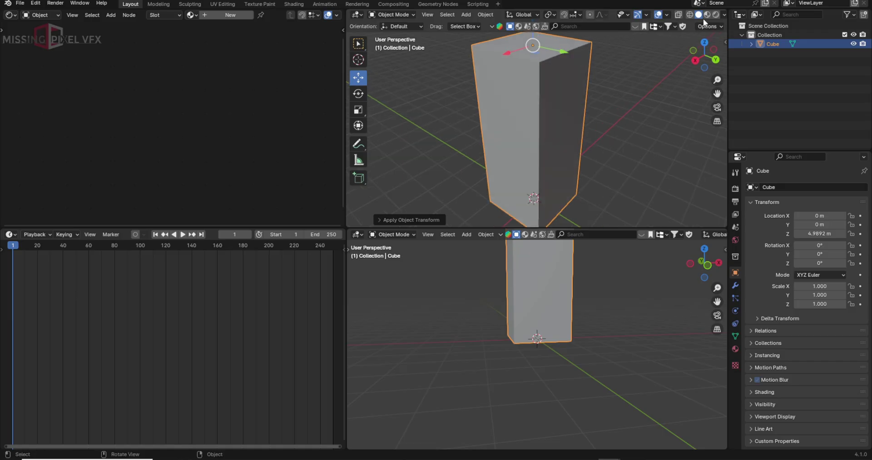
# Show the 3D viewport in rendered shading and unlink the World from the scene
pyautogui.click(716, 14)
pyautogui.click(736, 239)
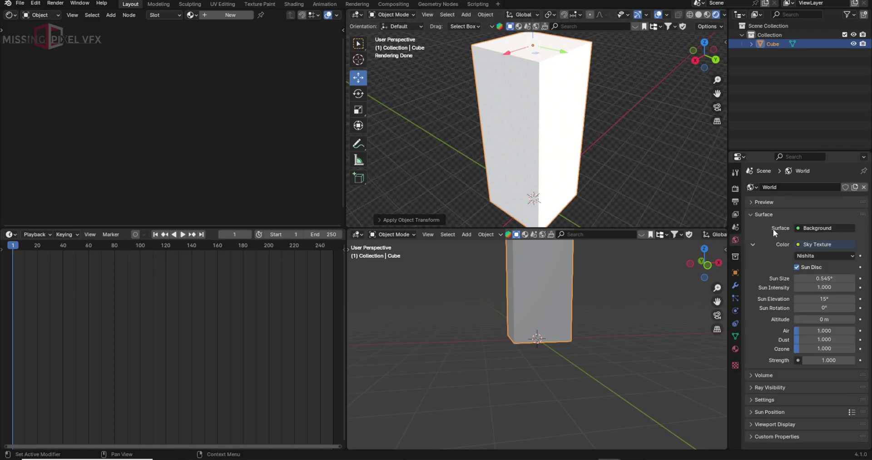
pyautogui.click(864, 187)
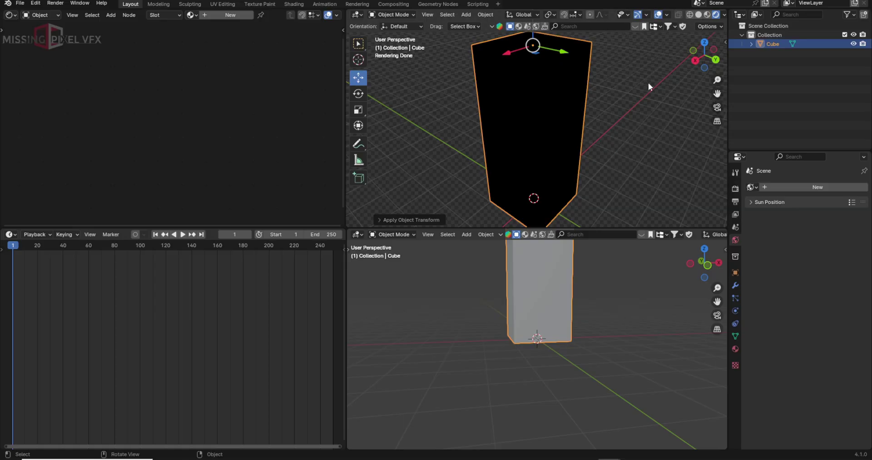
pyautogui.moveTo(621, 236); pyautogui.dragTo(620, 258)
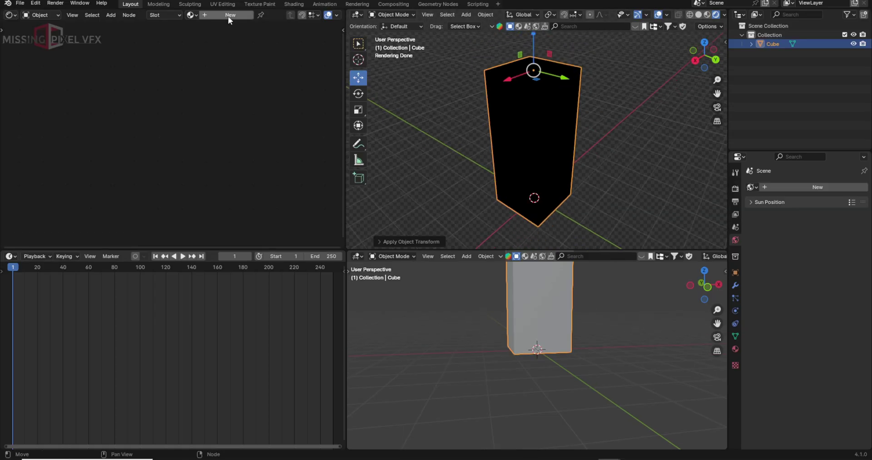
# Create a new material on the cube and delete its Principled BSDF node
pyautogui.click(229, 15)
pyautogui.moveTo(139, 130); pyautogui.dragTo(170, 118, button='middle')
pyautogui.scroll(9, 171, 117)
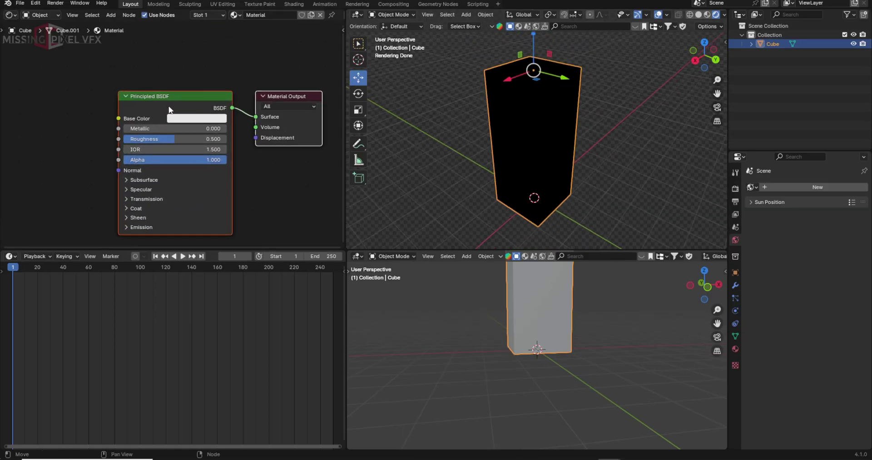
pyautogui.click(169, 109)
pyautogui.press('x')
# Add a Principled Volume node and connect its Volume output to the Material Output's Volume input
pyautogui.hotkey('shift', 'a')
pyautogui.click(175, 115)
pyautogui.write('prin')
pyautogui.press('Down')
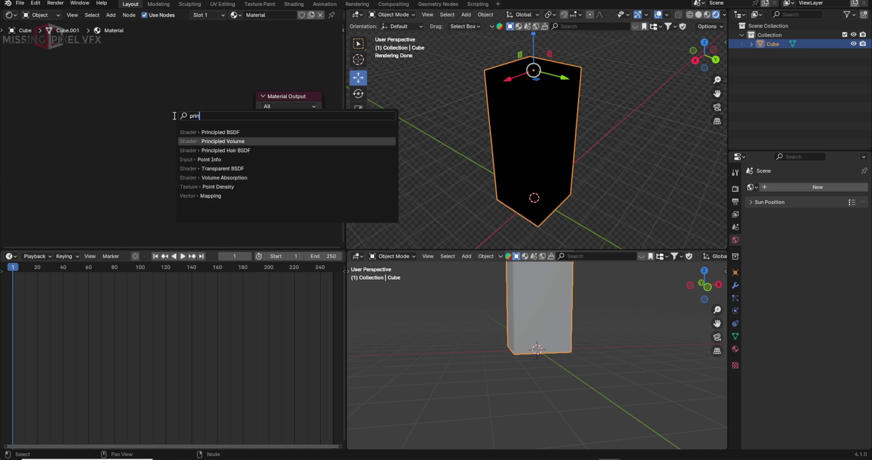
pyautogui.press('Return')
pyautogui.click(71, 94)
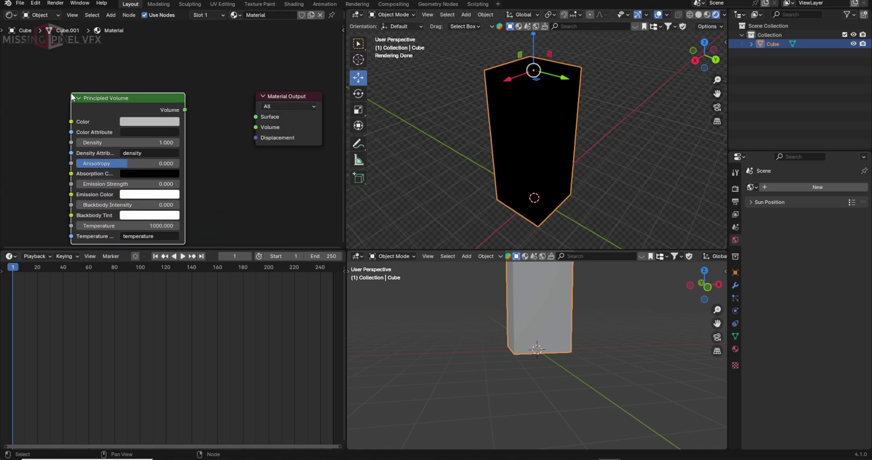
pyautogui.moveTo(186, 109); pyautogui.dragTo(249, 127)
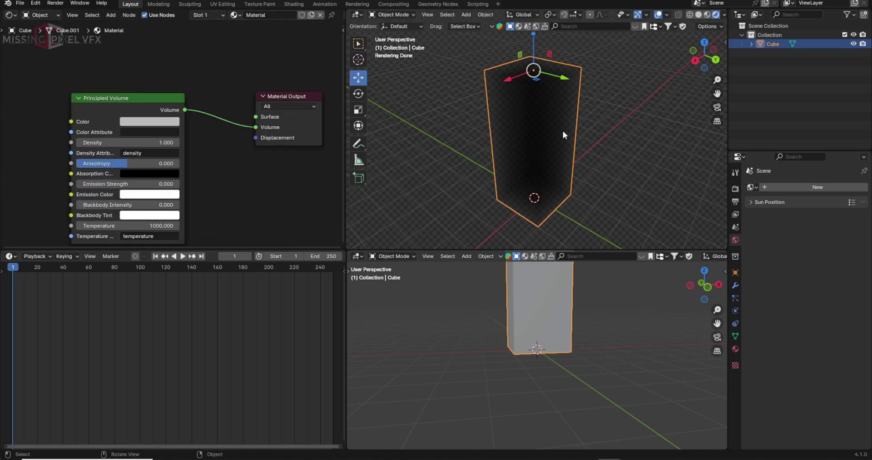
# Add a Gradient Texture node and connect its Color output to the Principled Volume's Emission Strength
pyautogui.scroll(-2, 193, 122)
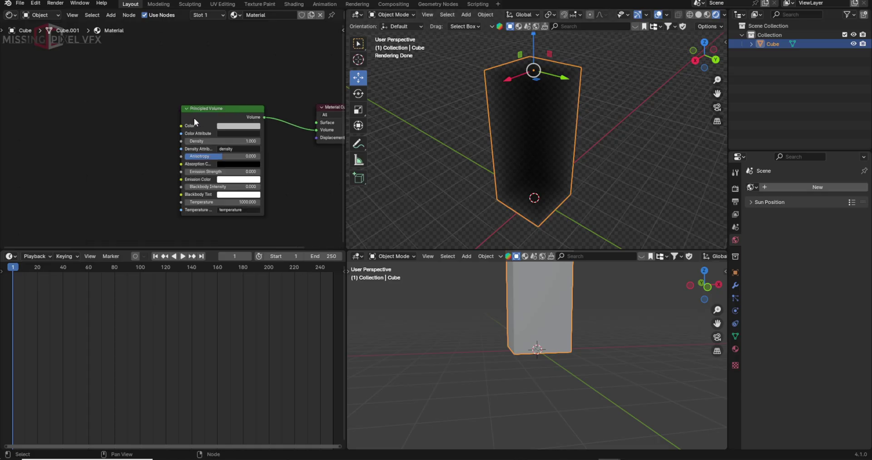
pyautogui.hotkey('shift', 'a')
pyautogui.write('gra')
pyautogui.press('Return')
pyautogui.click(53, 102)
pyautogui.moveTo(104, 114); pyautogui.dragTo(182, 172)
pyautogui.moveTo(390, 159); pyautogui.dragTo(520, 140, button='middle')
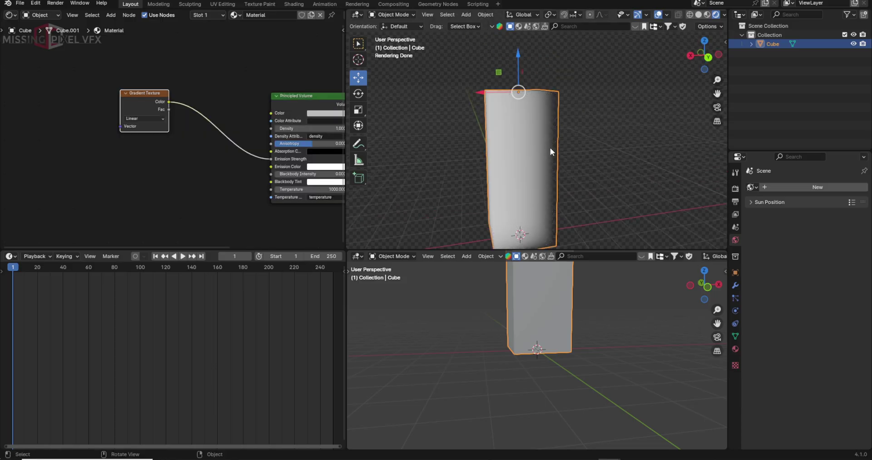
pyautogui.moveTo(575, 128); pyautogui.dragTo(572, 134, button='middle')
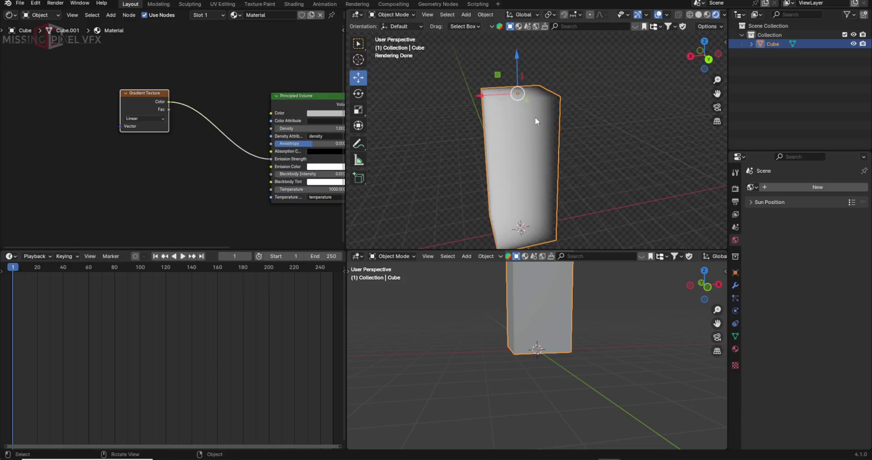
# Set the Gradient Texture's type to Quadratic Sphere
pyautogui.scroll(2, 190, 127)
pyautogui.click(192, 129)
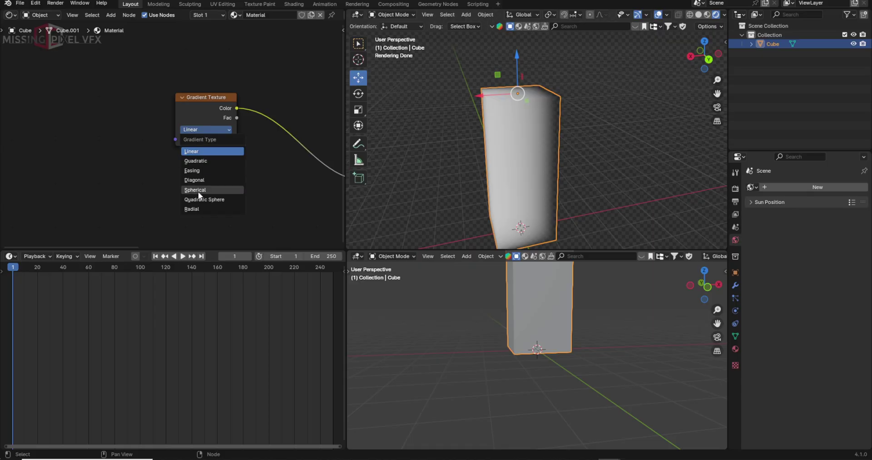
pyautogui.click(198, 199)
# Add Mapping and Texture Coordinate nodes to the Gradient Texture and reposition the texture nodes away from the Principled Volume
pyautogui.click(184, 116)
pyautogui.scroll(-1, 184, 116)
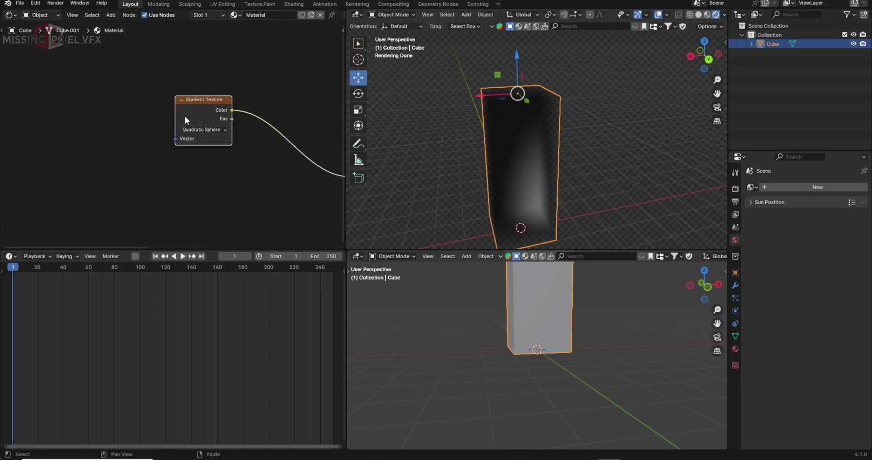
pyautogui.hotkey('ctrl', 't')
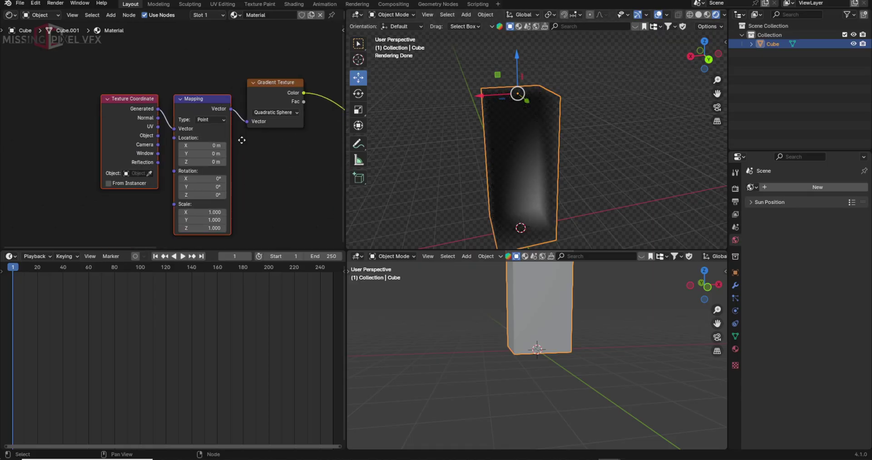
pyautogui.moveTo(111, 65); pyautogui.dragTo(201, 165)
pyautogui.press('g')
pyautogui.click(175, 68)
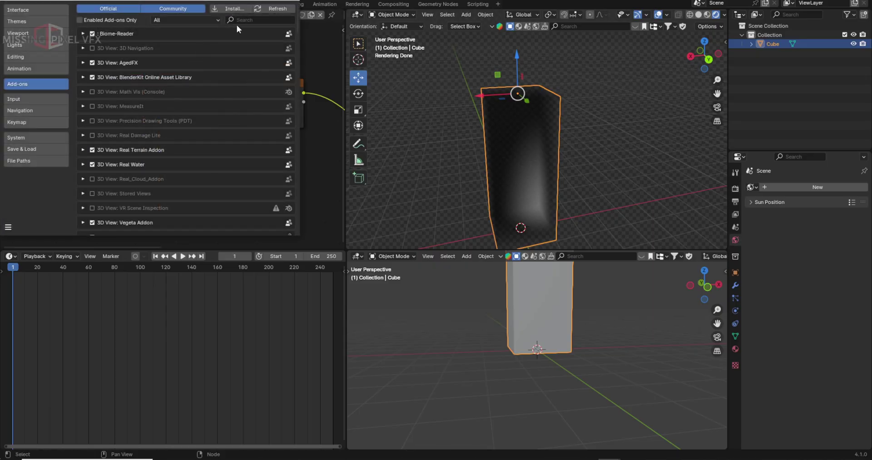
# Search the add-ons preferences for "node"
pyautogui.click(245, 20)
pyautogui.write('node')
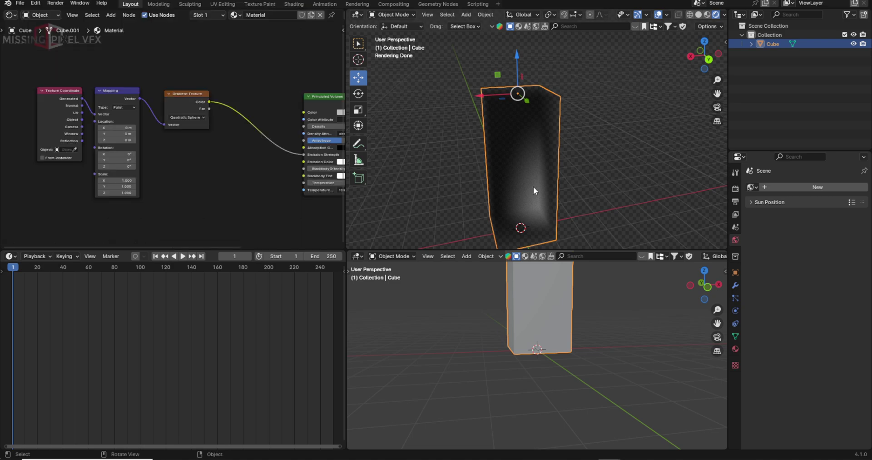
# In the right orthographic view, drive the Mapping node's Vector with the Texture Coordinate's Object output
pyautogui.press('KP_3')
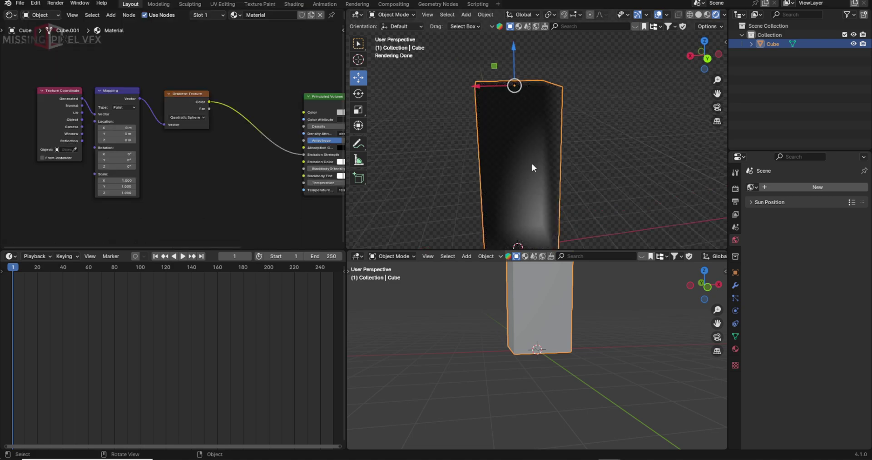
pyautogui.scroll(-3, 532, 163)
pyautogui.scroll(5, 71, 117)
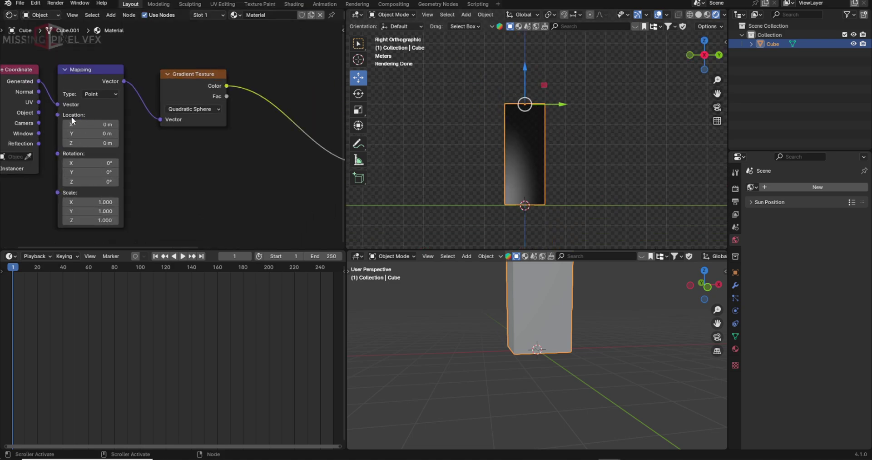
pyautogui.moveTo(28, 118); pyautogui.dragTo(161, 125, button='middle')
pyautogui.scroll(4, 167, 119)
pyautogui.moveTo(171, 112); pyautogui.dragTo(197, 101)
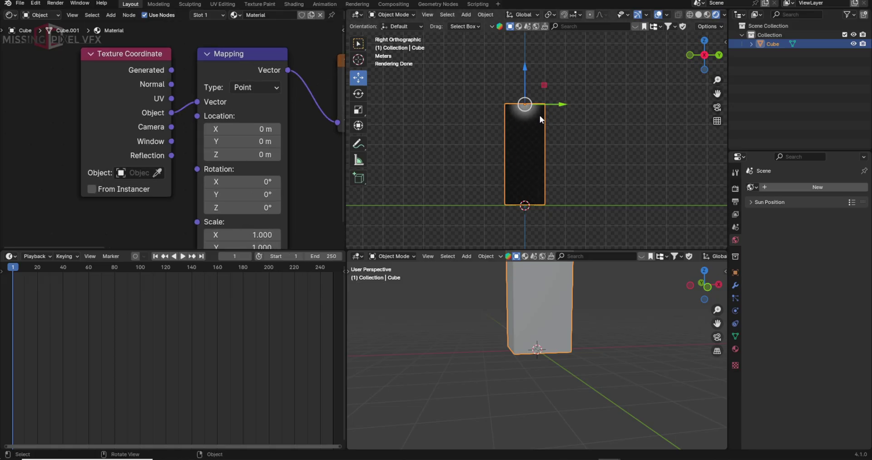
# Set the Mapping node's Z scale to 0.1 and raise it to 0.2 to stretch the gradient along the cube
pyautogui.moveTo(333, 187); pyautogui.dragTo(230, 122, button='middle')
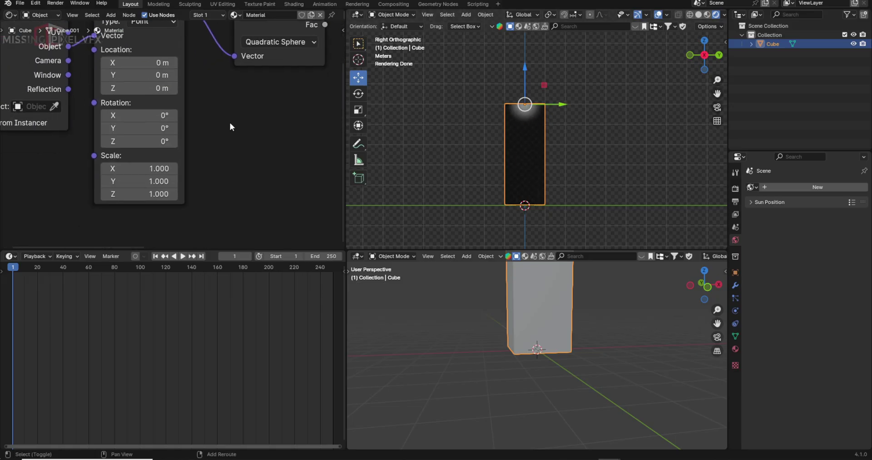
pyautogui.click(106, 194)
pyautogui.doubleClick(107, 194)
pyautogui.write('0.1')
pyautogui.press('Return')
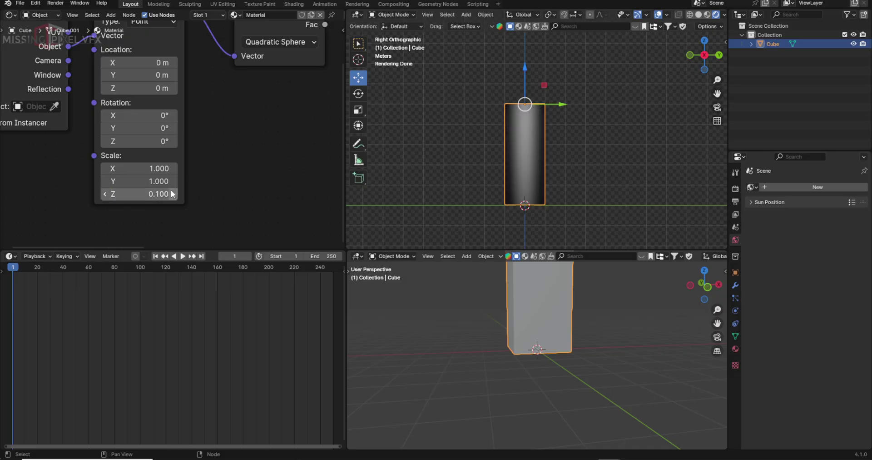
pyautogui.click(173, 194)
pyautogui.click(631, 140)
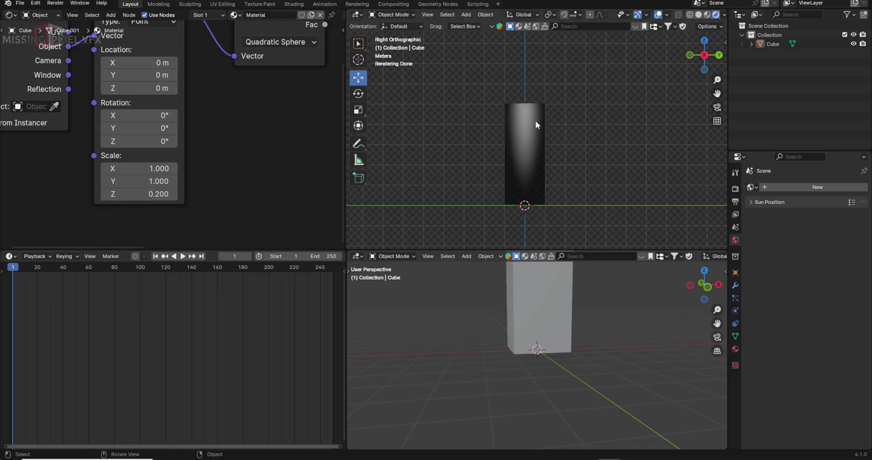
pyautogui.moveTo(531, 113); pyautogui.dragTo(585, 175, button='middle')
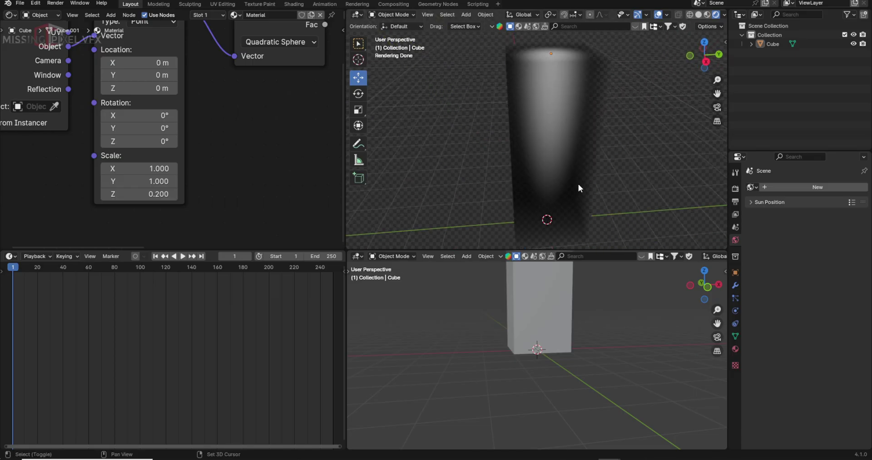
# Set the Principled Volume's density to 0 on the cube's material
pyautogui.click(563, 157)
pyautogui.click(216, 115)
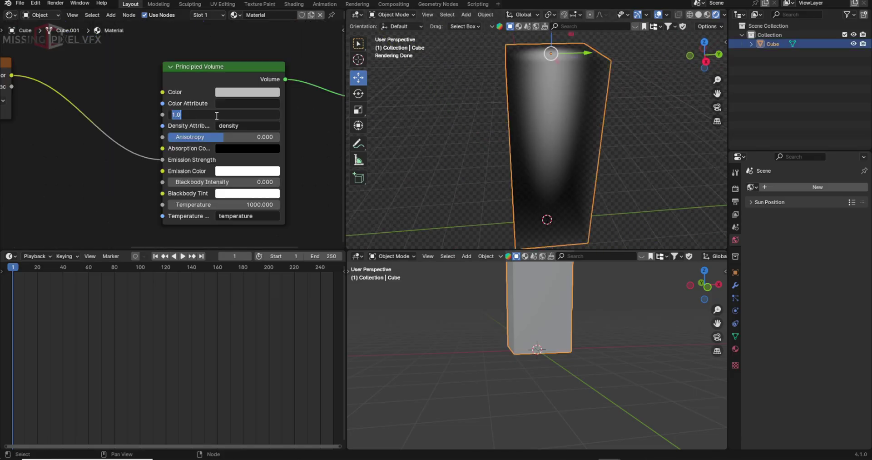
pyautogui.write('0')
pyautogui.press('Return')
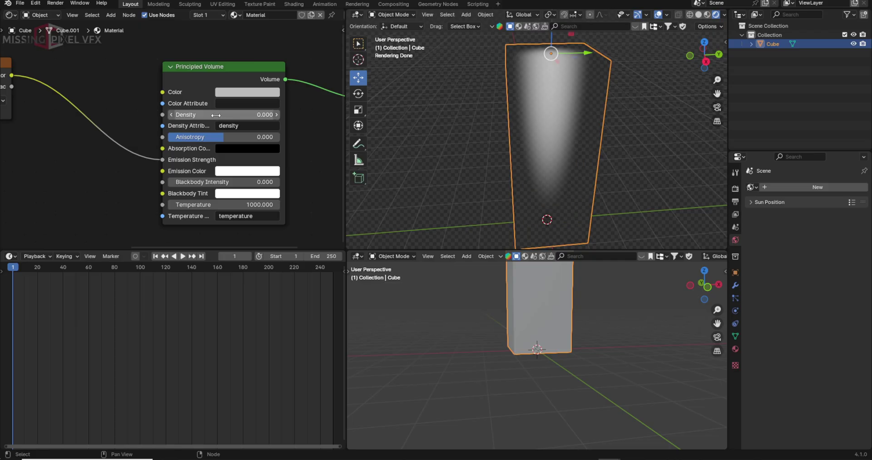
pyautogui.click(642, 150)
pyautogui.moveTo(642, 150); pyautogui.dragTo(579, 150, button='middle')
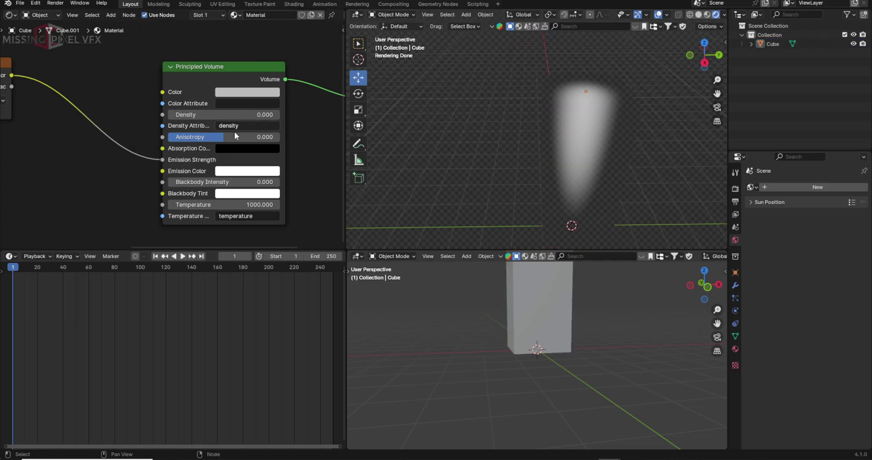
# Insert a Color Ramp node between the Gradient Texture and the Principled Volume's Emission Strength
pyautogui.moveTo(81, 67); pyautogui.dragTo(256, 64, button='middle')
pyautogui.hotkey('shift', 'a')
pyautogui.write('color')
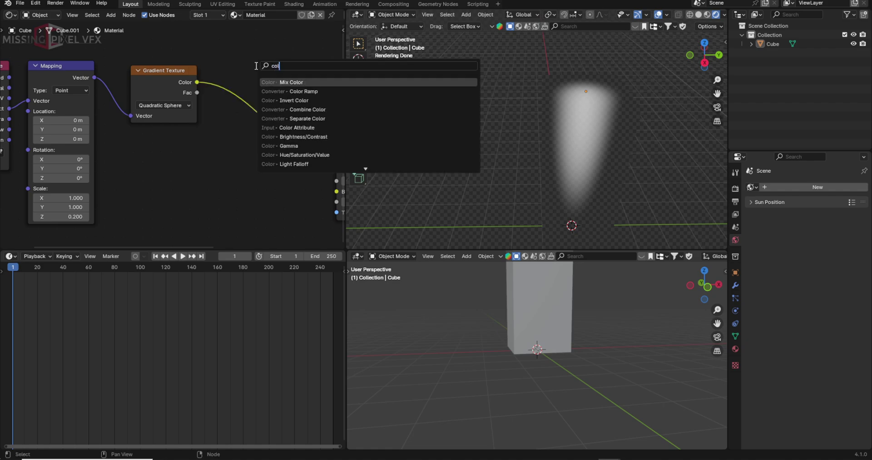
pyautogui.press('Return')
pyautogui.click(233, 54)
pyautogui.scroll(1, 210, 74)
pyautogui.moveTo(210, 74); pyautogui.dragTo(130, 74, button='middle')
pyautogui.scroll(-1, 114, 89)
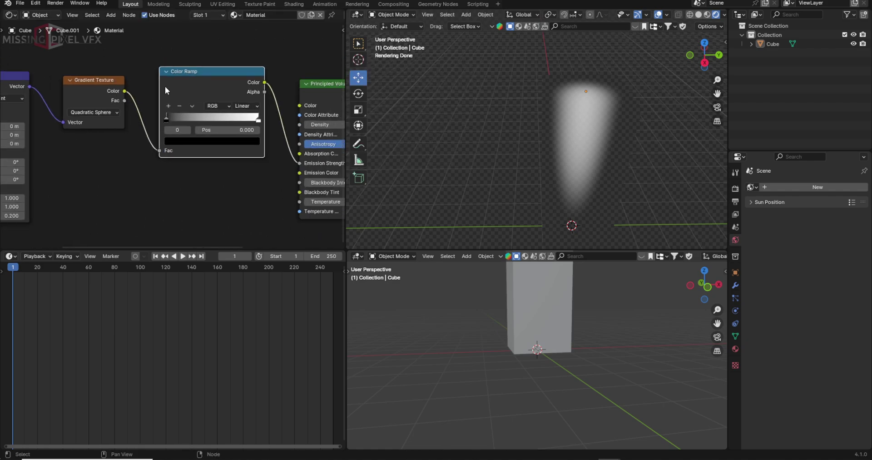
pyautogui.moveTo(319, 86); pyautogui.dragTo(270, 82, button='middle')
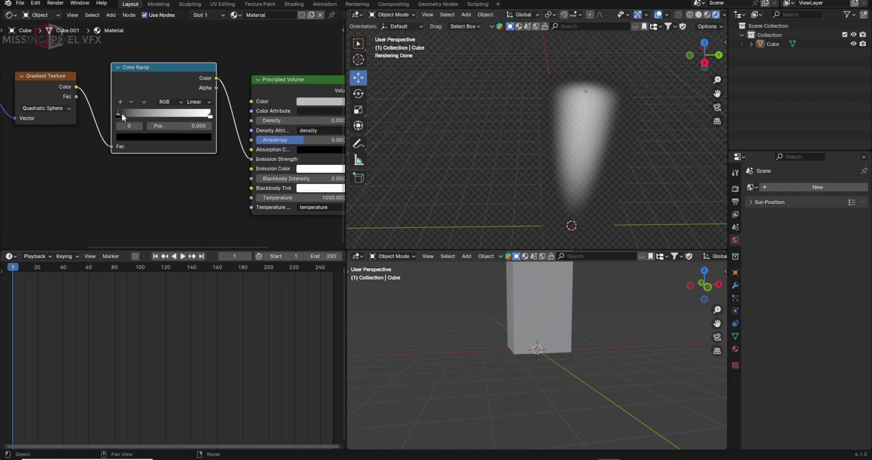
# Move the Color Ramp's white stop to position 0.250 and recolor it black
pyautogui.moveTo(210, 115); pyautogui.dragTo(137, 117)
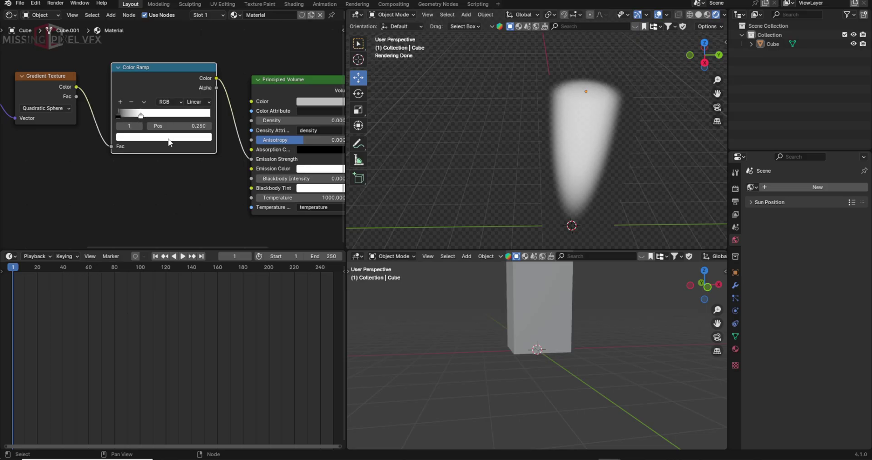
pyautogui.click(170, 137)
pyautogui.moveTo(210, 186); pyautogui.dragTo(207, 221)
pyautogui.scroll(5, 124, 151)
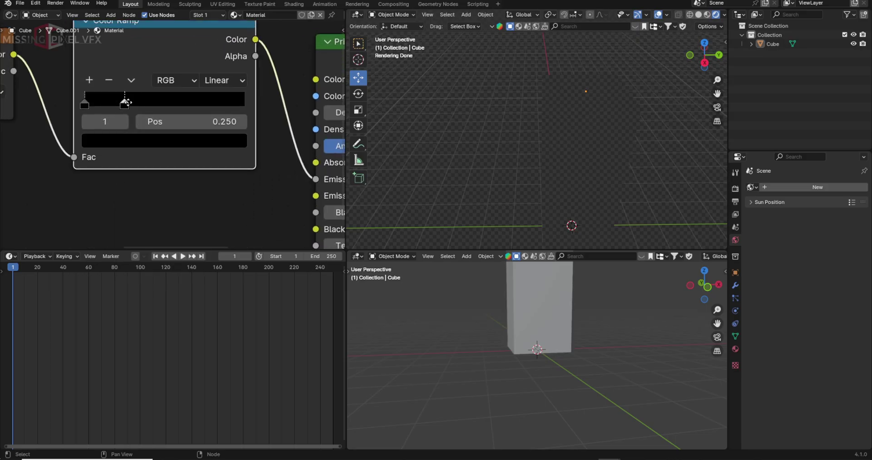
# Add a stop midway between the Color Ramp's two black stops and color it light gray
pyautogui.click(159, 71)
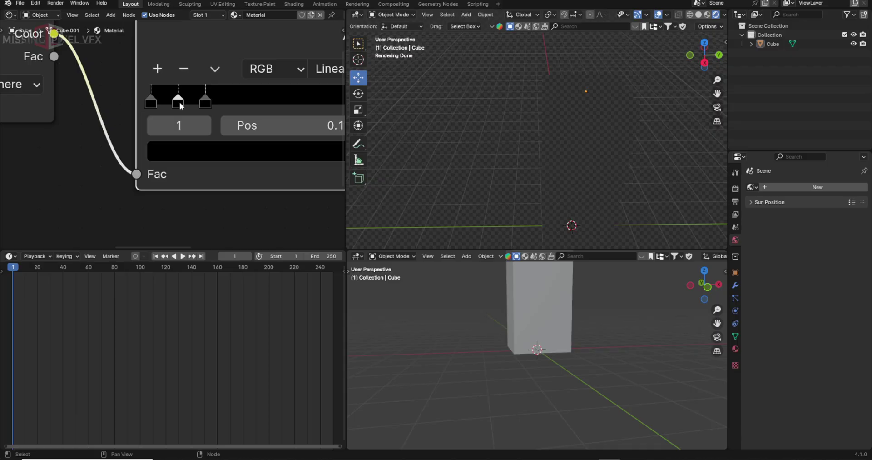
pyautogui.click(211, 152)
pyautogui.click(355, 221)
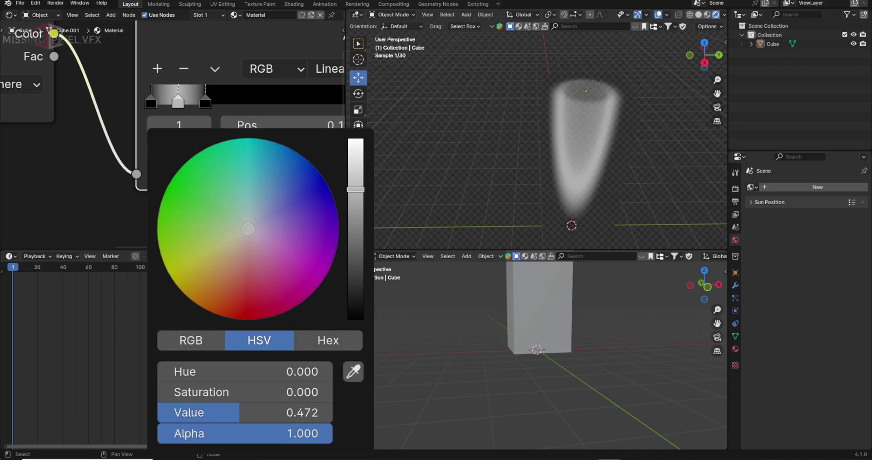
pyautogui.moveTo(595, 158); pyautogui.dragTo(576, 140, button='middle')
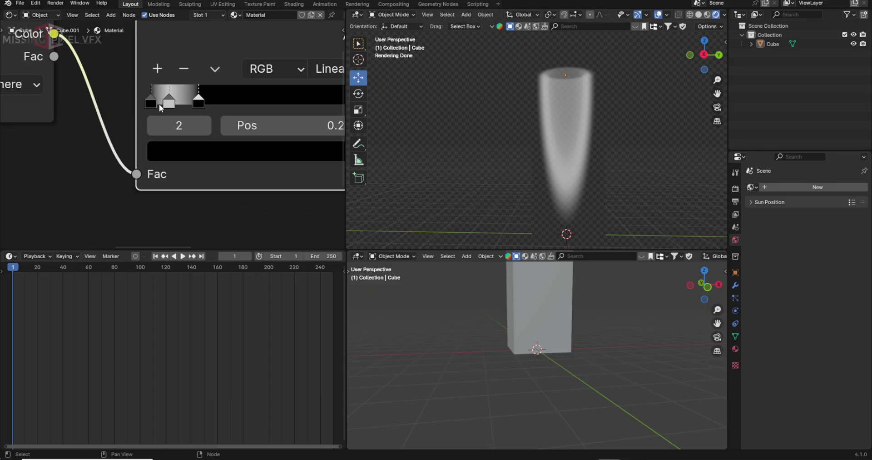
# Narrow the Color Ramp's glow band by shifting the last black stop to 0.127, and check it in the right orthographic view
pyautogui.click(167, 105)
pyautogui.moveTo(198, 103); pyautogui.dragTo(178, 100)
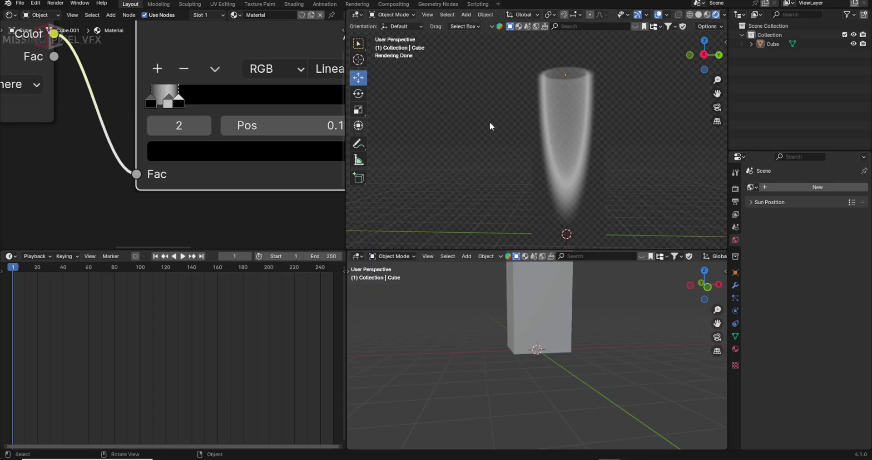
pyautogui.press('KP_3')
pyautogui.scroll(-12, 248, 161)
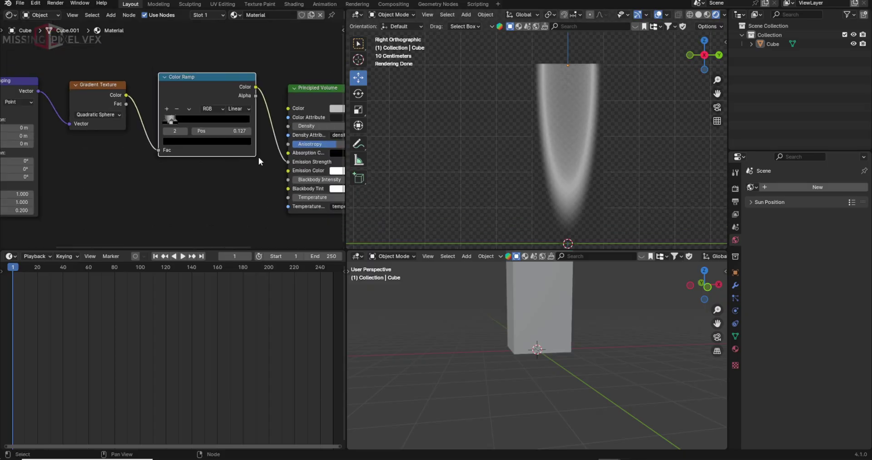
# Add a second Color Ramp node fed by the Gradient Texture's Color and connect its Color output to the Principled Volume's Emission Color
pyautogui.scroll(-2, 289, 168)
pyautogui.moveTo(474, 79); pyautogui.dragTo(612, 154)
pyautogui.scroll(1, 129, 143)
pyautogui.hotkey('shift', 'a')
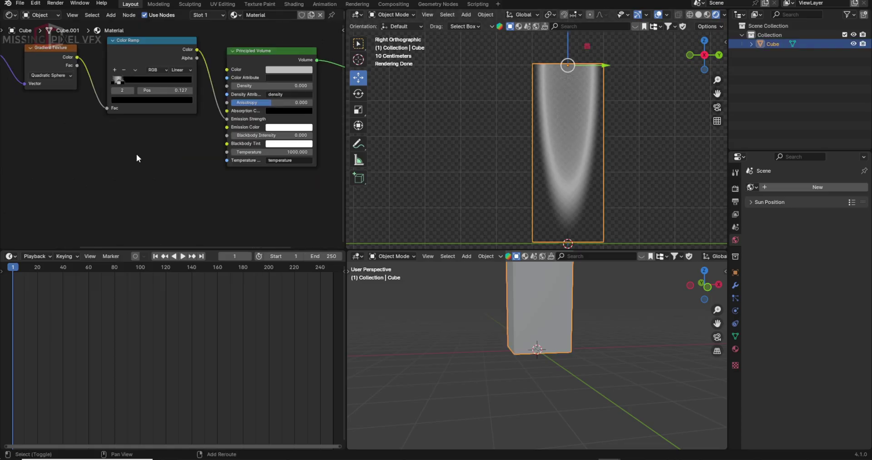
pyautogui.write('col')
pyautogui.click(160, 180)
pyautogui.click(108, 212)
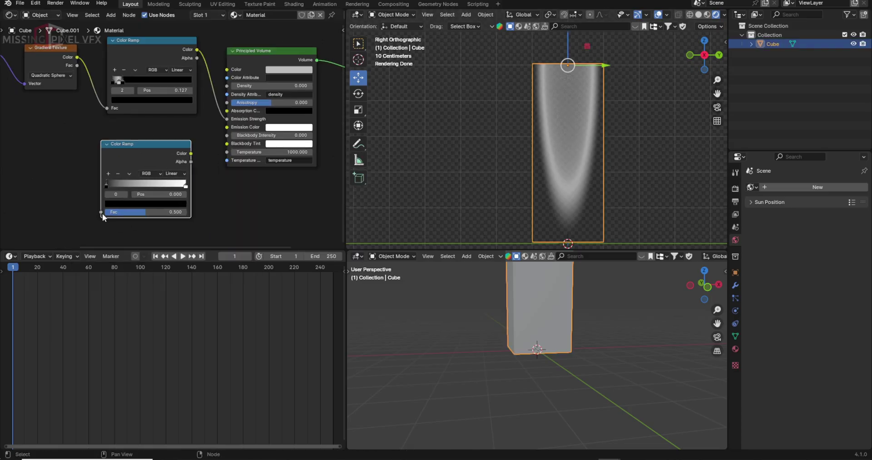
pyautogui.moveTo(77, 57); pyautogui.dragTo(103, 203)
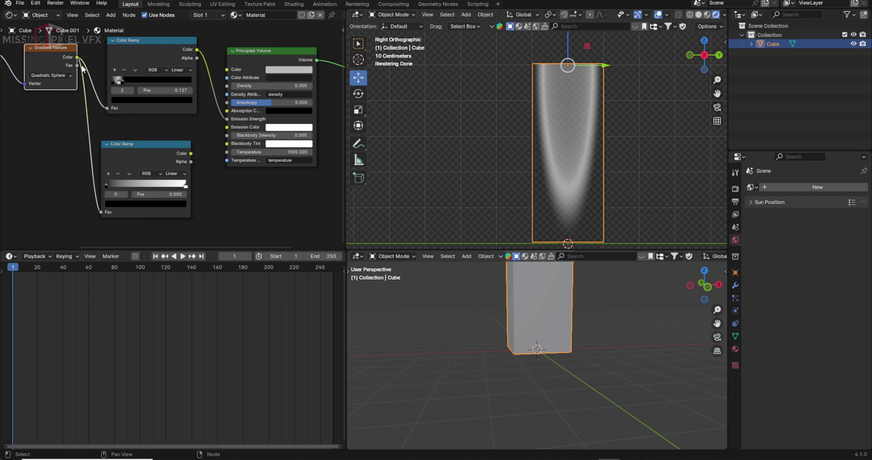
pyautogui.moveTo(190, 154); pyautogui.dragTo(228, 127)
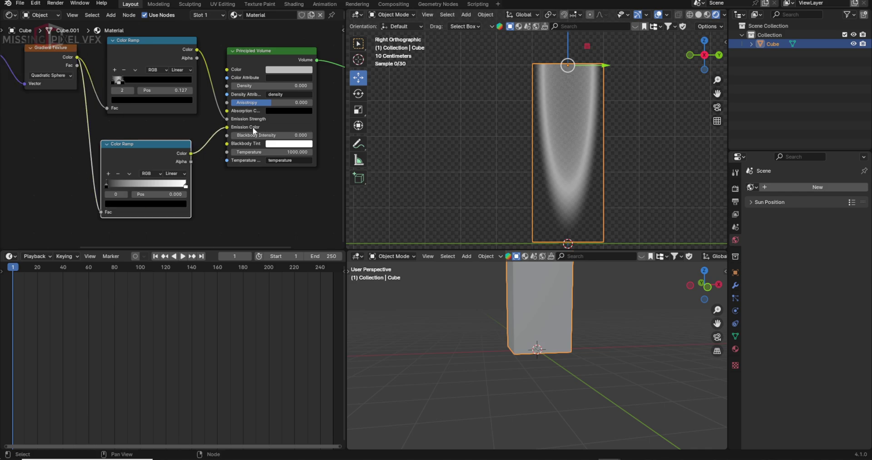
# Color the second Color Ramp's white end stop blue and set its Value to 10
pyautogui.click(185, 184)
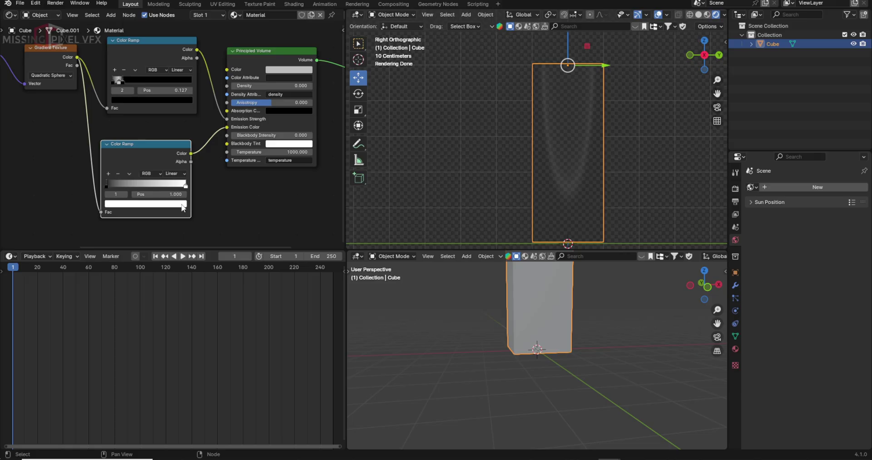
pyautogui.click(181, 204)
pyautogui.moveTo(157, 118); pyautogui.dragTo(166, 97)
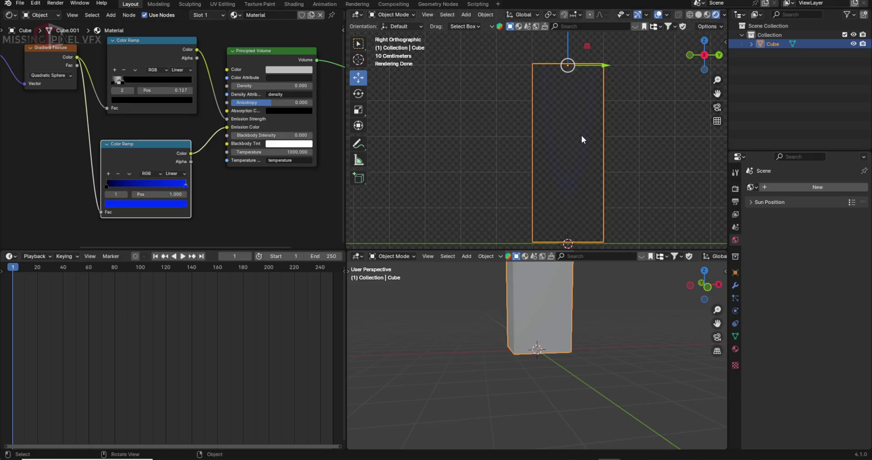
pyautogui.click(168, 204)
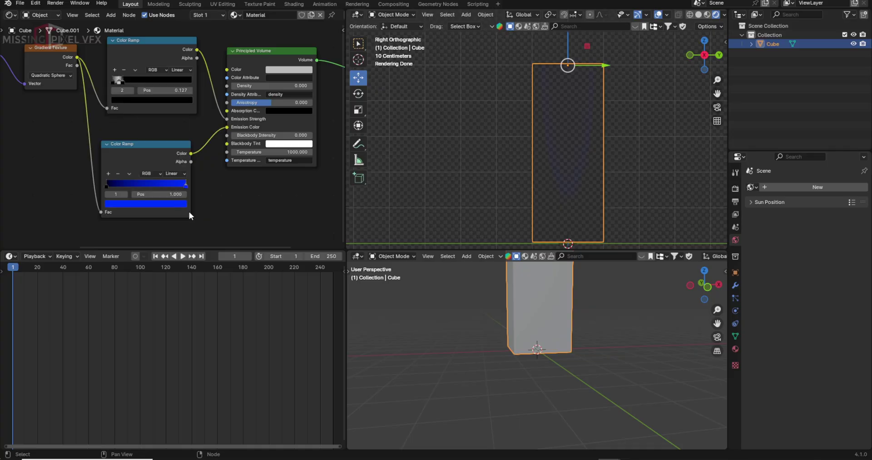
pyautogui.click(175, 203)
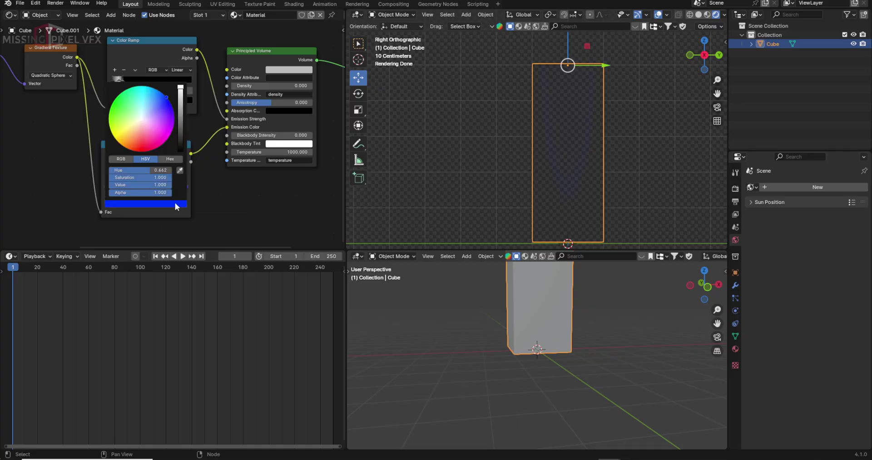
pyautogui.click(141, 185)
pyautogui.write('10')
pyautogui.press('Return')
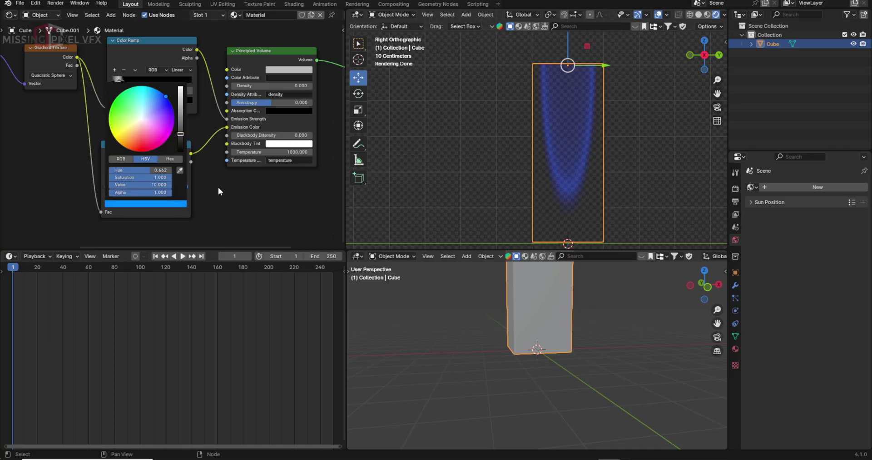
# Recolor the second Color Ramp's black start stop green and inspect the glow around the cube
pyautogui.click(105, 184)
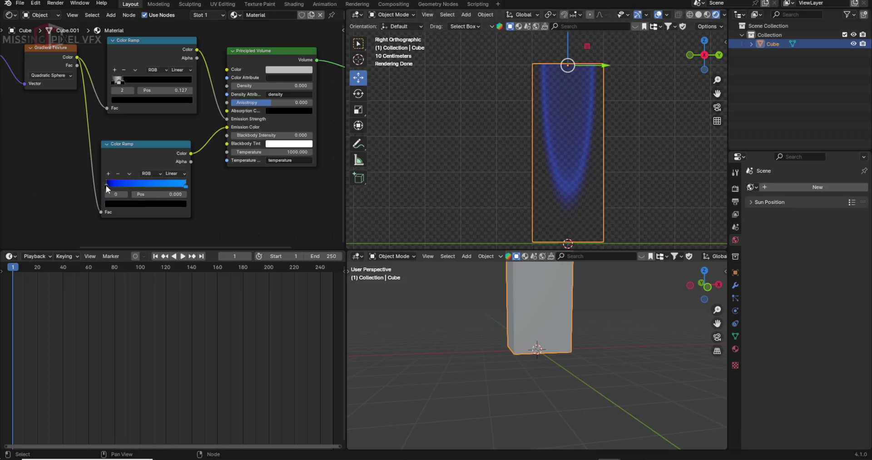
pyautogui.click(159, 202)
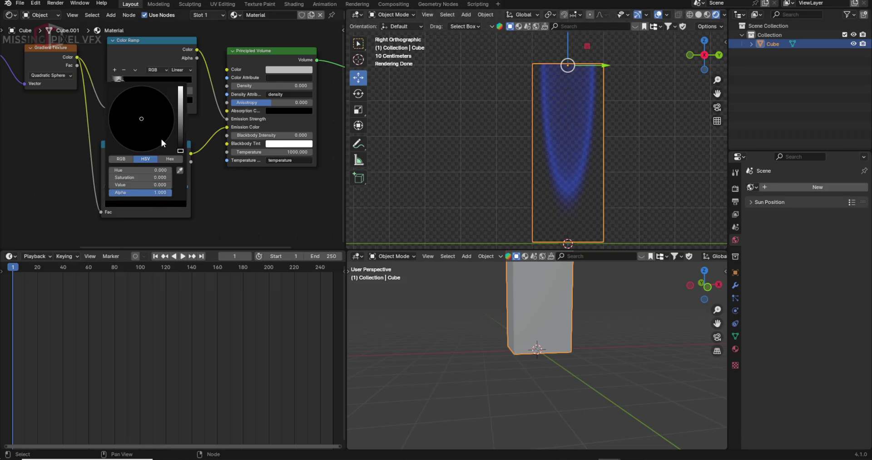
pyautogui.click(180, 110)
pyautogui.click(130, 107)
pyautogui.moveTo(637, 196); pyautogui.dragTo(591, 116, button='middle')
pyautogui.press('KP_3')
pyautogui.moveTo(481, 73); pyautogui.dragTo(557, 166)
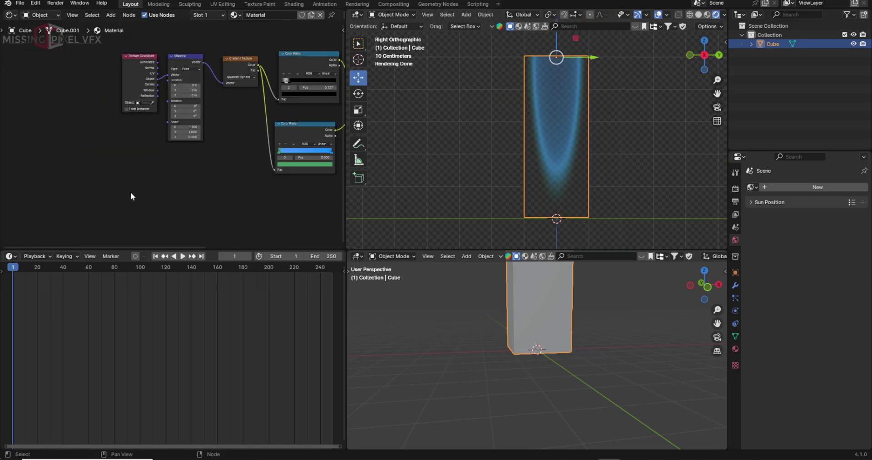
# Add a Noise Texture node below the Mapping node
pyautogui.hotkey('shift', 'a')
pyautogui.click(130, 192)
pyautogui.write('noi')
pyautogui.press('Return')
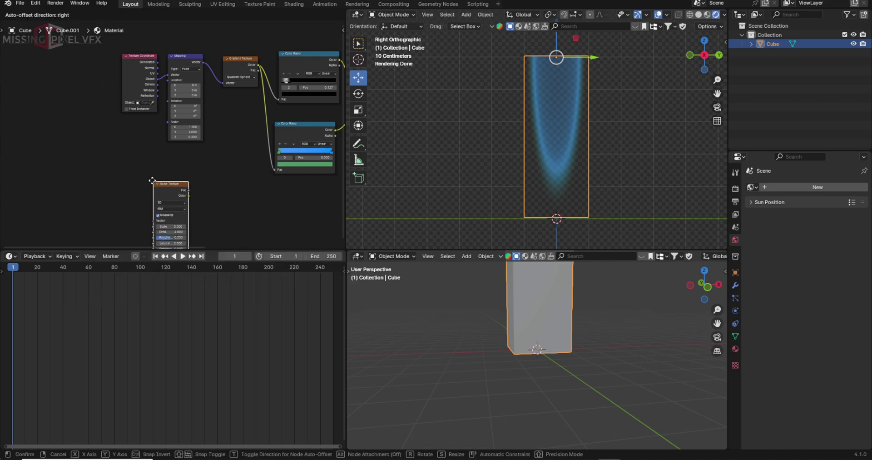
pyautogui.click(146, 169)
# Insert a Color-type Mix node between the Gradient Texture and the second Color Ramp, and feed the Noise Texture's Color into input B
pyautogui.scroll(3, 235, 178)
pyautogui.moveTo(235, 178); pyautogui.dragTo(231, 147, button='middle')
pyautogui.hotkey('shift', 'a')
pyautogui.click(231, 147)
pyautogui.write('mix')
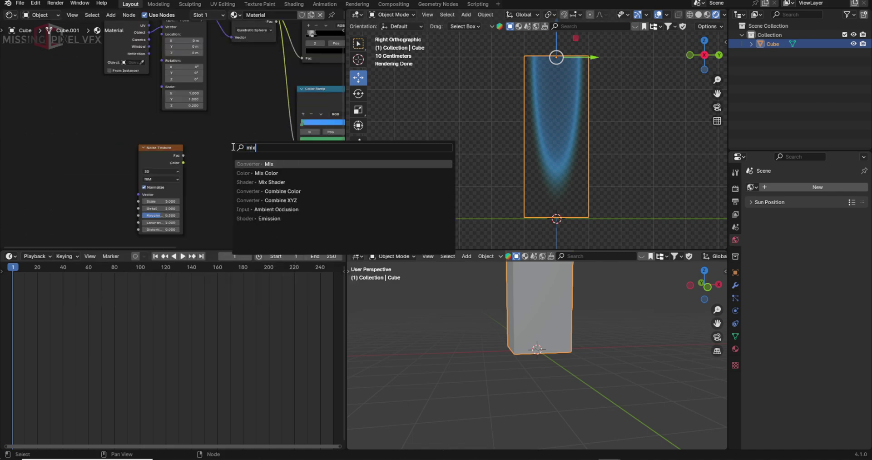
pyautogui.press('Return')
pyautogui.click(302, 91)
pyautogui.moveTo(266, 97); pyautogui.dragTo(152, 129, button='middle')
pyautogui.moveTo(205, 135); pyautogui.dragTo(211, 108, button='middle')
pyautogui.moveTo(76, 169); pyautogui.dragTo(194, 154)
# Insert a Color Ramp between the Noise Texture and the Mix node, moving its black stop near the middle and its white stop to 0.623
pyautogui.keyDown('ctrl'); pyautogui.hscroll(-5, 201, 135); pyautogui.keyUp('ctrl')
pyautogui.hotkey('shift', 'a')
pyautogui.write('c')
pyautogui.click(226, 172)
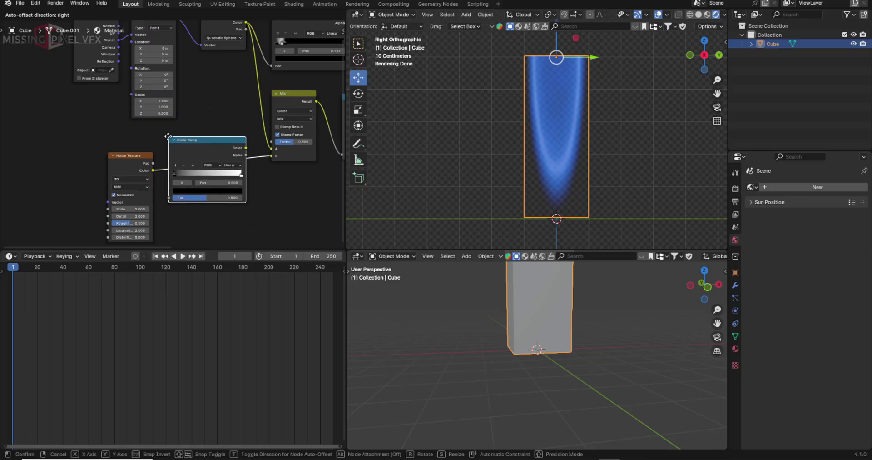
pyautogui.click(184, 171)
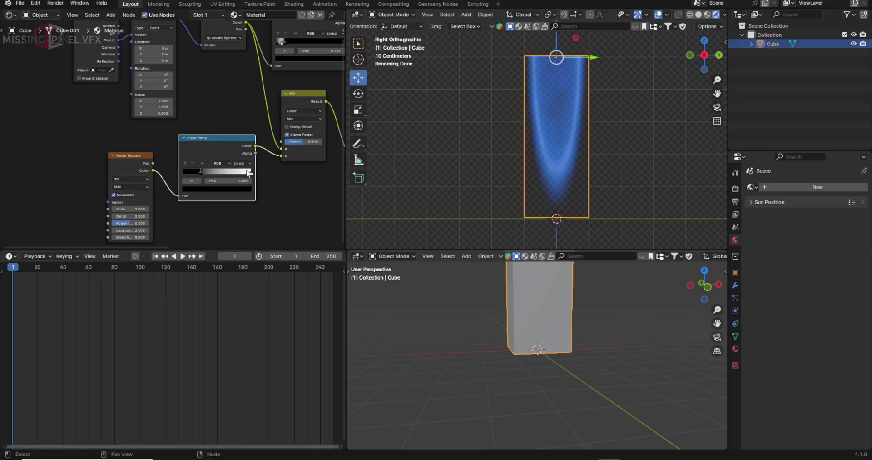
pyautogui.moveTo(250, 173); pyautogui.dragTo(227, 173)
pyautogui.scroll(4, 227, 172)
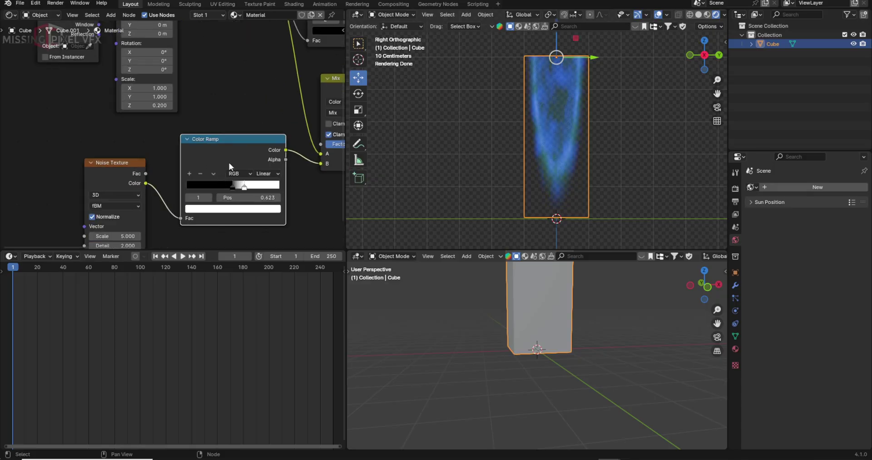
# Try a higher Factor on the Mix node and set it to 0.5
pyautogui.moveTo(229, 163); pyautogui.dragTo(178, 132, button='middle')
pyautogui.scroll(-2, 178, 132)
pyautogui.keyDown('ctrl'); pyautogui.keyDown('shift'); pyautogui.click(178, 123); pyautogui.keyUp('shift'); pyautogui.keyUp('ctrl')
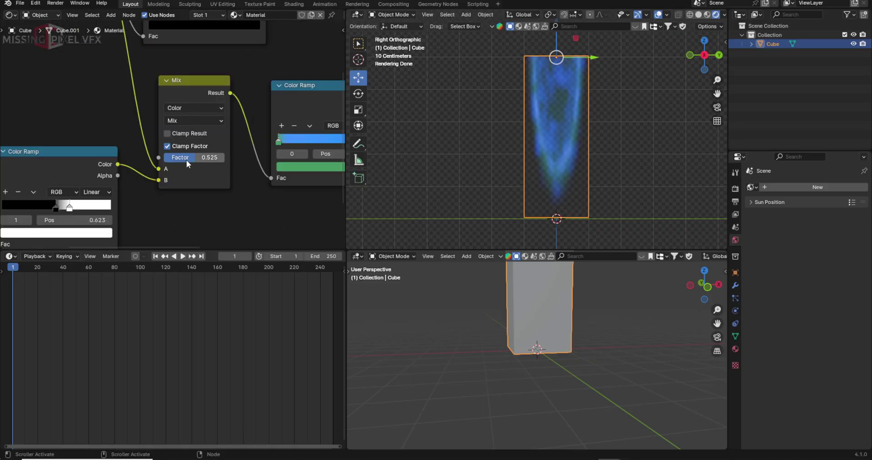
pyautogui.moveTo(194, 157); pyautogui.dragTo(221, 157)
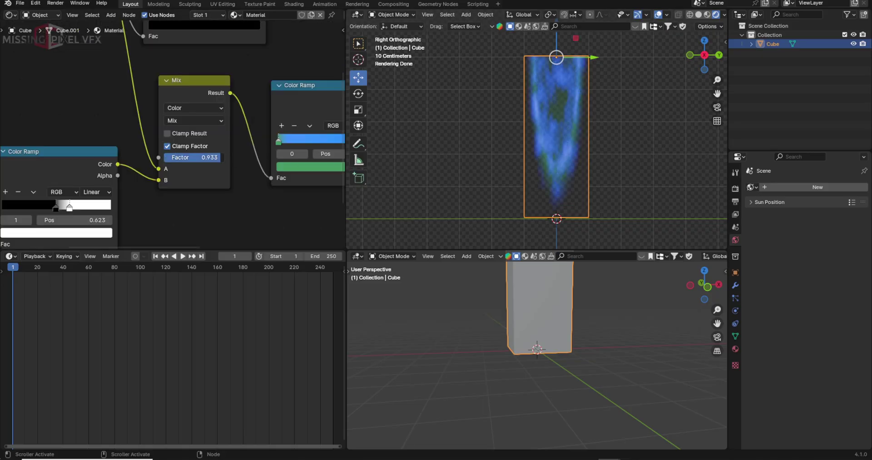
pyautogui.click(203, 157)
pyautogui.write('0.5')
pyautogui.press('Return')
# Set the Noise Texture's Scale to 10
pyautogui.moveTo(131, 197); pyautogui.dragTo(268, 141, button='middle')
pyautogui.moveTo(102, 176); pyautogui.dragTo(197, 145, button='middle')
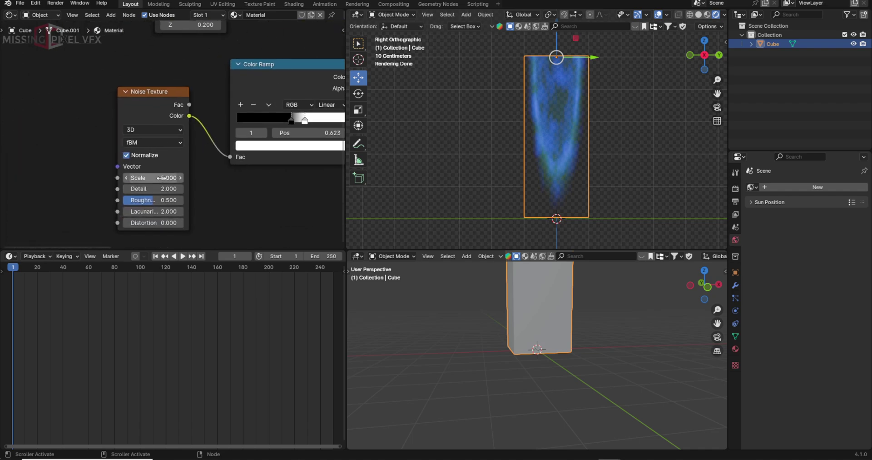
pyautogui.click(163, 178)
pyautogui.write('10')
pyautogui.press('Return')
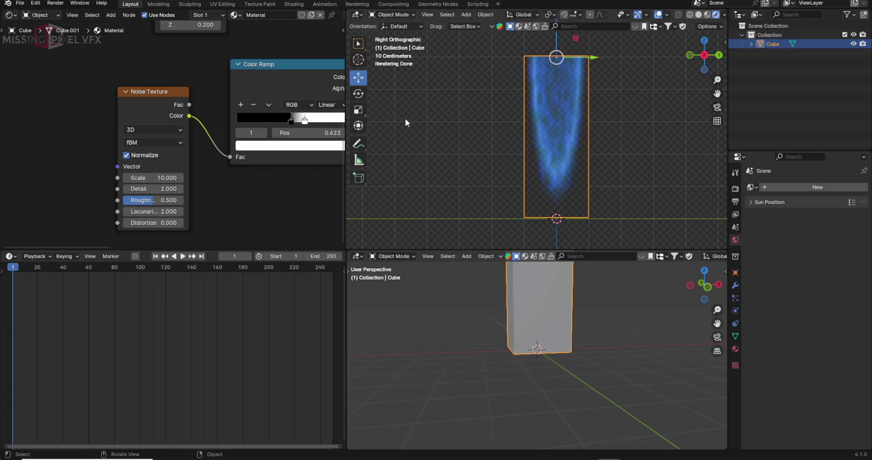
pyautogui.scroll(-1, 165, 162)
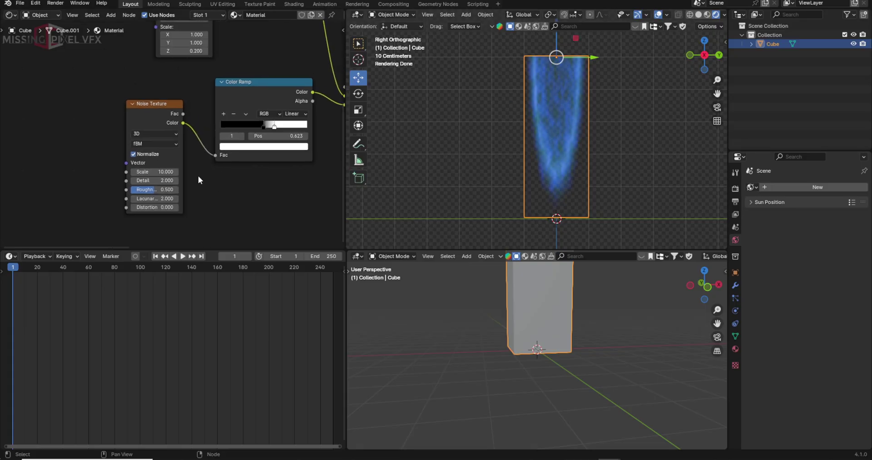
# Add Texture Coordinate and Mapping nodes in front of the Noise Texture's Vector input
pyautogui.moveTo(159, 128); pyautogui.dragTo(196, 137, button='middle')
pyautogui.click(189, 126)
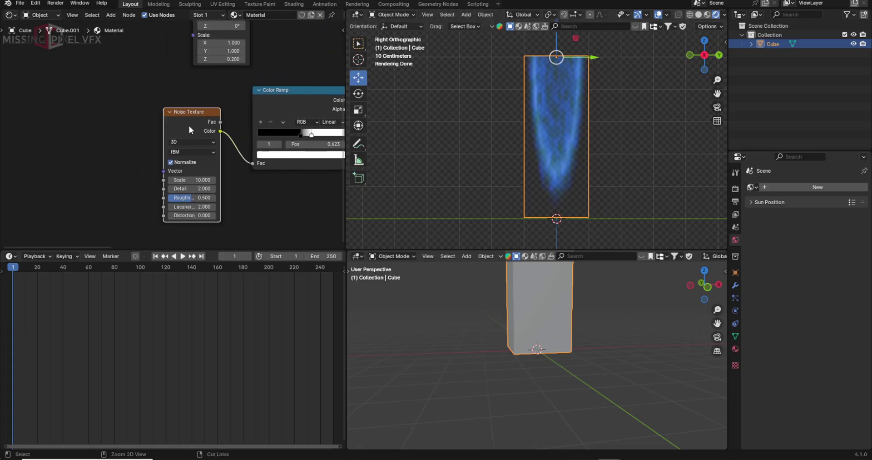
pyautogui.hotkey('ctrl', 't')
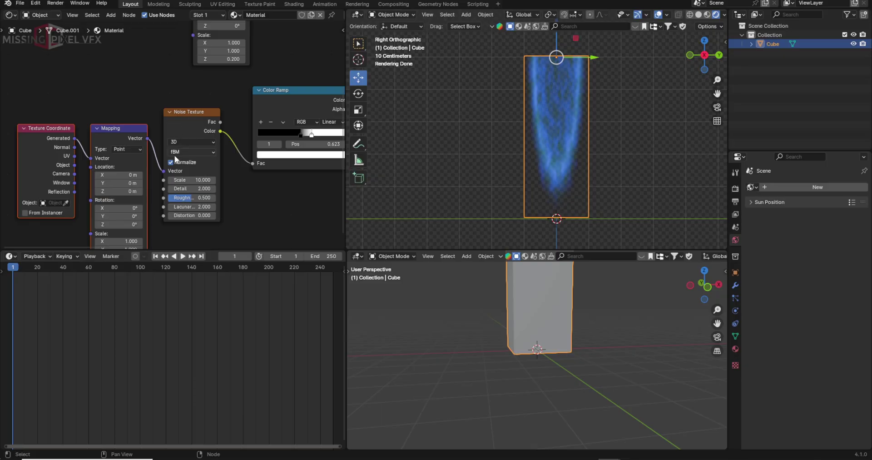
pyautogui.moveTo(122, 183); pyautogui.dragTo(187, 150, button='middle')
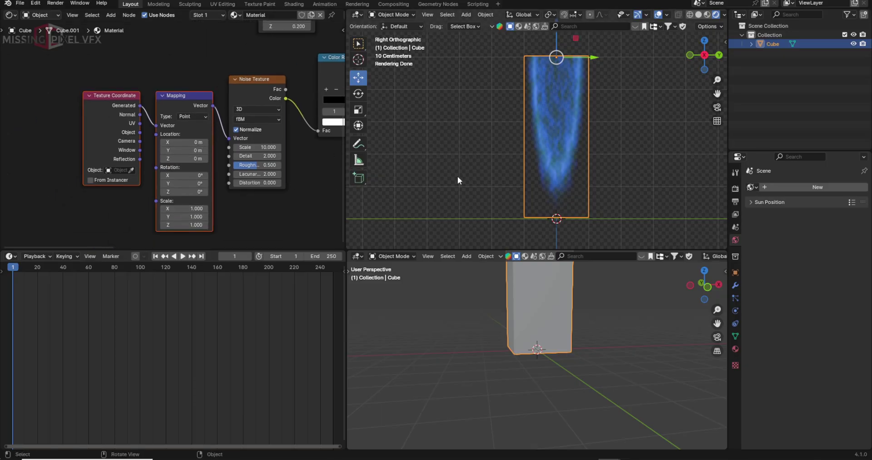
# Set the output resolution to 1080 × 1920 px and the frame range's end to 100
pyautogui.click(736, 201)
pyautogui.click(832, 199)
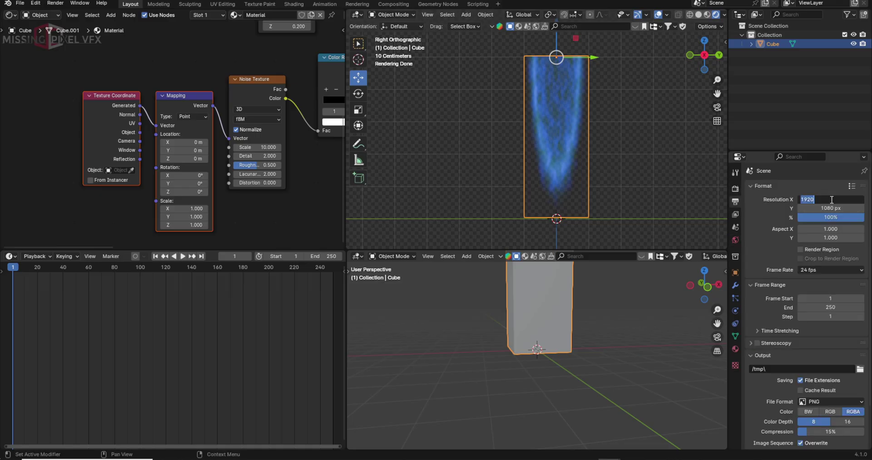
pyautogui.write('1080')
pyautogui.press('Tab')
pyautogui.write('1920')
pyautogui.click(840, 308)
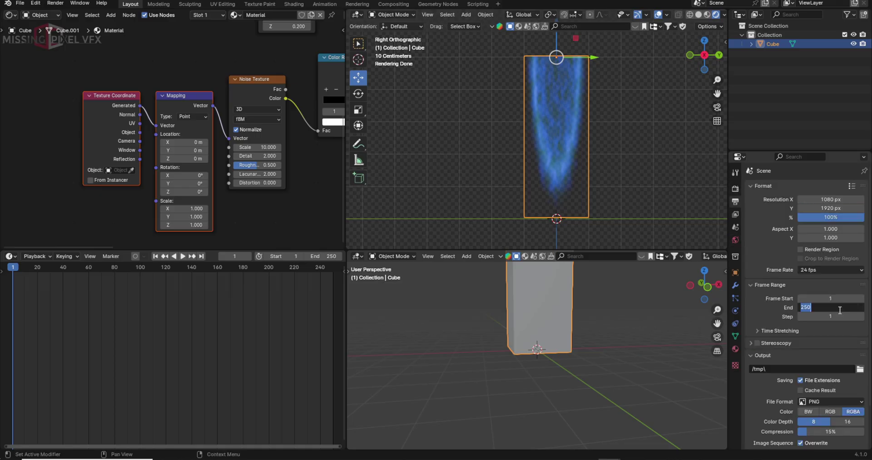
pyautogui.write('100')
pyautogui.press('Return')
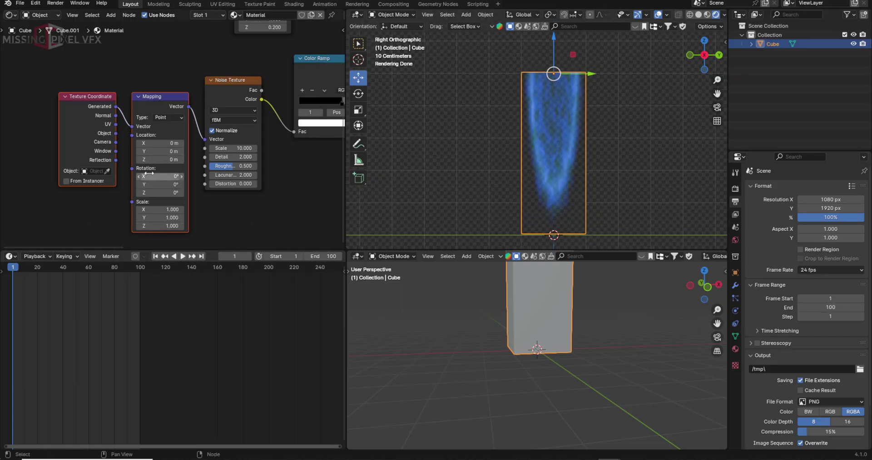
# Keyframe the noise Mapping node's Location at frame 1 and, with Z set to -5000 m, at frame 100; play the animation
pyautogui.rightClick(169, 160)
pyautogui.click(166, 162)
pyautogui.hotkey('shift', 'Right')
pyautogui.click(170, 158)
pyautogui.write('-5000')
pyautogui.press('Return')
pyautogui.rightClick(169, 159)
pyautogui.click(169, 157)
pyautogui.press('space')
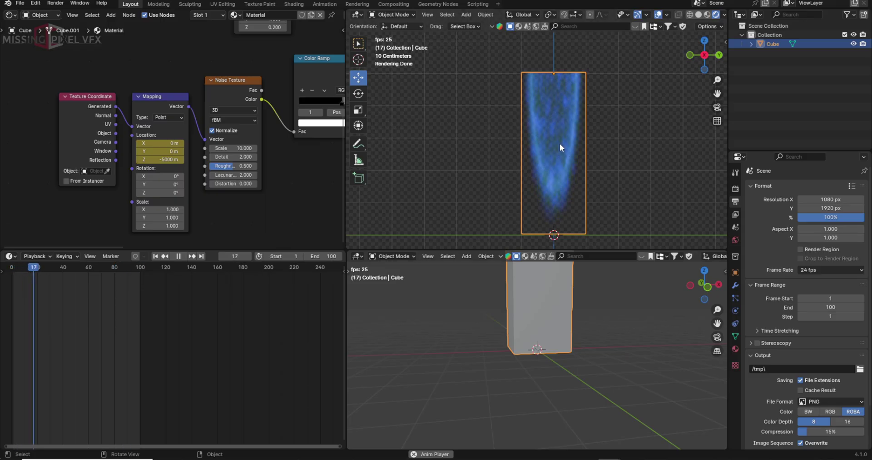
# Rename both the cube object and its collection to OuterThruster and collapse the collection
pyautogui.doubleClick(772, 43)
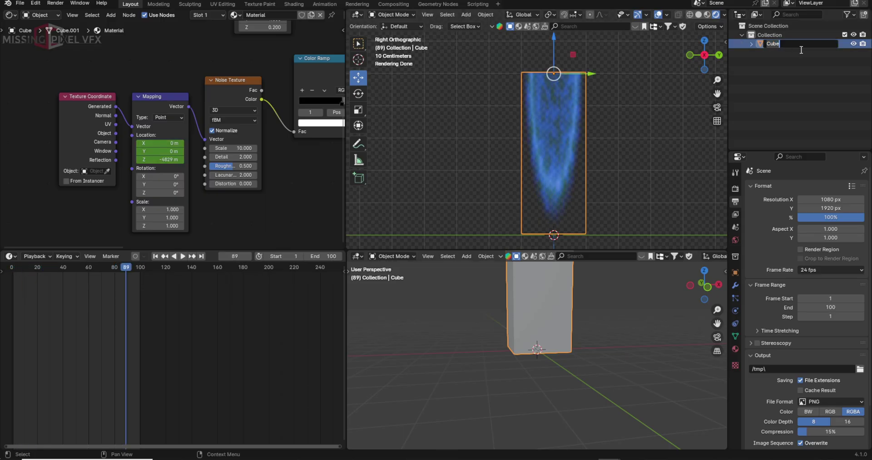
pyautogui.write('OuterThruster')
pyautogui.hotkey('ctrl', 'a')
pyautogui.hotkey('ctrl', 'c')
pyautogui.click(798, 80)
pyautogui.doubleClick(770, 36)
pyautogui.hotkey('ctrl', 'v')
pyautogui.press('Return')
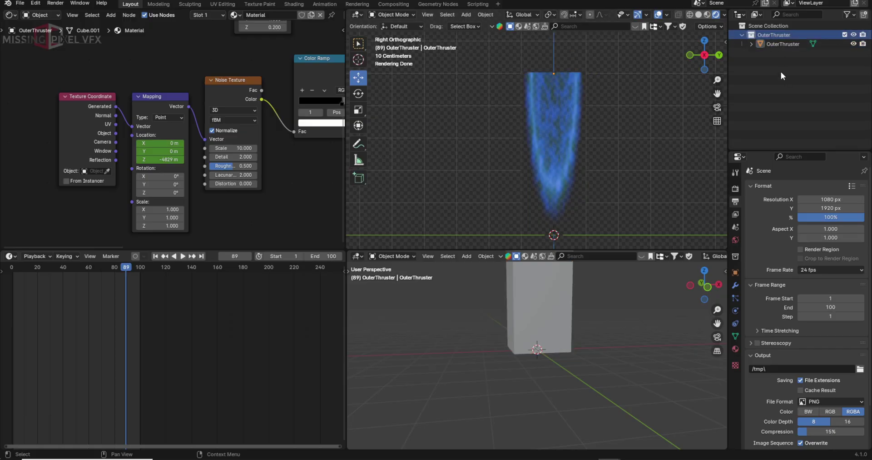
pyautogui.click(742, 35)
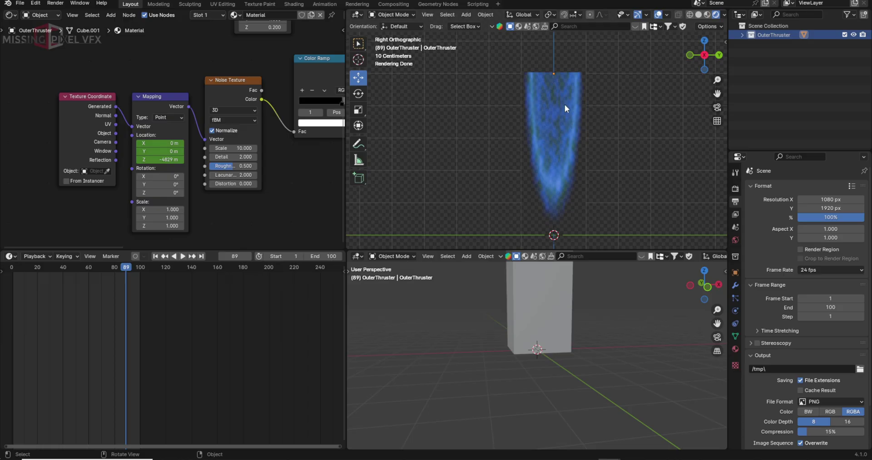
pyautogui.click(779, 48)
# Preview the flame animation and keyframe OuterThruster's Z scale at frames 1 and 100
pyautogui.click(182, 256)
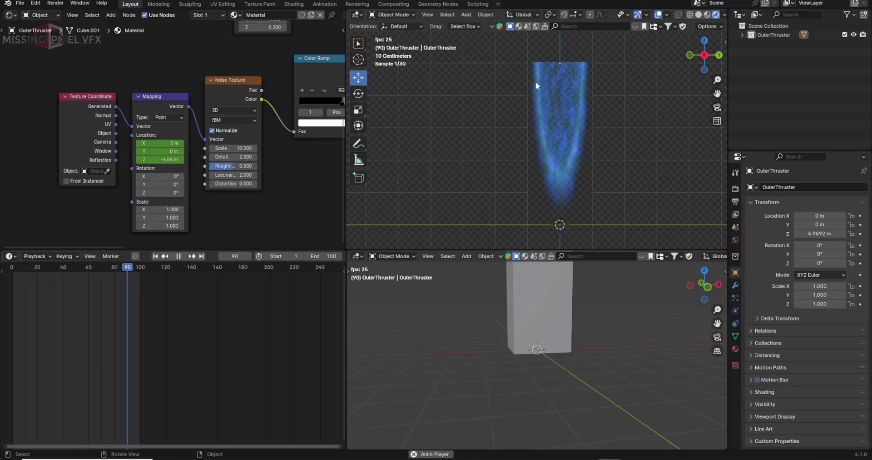
pyautogui.press('space')
pyautogui.click(577, 111)
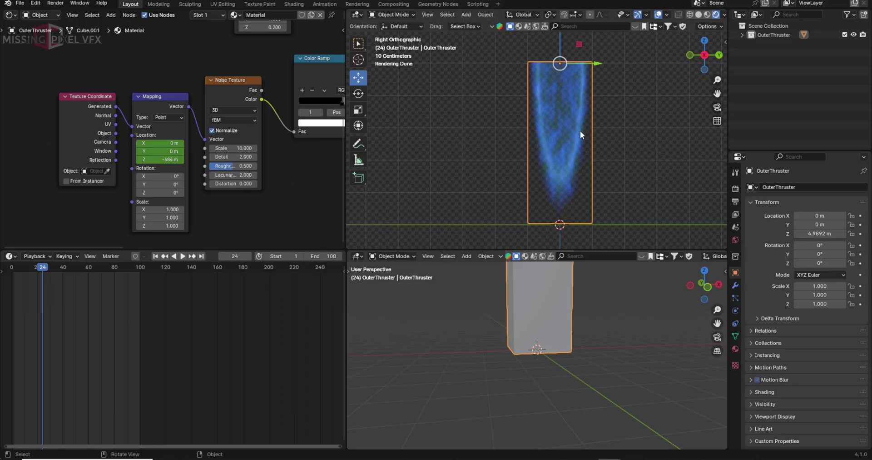
pyautogui.click(157, 257)
pyautogui.click(860, 303)
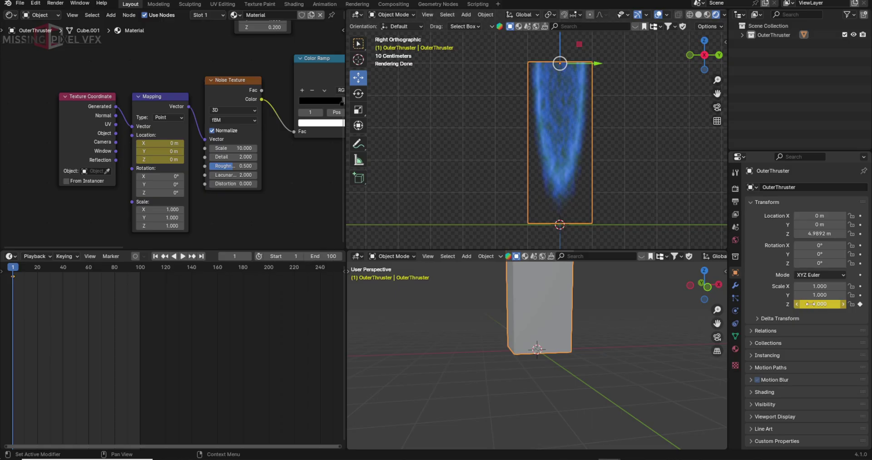
pyautogui.click(202, 257)
pyautogui.click(860, 304)
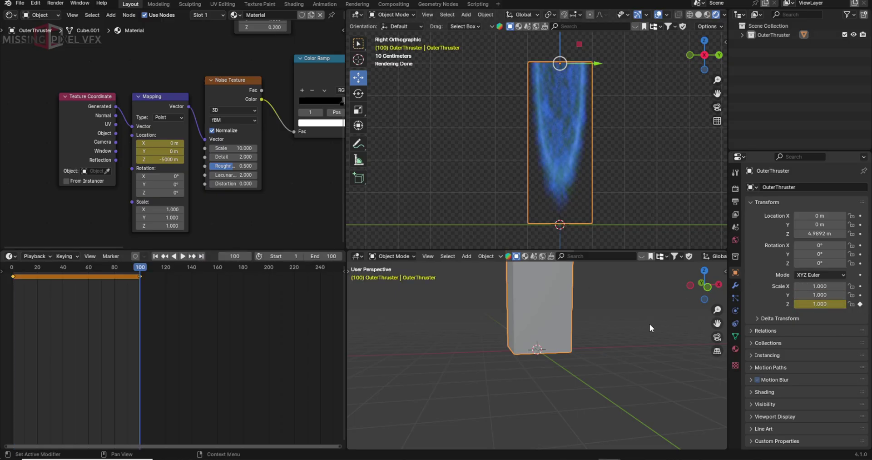
# Add a Noise modifier to OuterThruster's Z scale curve in the Graph Editor and play the animation
pyautogui.click(11, 256)
pyautogui.click(130, 300)
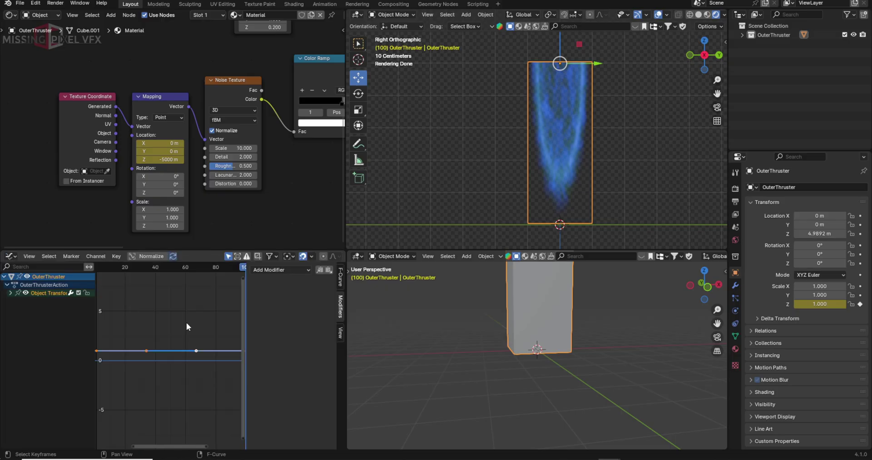
pyautogui.click(339, 282)
pyautogui.click(340, 302)
pyautogui.click(277, 269)
pyautogui.click(277, 320)
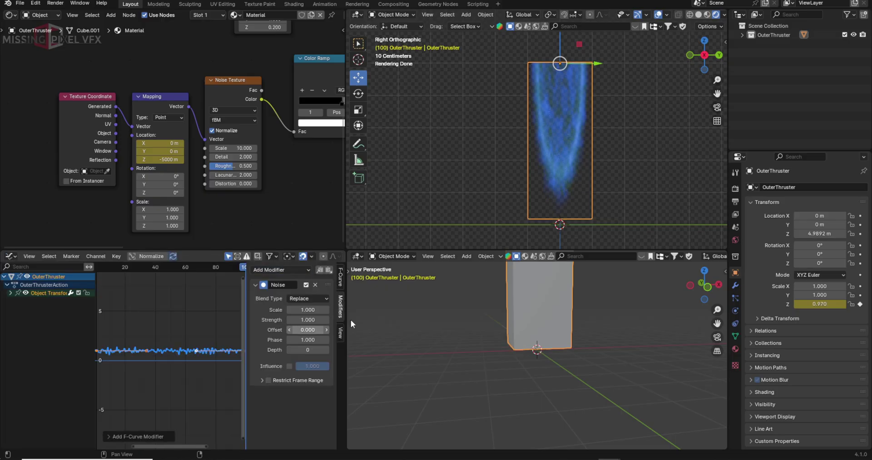
pyautogui.press('space')
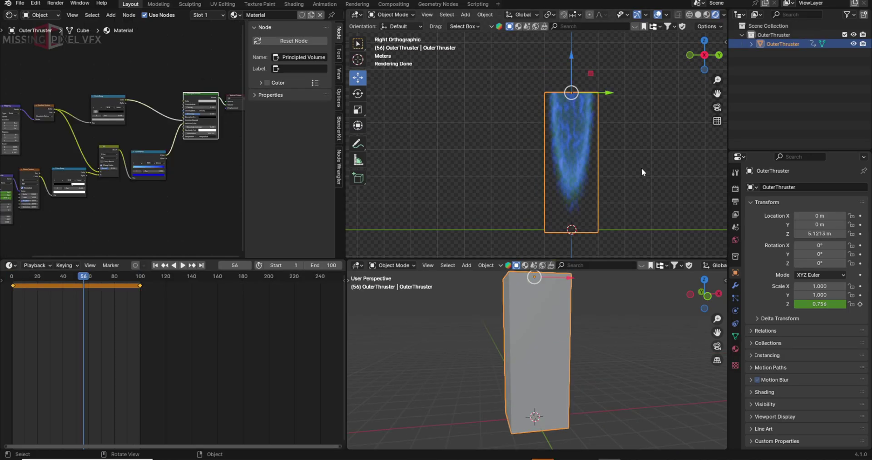
# Set OuterThruster's Z scale to 0 at frame 1 and keyframe it
pyautogui.press('space')
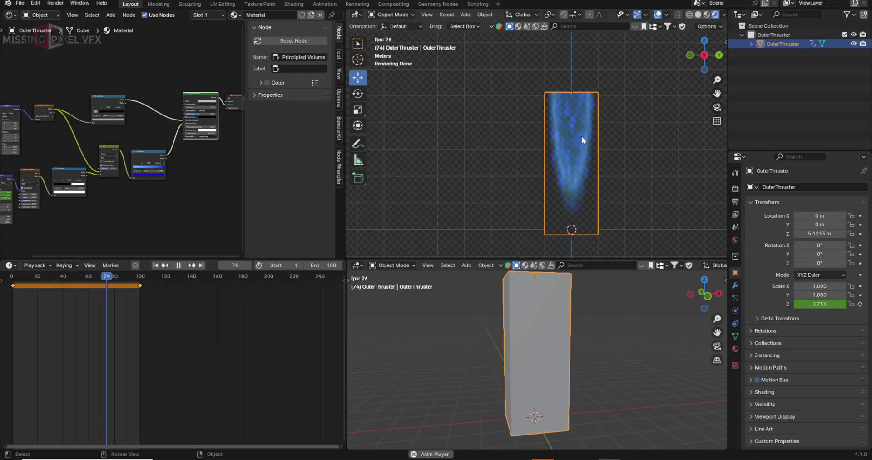
pyautogui.press('Escape')
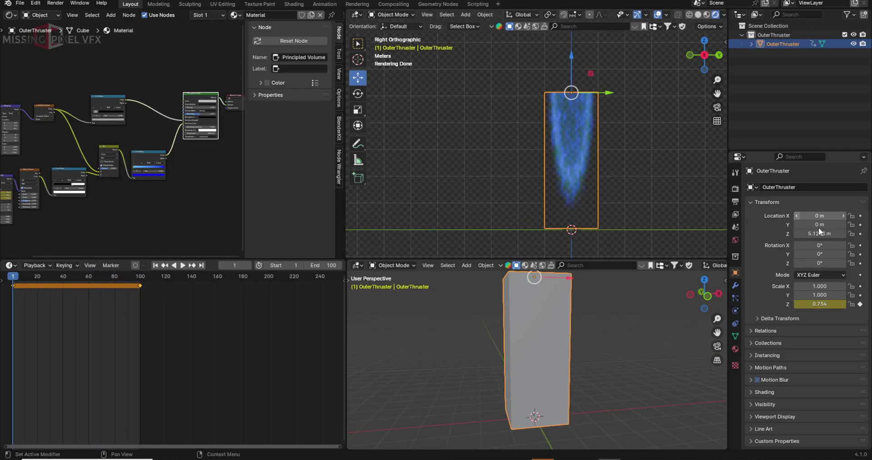
pyautogui.click(841, 304)
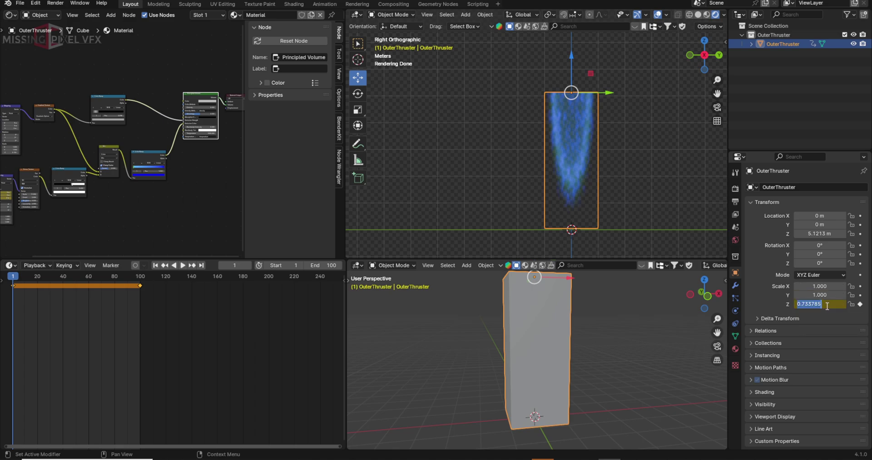
pyautogui.write('0')
pyautogui.press('Return')
pyautogui.click(842, 304)
pyautogui.click(842, 304)
pyautogui.click(843, 305)
pyautogui.click(860, 304)
# Set OuterThruster's Z scale to 1 at frame 4, keyframe it and play the ignition from the start
pyautogui.press('Right')
pyautogui.press('Right')
pyautogui.press('Right')
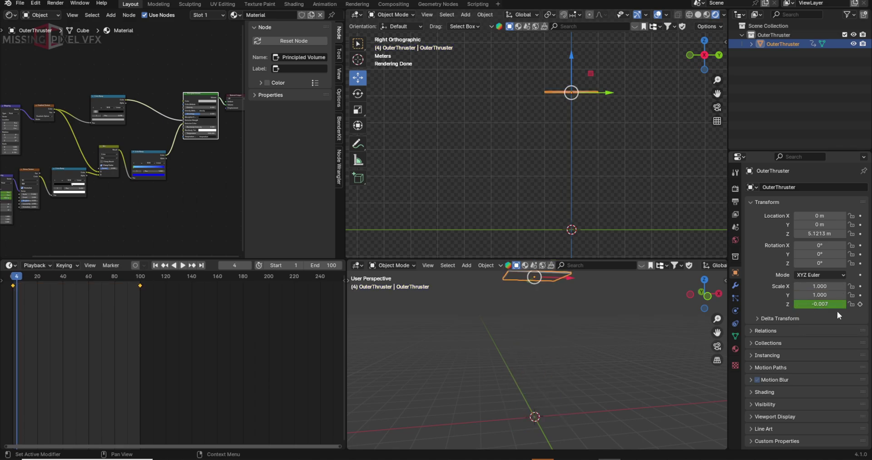
pyautogui.click(840, 304)
pyautogui.write('1')
pyautogui.press('Return')
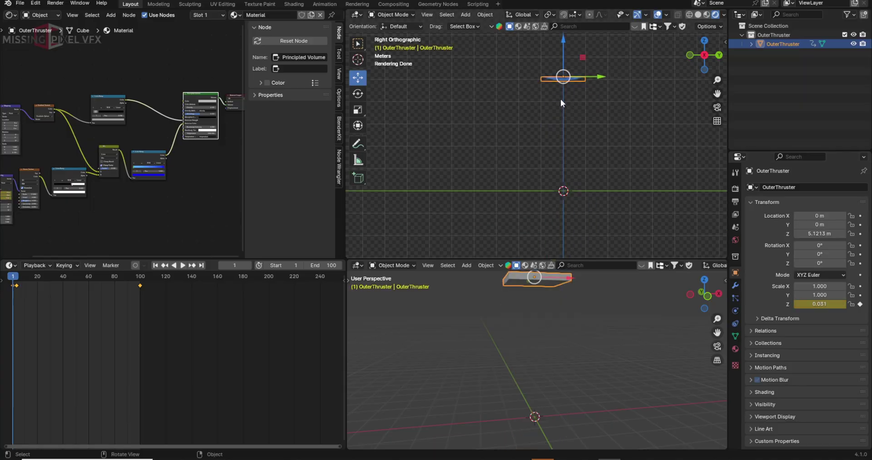
pyautogui.press('Right')
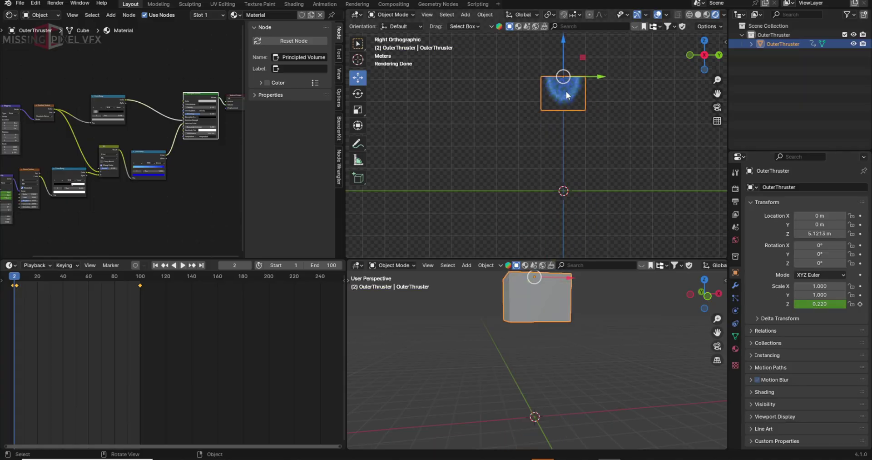
pyautogui.press('space')
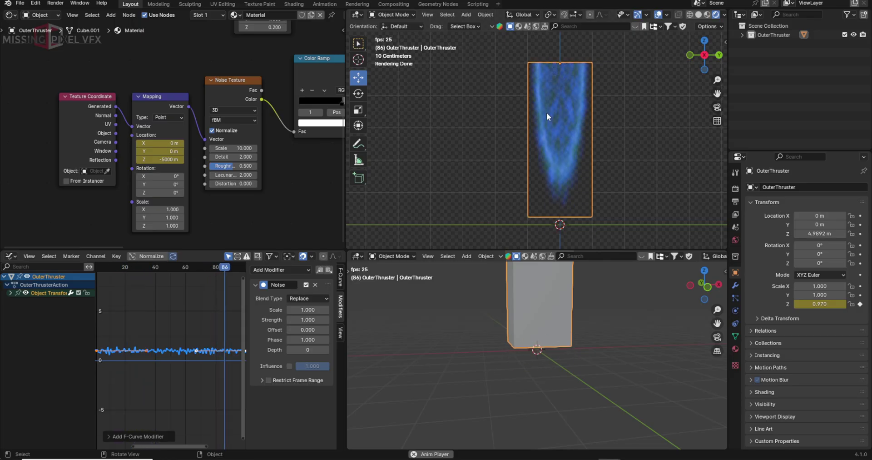
# Inspect the flickering flame during playback from an angled view and return to the right orthographic view
pyautogui.click(690, 124)
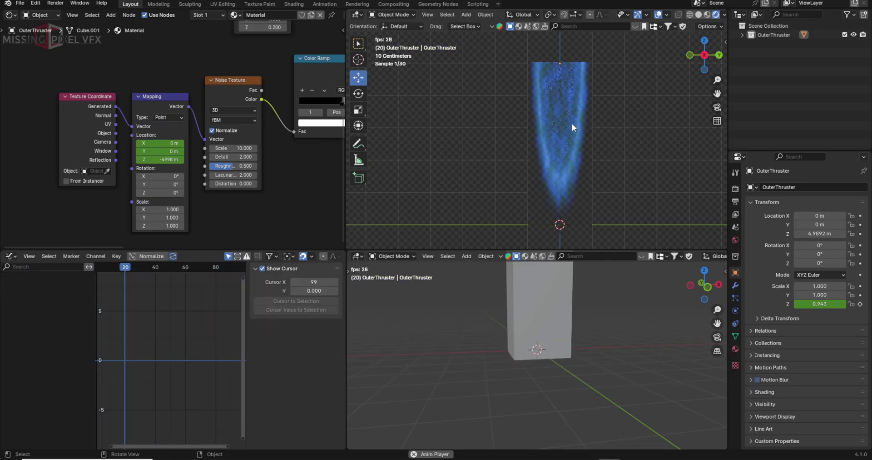
pyautogui.moveTo(572, 125); pyautogui.dragTo(617, 134, button='middle')
pyautogui.click(575, 121)
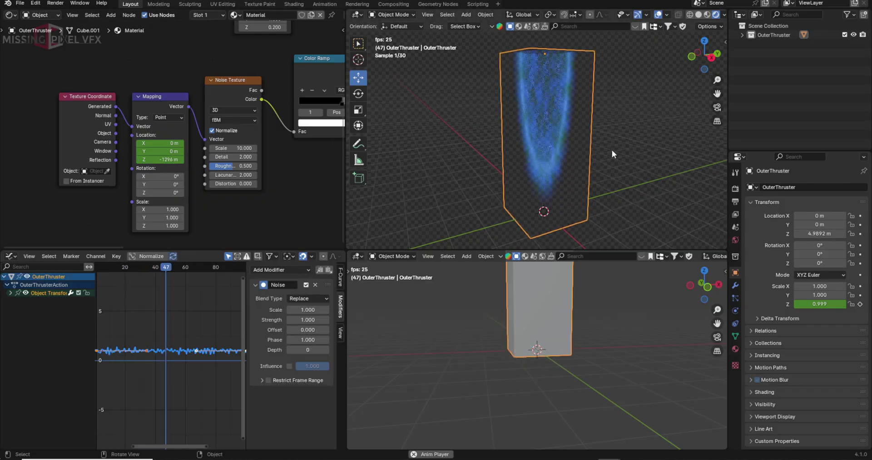
pyautogui.press('KP_3')
pyautogui.press('space')
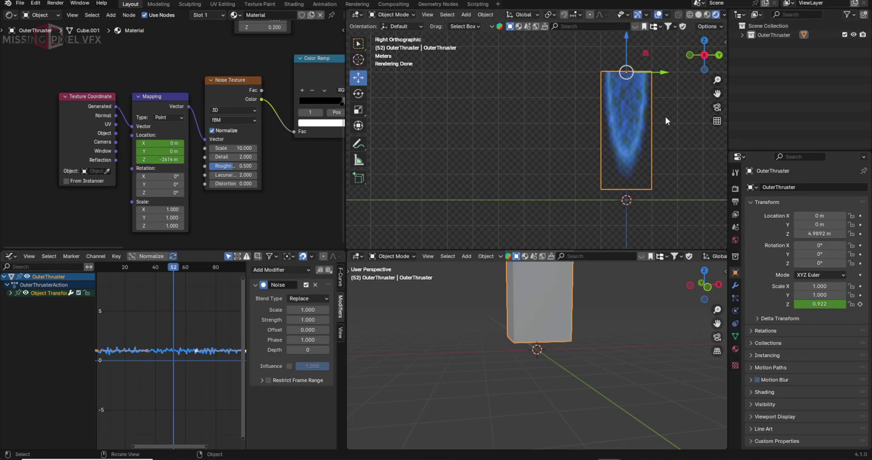
# Create a new collection named innerThruster
pyautogui.click(864, 15)
pyautogui.doubleClick(777, 43)
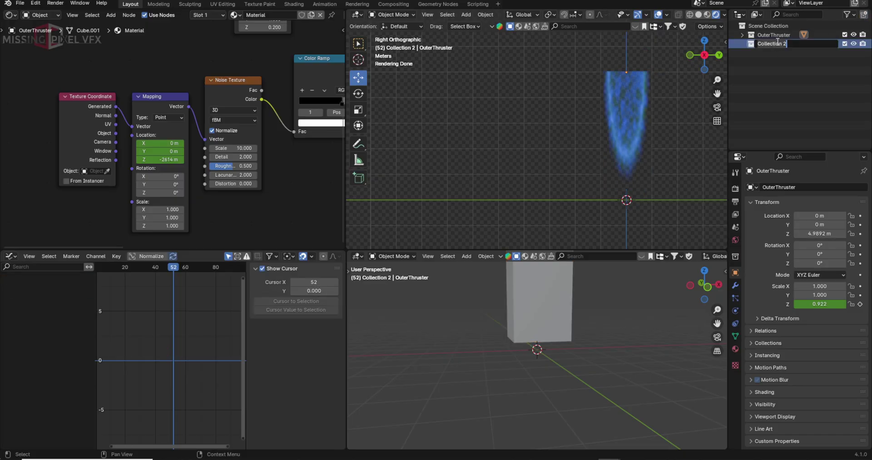
pyautogui.write('innerThruster')
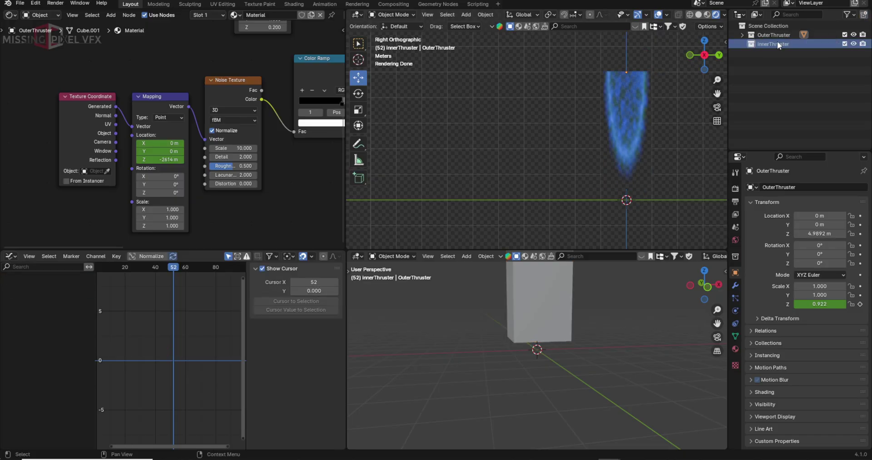
pyautogui.press('Return')
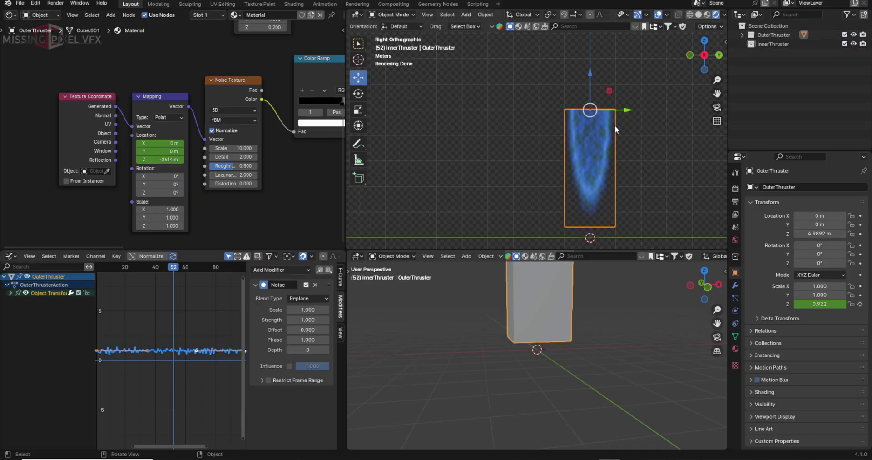
# Paste a copy of the OuterThruster object into the innerThruster collection and disable the OuterThruster collection in the viewport and renders
pyautogui.hotkey('ctrl', 'c')
pyautogui.click(765, 44)
pyautogui.hotkey('ctrl', 'v')
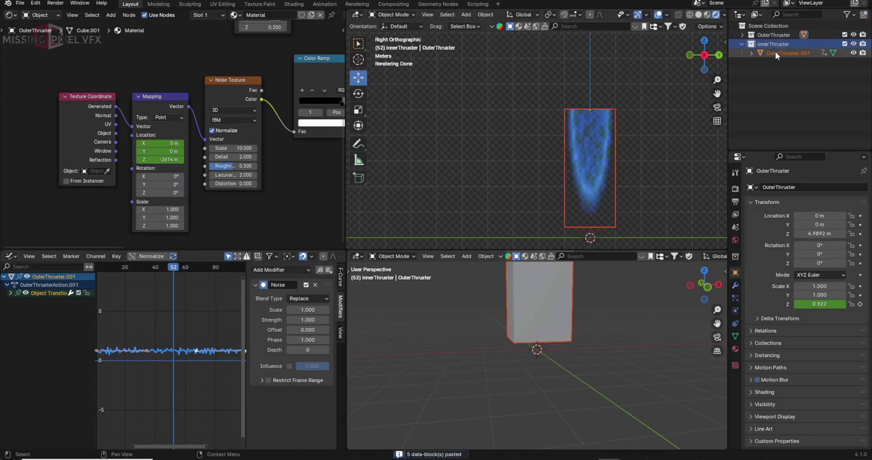
pyautogui.click(739, 45)
pyautogui.click(854, 35)
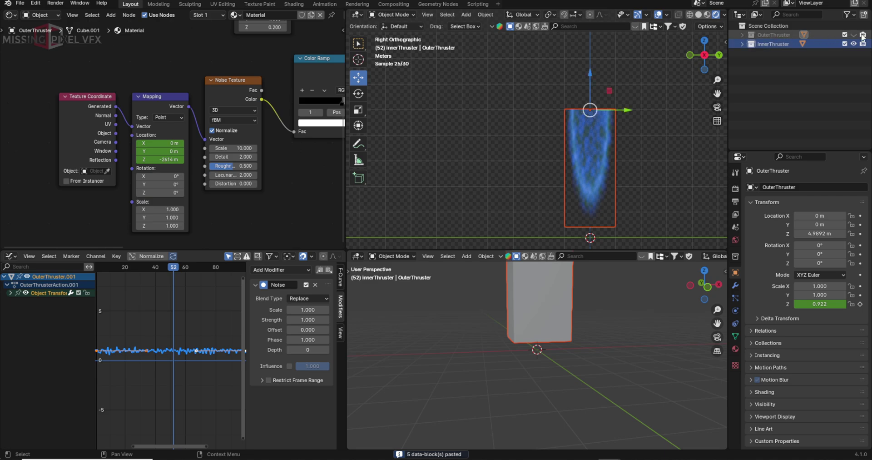
pyautogui.click(862, 35)
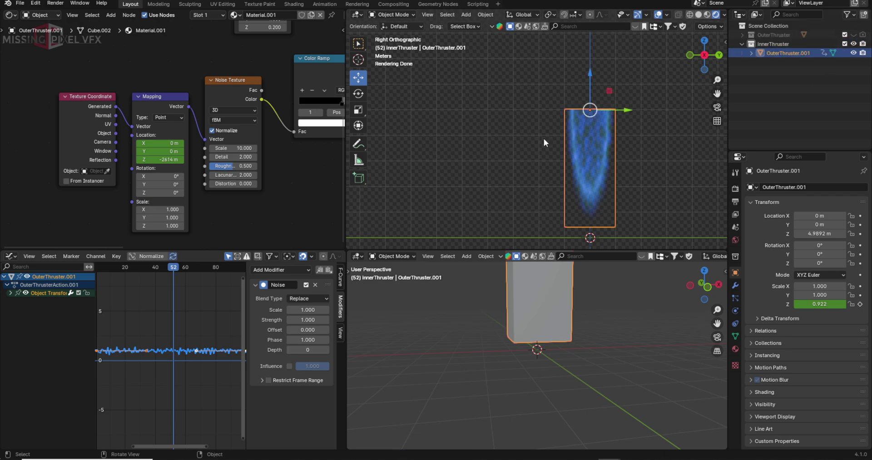
# Delete the noise node chain, the Mix node and the emission Color Ramp from the copied thruster's material
pyautogui.scroll(-5, 172, 136)
pyautogui.click(386, 143)
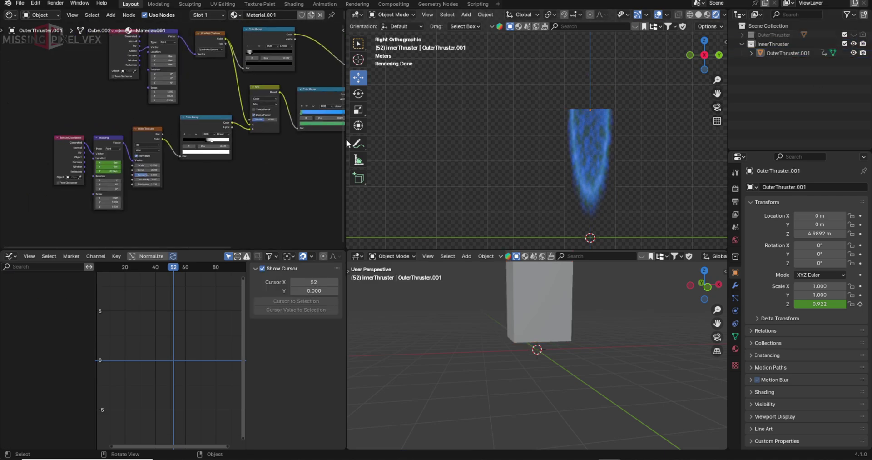
pyautogui.click(586, 146)
pyautogui.moveTo(39, 127); pyautogui.dragTo(160, 213)
pyautogui.press('x')
pyautogui.click(193, 132)
pyautogui.press('x')
pyautogui.click(270, 117)
pyautogui.press('x')
pyautogui.moveTo(316, 92); pyautogui.dragTo(235, 148, button='middle')
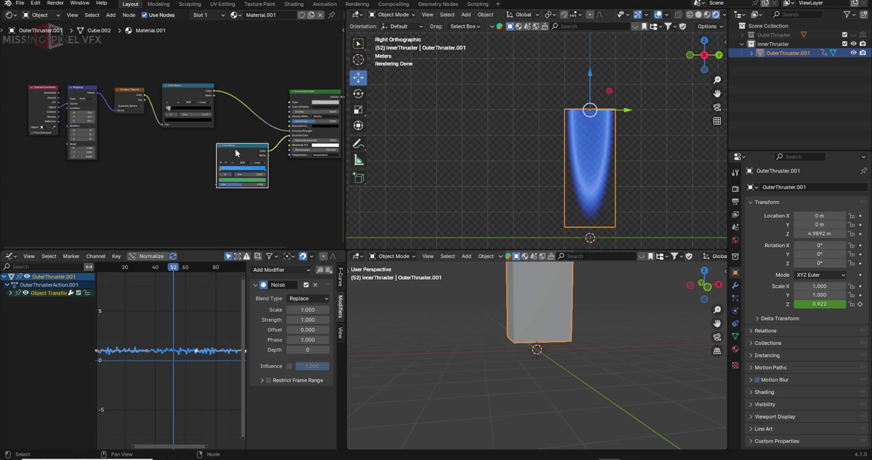
pyautogui.press('x')
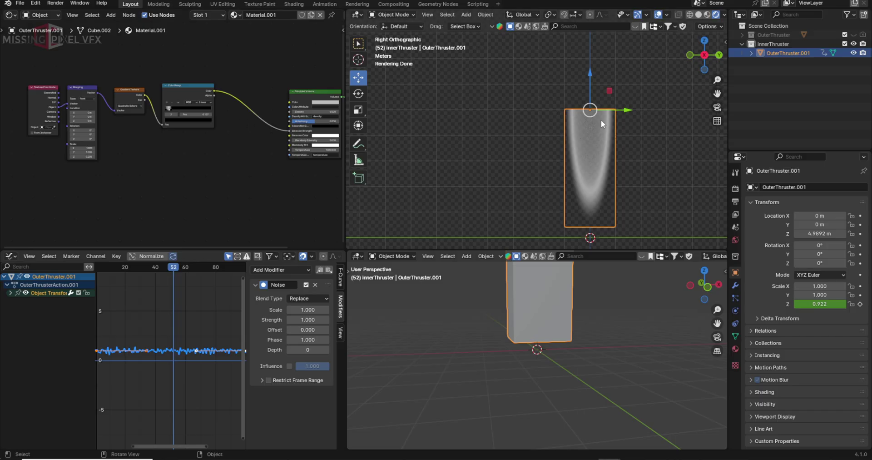
# Set the gradient Mapping node's Scale to 1.5 in X and Y and 0.4 in Z
pyautogui.scroll(4, 170, 154)
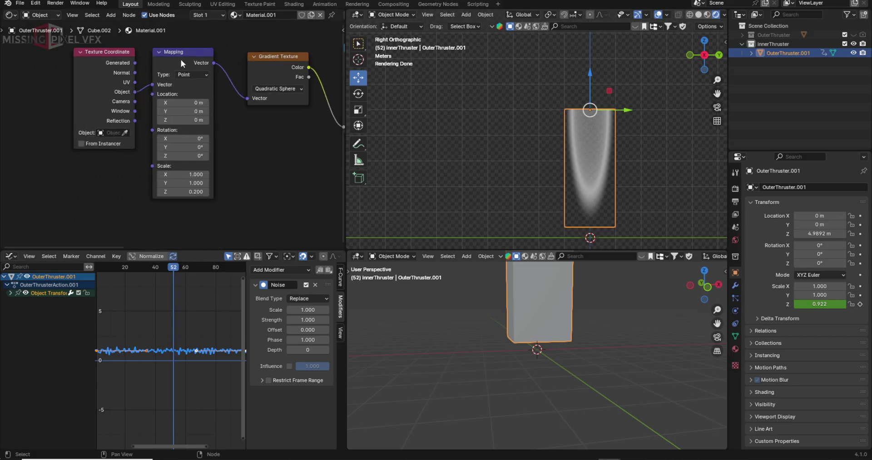
pyautogui.click(206, 192)
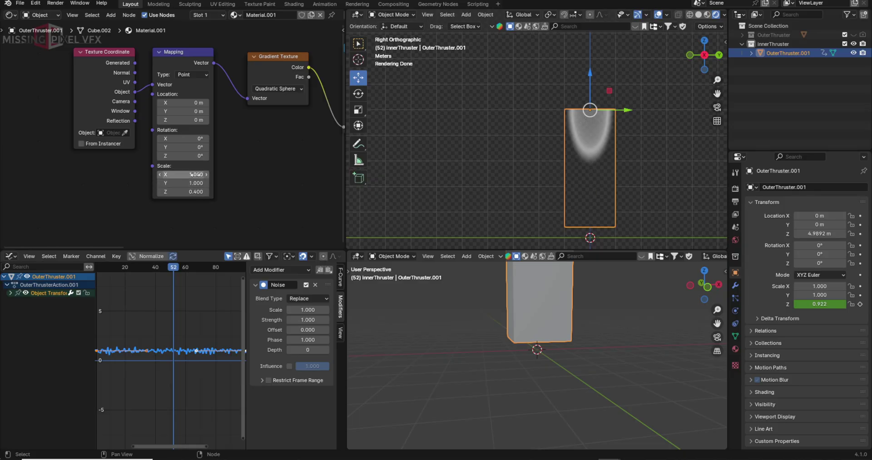
pyautogui.moveTo(473, 136); pyautogui.dragTo(508, 149, button='middle')
pyautogui.scroll(5, 613, 130)
pyautogui.keyDown('shift'); pyautogui.moveTo(640, 126); pyautogui.dragTo(562, 135, button='middle'); pyautogui.keyUp('shift')
pyautogui.moveTo(193, 174); pyautogui.dragTo(192, 183)
pyautogui.write('1.')
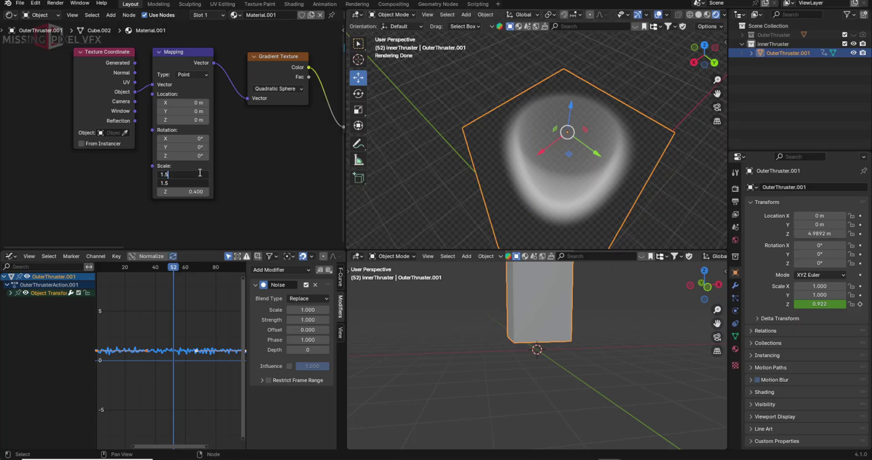
pyautogui.write('5')
pyautogui.press('Return')
pyautogui.moveTo(570, 137); pyautogui.dragTo(589, 106, button='middle')
pyautogui.scroll(-3, 252, 129)
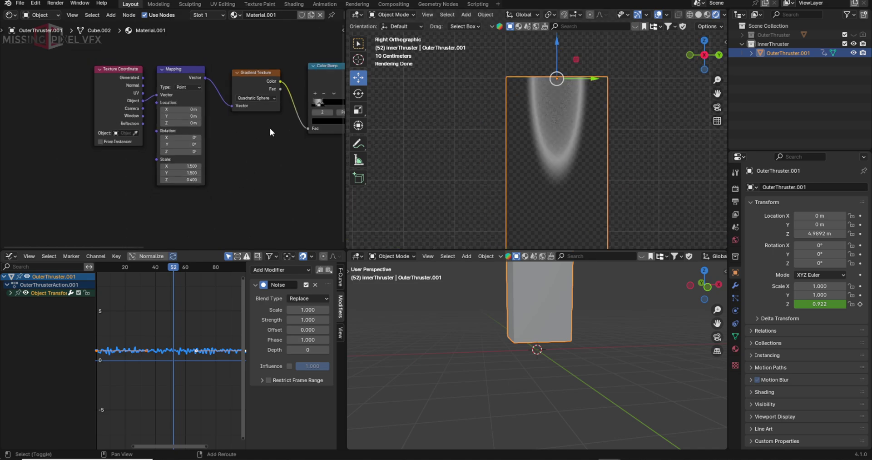
# Add a second Color Ramp below the first and link the Gradient Texture's Color output to its Fac input
pyautogui.moveTo(252, 129); pyautogui.dragTo(120, 126, button='middle')
pyautogui.hotkey('shift', 'a')
pyautogui.click(193, 176)
pyautogui.click(251, 188)
pyautogui.click(190, 150)
pyautogui.moveTo(190, 215); pyautogui.dragTo(148, 83)
pyautogui.keyDown('ctrl'); pyautogui.scroll(-5, 196, 152); pyautogui.keyUp('ctrl')
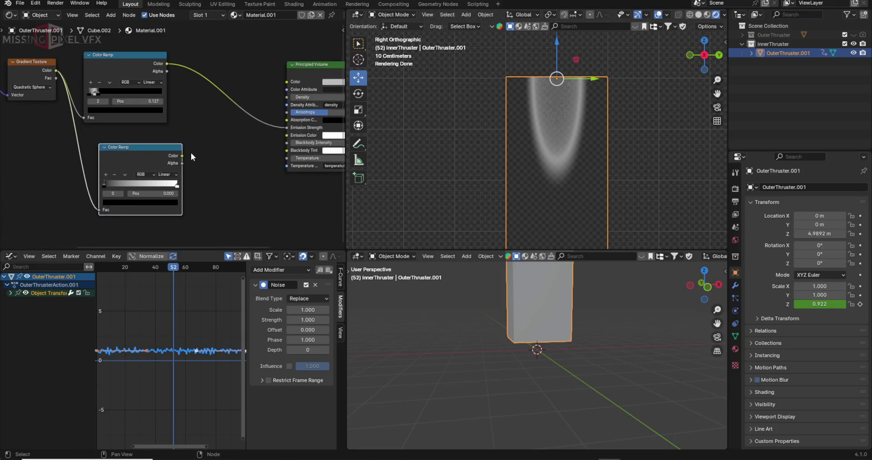
# Link the second Color Ramp to the Principled Volume's Emission Color and set its last stop to orange with Hue 0.054, Saturation 0.844 and Value 10
pyautogui.moveTo(181, 155); pyautogui.dragTo(287, 135)
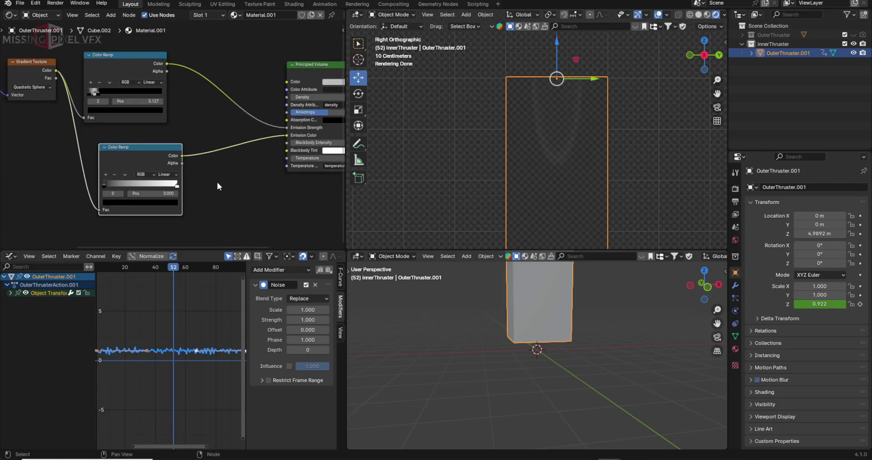
pyautogui.moveTo(236, 173); pyautogui.dragTo(270, 152, button='middle')
pyautogui.scroll(3, 214, 170)
pyautogui.click(221, 172)
pyautogui.click(214, 195)
pyautogui.moveTo(161, 110); pyautogui.dragTo(160, 114)
pyautogui.click(198, 199)
pyautogui.click(191, 174)
pyautogui.write('1')
pyautogui.press('Return')
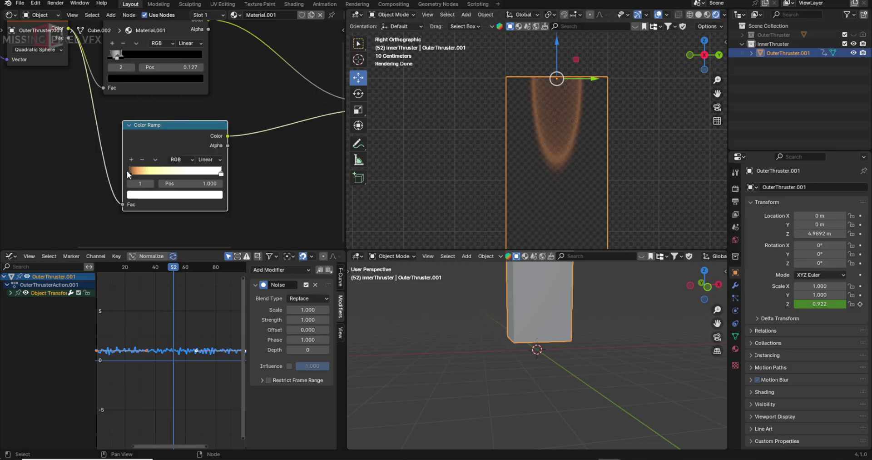
# Set the first stop of the emission Color Ramp to a salmon orange with Hue 0.034 and Saturation 0.787
pyautogui.click(128, 173)
pyautogui.click(166, 195)
pyautogui.moveTo(214, 118); pyautogui.dragTo(215, 82)
pyautogui.moveTo(160, 172); pyautogui.dragTo(181, 172)
pyautogui.moveTo(169, 97)
pyautogui.mouseDown()
pyautogui.moveTo(158, 115)
pyautogui.moveTo(165, 113)
pyautogui.mouseUp()
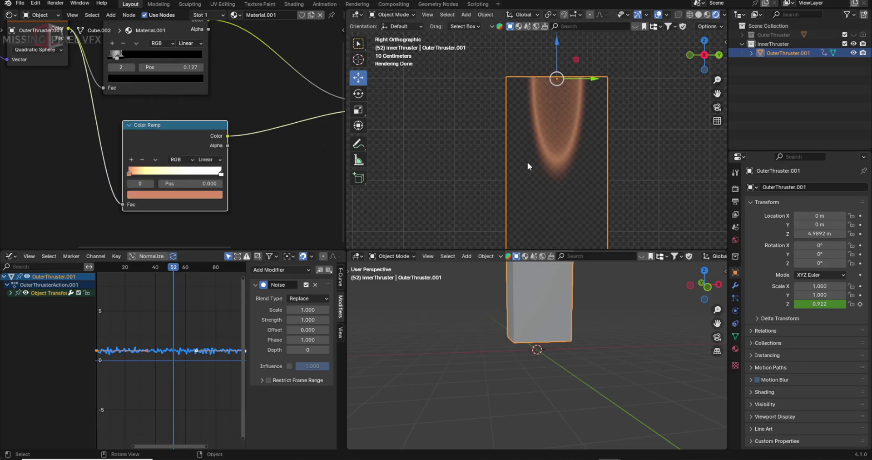
# Play back the animation to check the inner flame's look and movement from the side
pyautogui.scroll(-3, 610, 133)
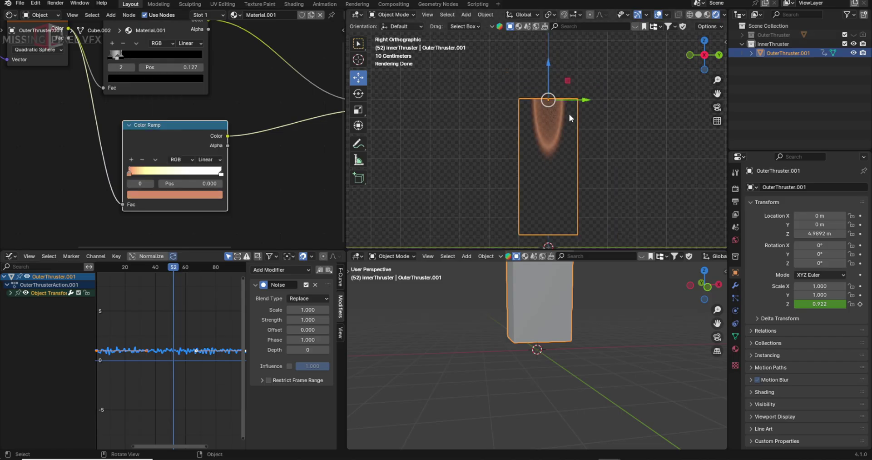
pyautogui.scroll(-2, 571, 143)
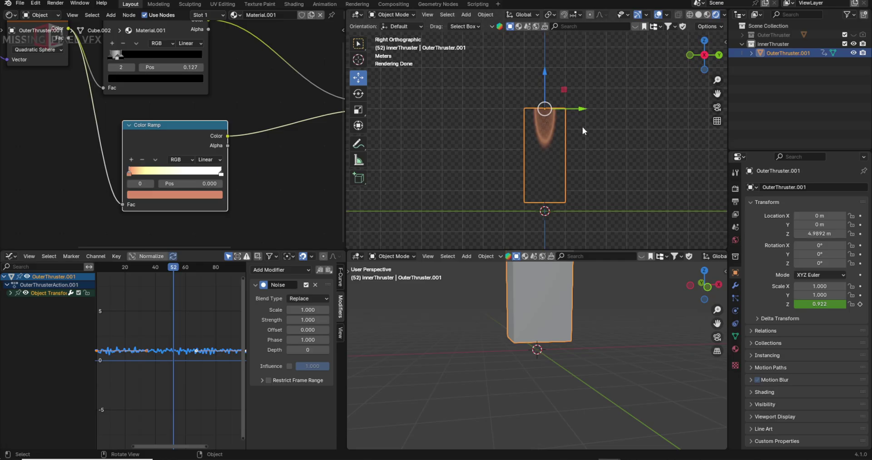
pyautogui.keyDown('shift'); pyautogui.moveTo(616, 135); pyautogui.dragTo(624, 171, button='middle'); pyautogui.keyUp('shift')
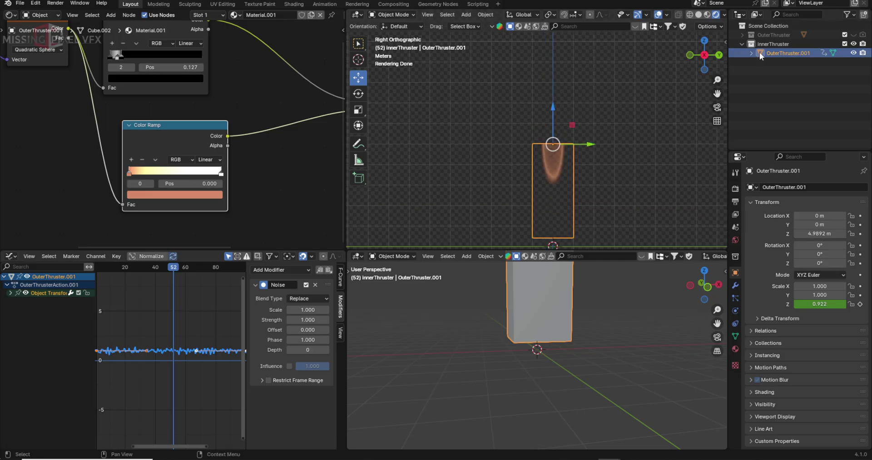
pyautogui.click(584, 158)
pyautogui.press('space')
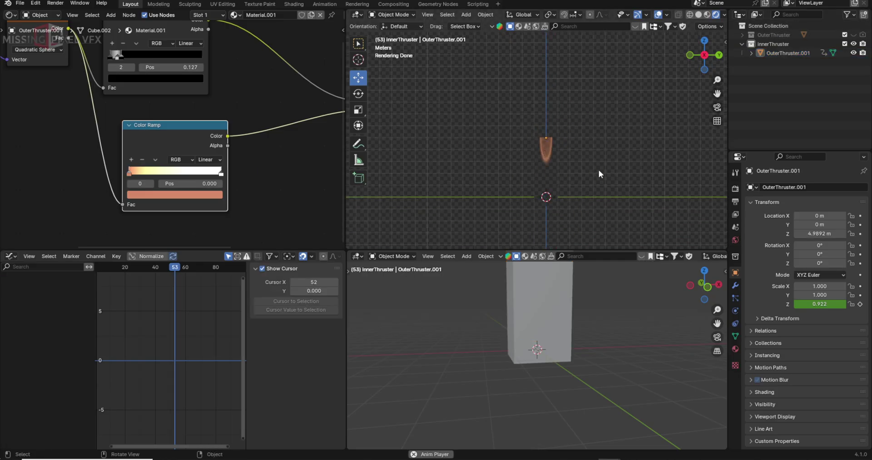
pyautogui.click(558, 144)
pyautogui.scroll(-2, 559, 145)
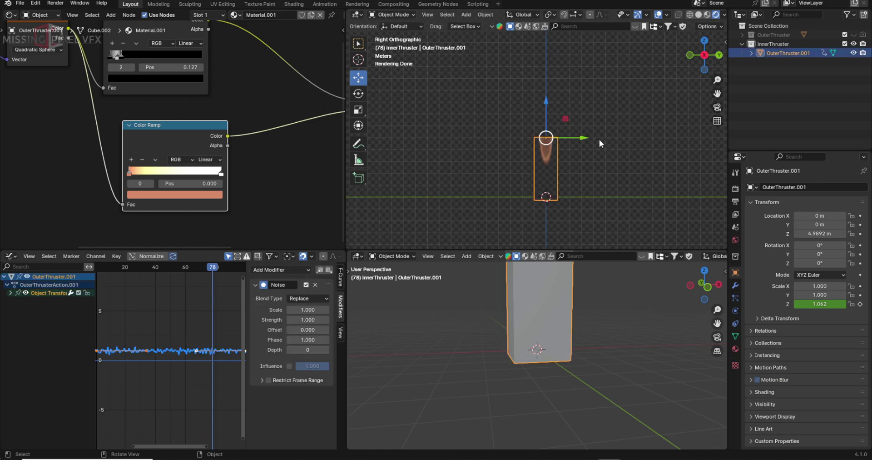
# Move the inner thruster about 2 m along Y beside the visible outer flame and play the animation to compare both
pyautogui.moveTo(570, 141); pyautogui.dragTo(591, 160)
pyautogui.moveTo(592, 160); pyautogui.dragTo(636, 155, button='middle')
pyautogui.click(635, 159)
pyautogui.press('space')
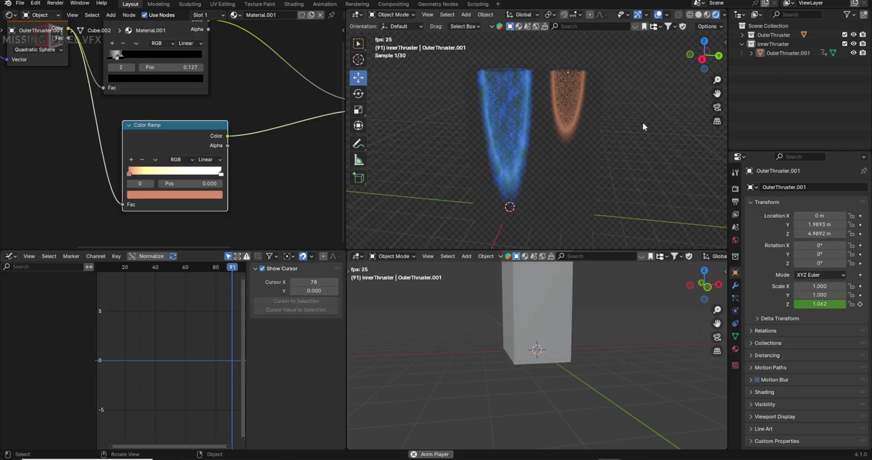
pyautogui.press('space')
# Set the inner thruster's Y location to 0 m
pyautogui.click(579, 104)
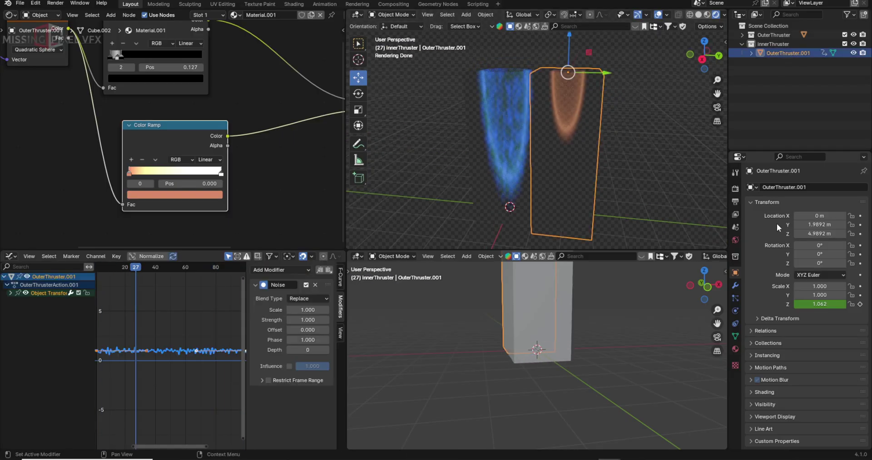
pyautogui.click(819, 224)
pyautogui.write('0')
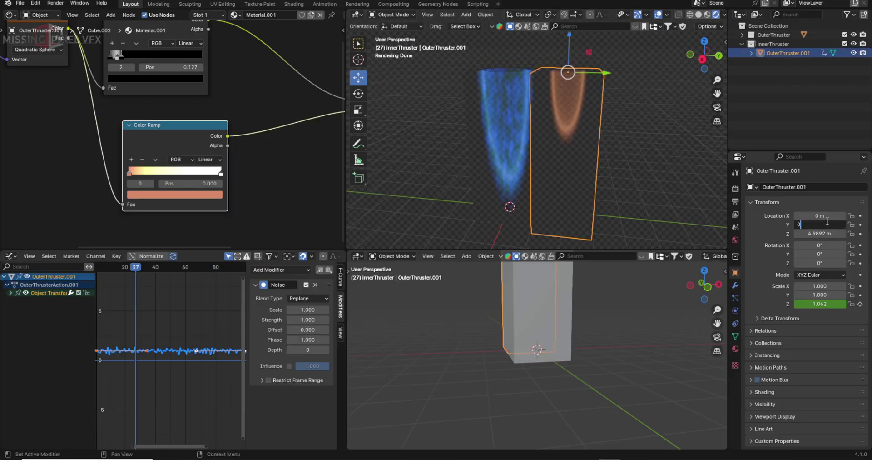
pyautogui.press('Return')
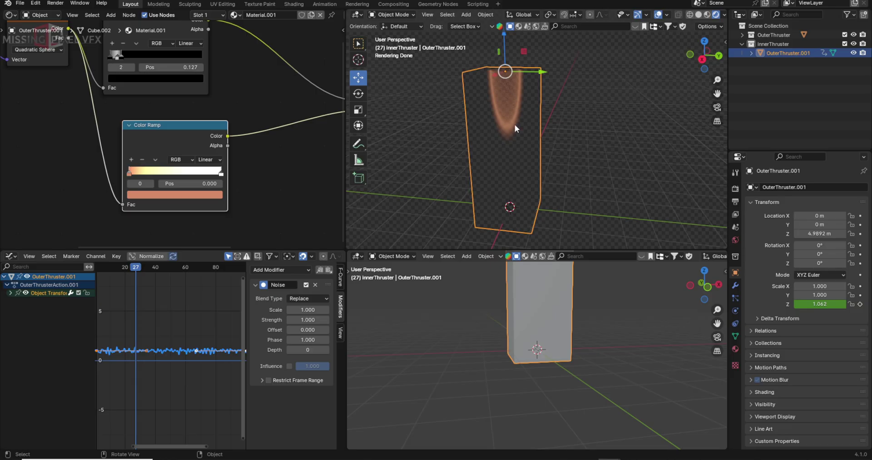
# Collapse the innerThruster collection and add a new collection named Heat
pyautogui.click(742, 44)
pyautogui.click(683, 65)
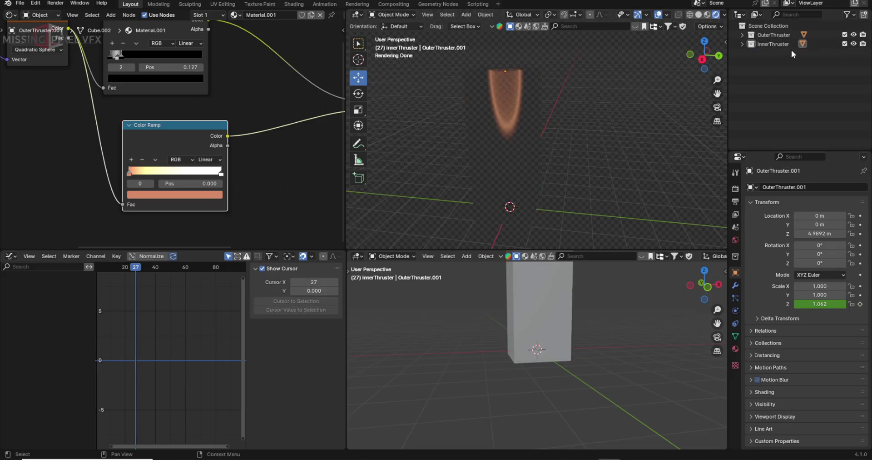
pyautogui.click(864, 14)
pyautogui.doubleClick(771, 53)
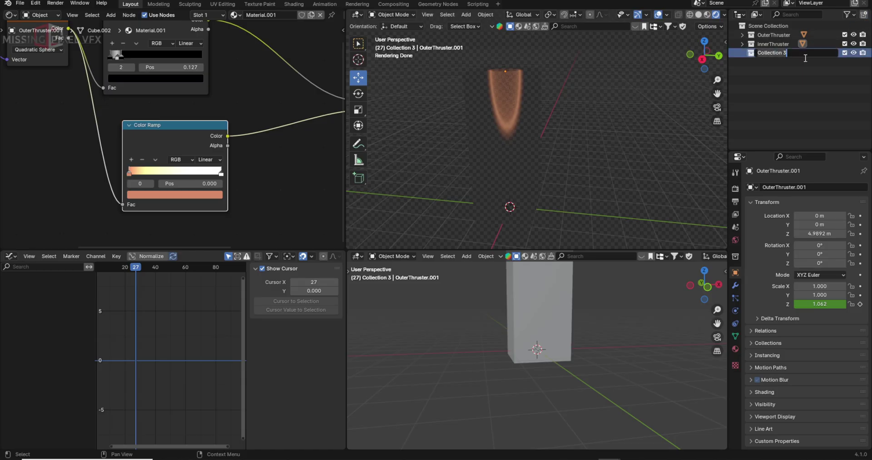
pyautogui.write('Heat')
pyautogui.press('Return')
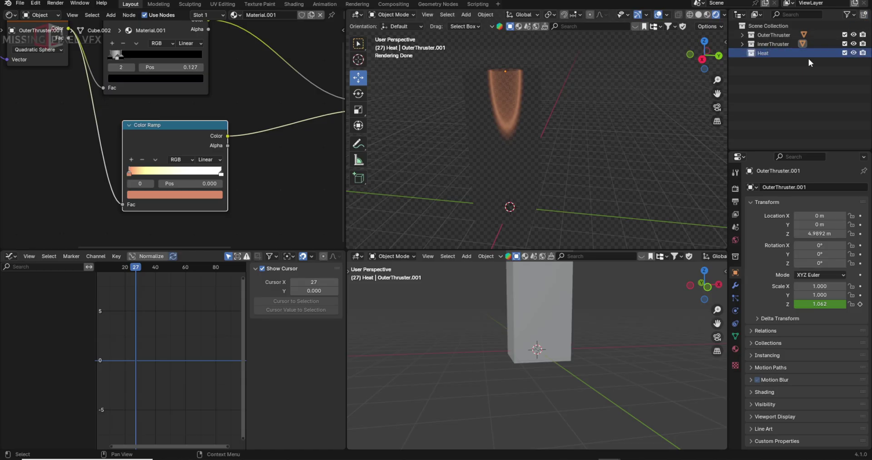
# Copy the inner thruster into the Heat collection and isolate that collection in the viewport
pyautogui.click(517, 113)
pyautogui.hotkey('ctrl', 'c')
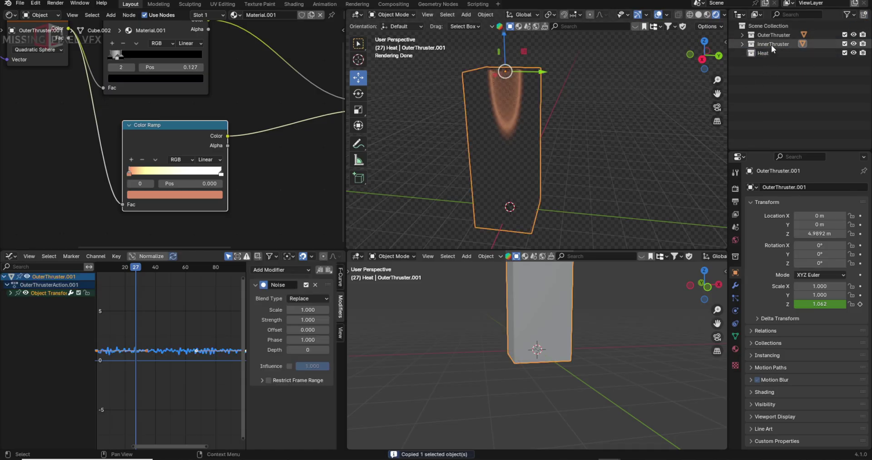
pyautogui.click(768, 53)
pyautogui.hotkey('ctrl', 'v')
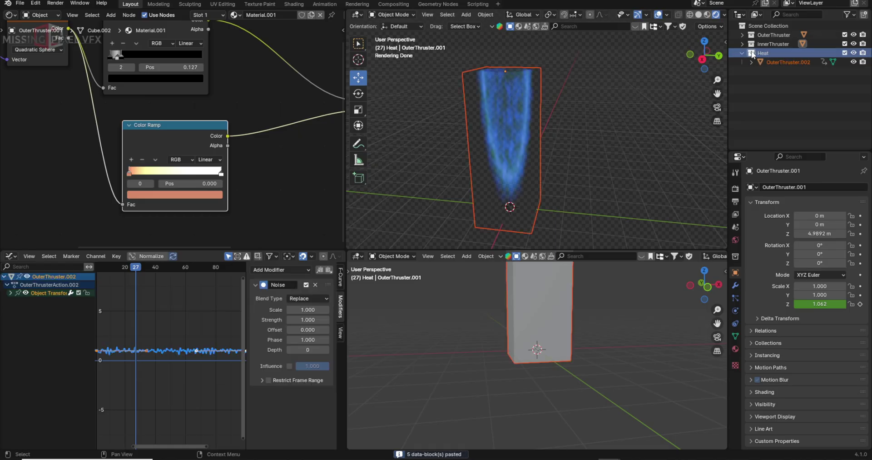
pyautogui.keyDown('ctrl'); pyautogui.click(854, 53); pyautogui.keyUp('ctrl')
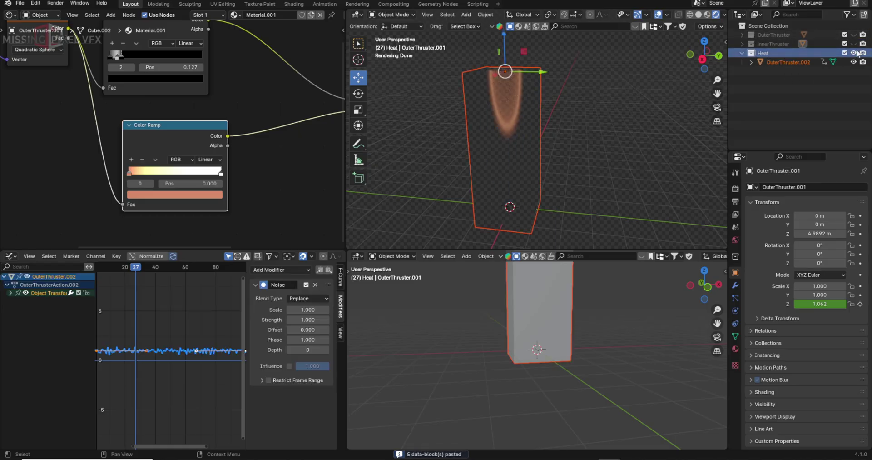
pyautogui.click(777, 63)
pyautogui.click(794, 62)
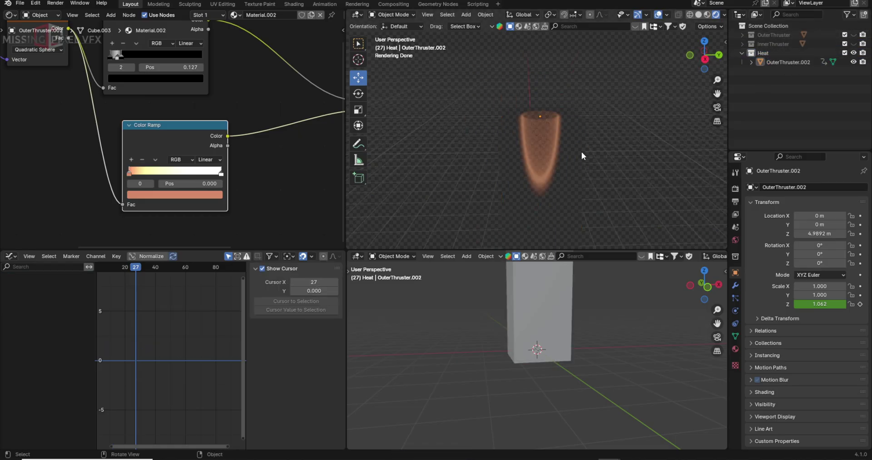
# Set the Mapping node's Scale in the Heat copy's material to 1 in X and Y and 0.3 in Z
pyautogui.press('Home')
pyautogui.scroll(1, 216, 154)
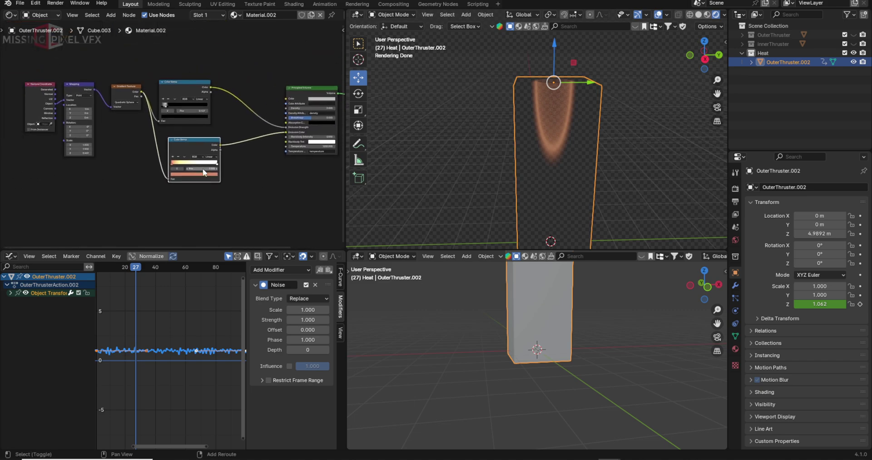
pyautogui.scroll(1, 217, 154)
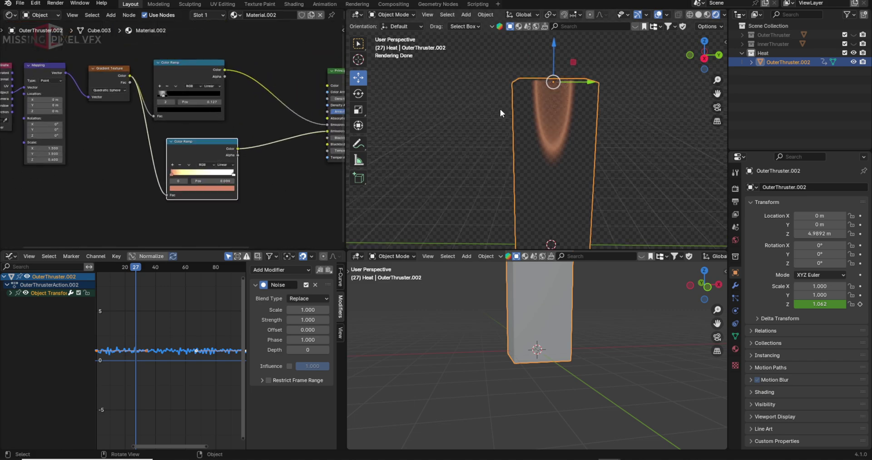
pyautogui.press('KP_3')
pyautogui.scroll(2, 152, 192)
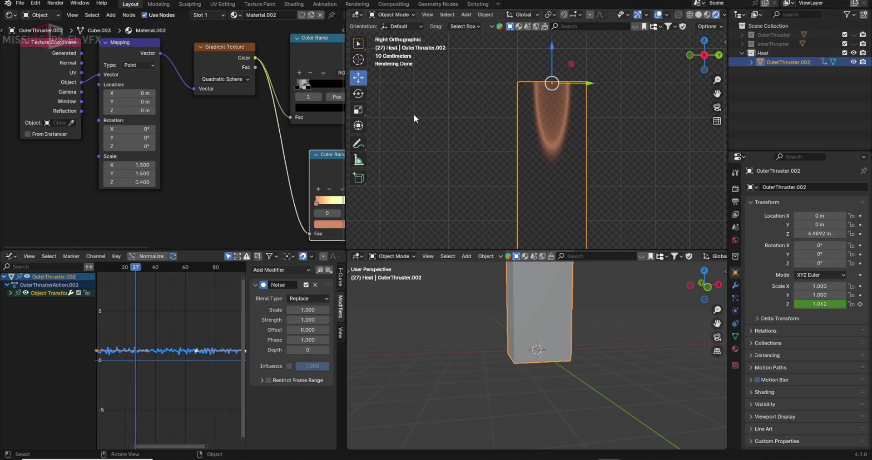
pyautogui.click(106, 182)
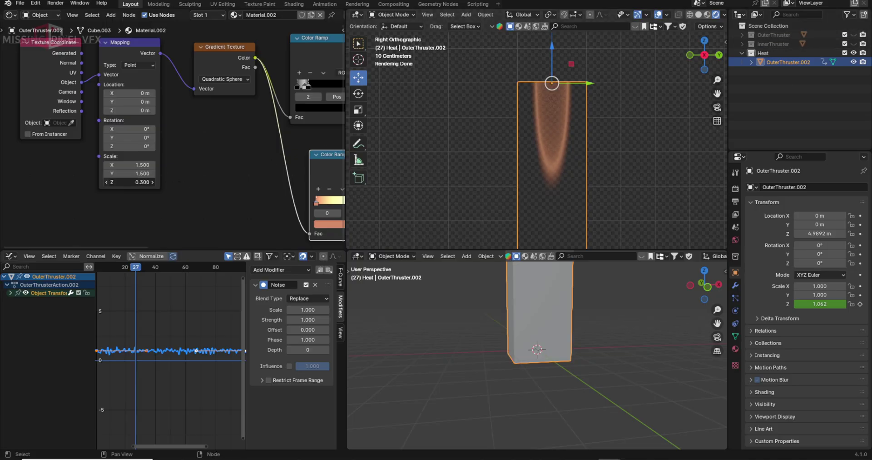
pyautogui.click(105, 182)
pyautogui.click(151, 182)
pyautogui.moveTo(134, 165); pyautogui.dragTo(134, 174)
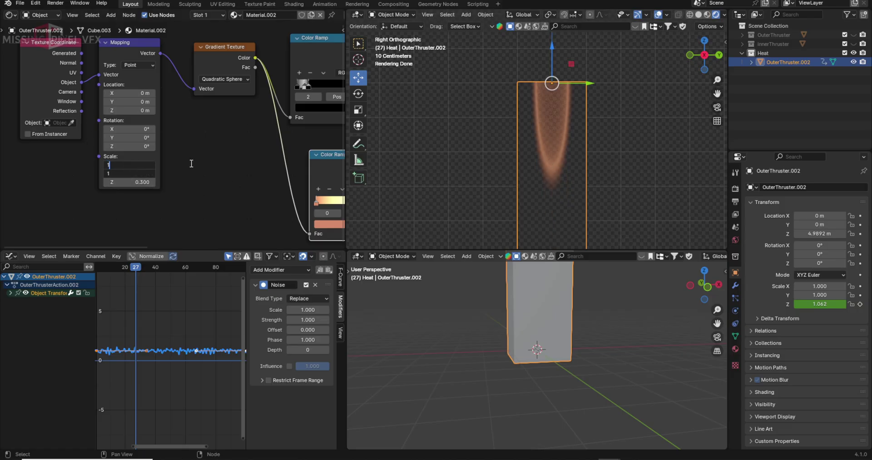
pyautogui.press('Return')
# Move the last stop of the emission strength Color Ramp slightly towards white and change its color from black to grey
pyautogui.moveTo(269, 118); pyautogui.dragTo(204, 154, button='middle')
pyautogui.scroll(4, 145, 106)
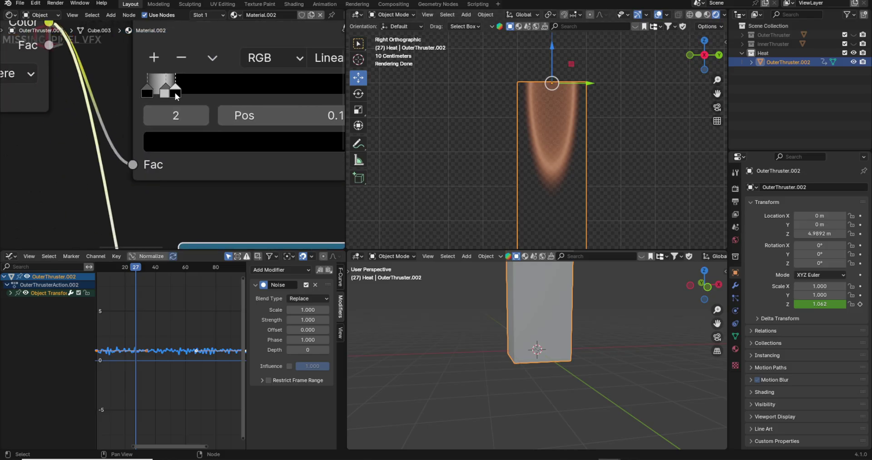
pyautogui.moveTo(175, 91); pyautogui.dragTo(185, 92)
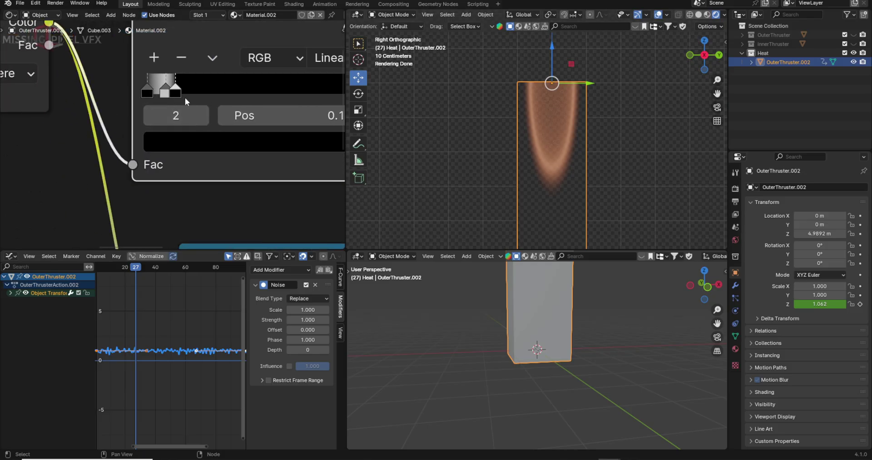
pyautogui.click(232, 138)
pyautogui.moveTo(358, 259); pyautogui.dragTo(356, 247)
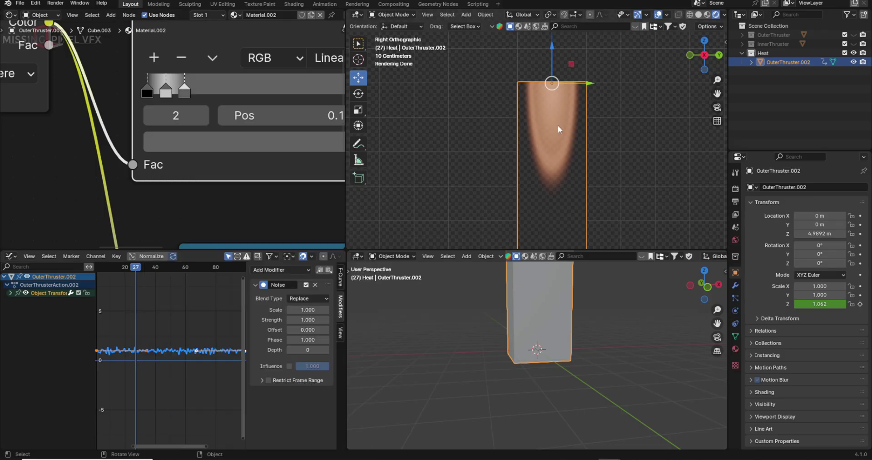
pyautogui.scroll(-4, 519, 129)
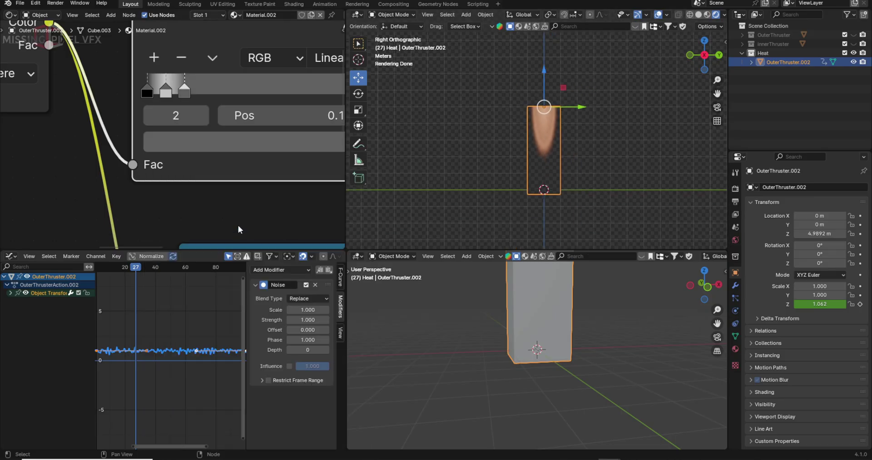
# Check the first stop's color in the emission Color Ramp and set the last stop's Value to 5
pyautogui.moveTo(238, 232); pyautogui.dragTo(138, 148, button='middle')
pyautogui.scroll(-2, 229, 170)
pyautogui.moveTo(229, 170); pyautogui.dragTo(178, 99, button='middle')
pyautogui.scroll(-3, 178, 99)
pyautogui.scroll(4, 172, 133)
pyautogui.click(229, 208)
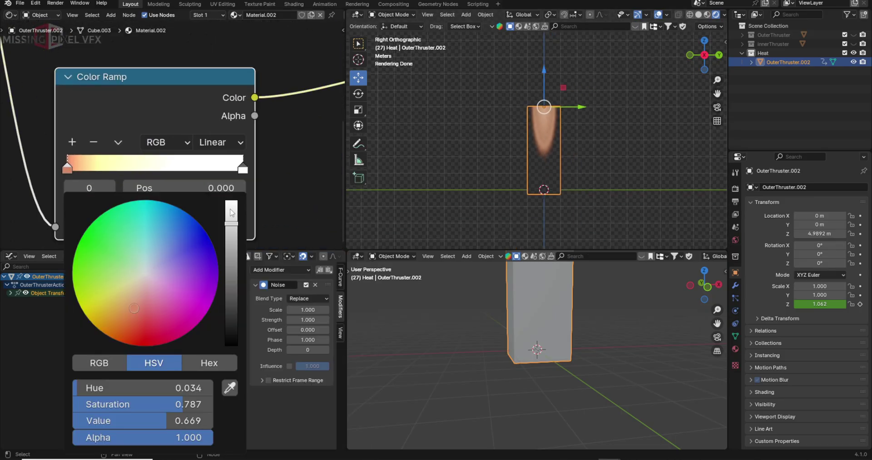
pyautogui.click(243, 168)
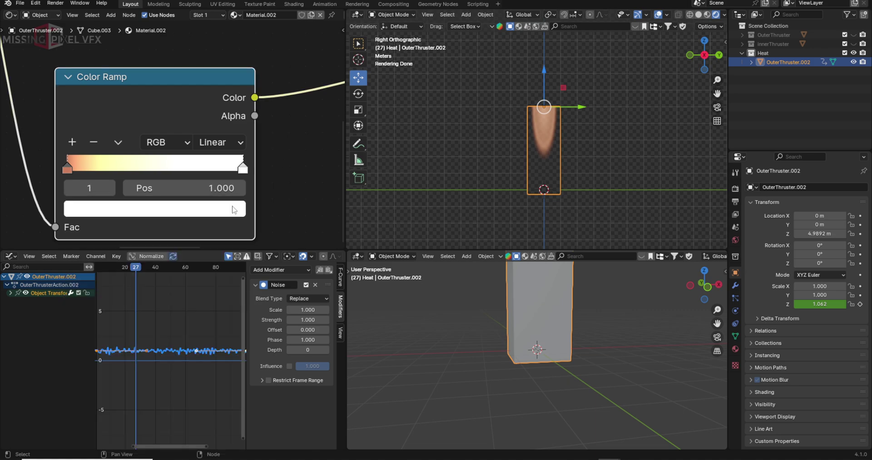
pyautogui.click(155, 207)
pyautogui.click(183, 422)
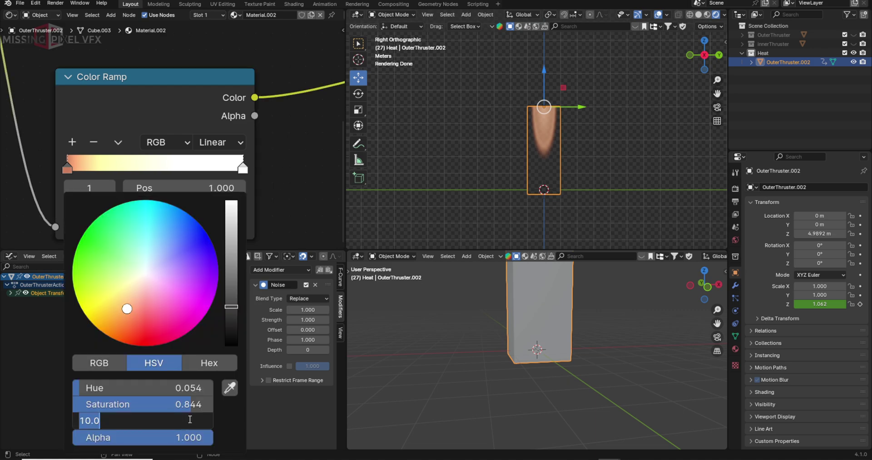
pyautogui.write('5')
pyautogui.press('Return')
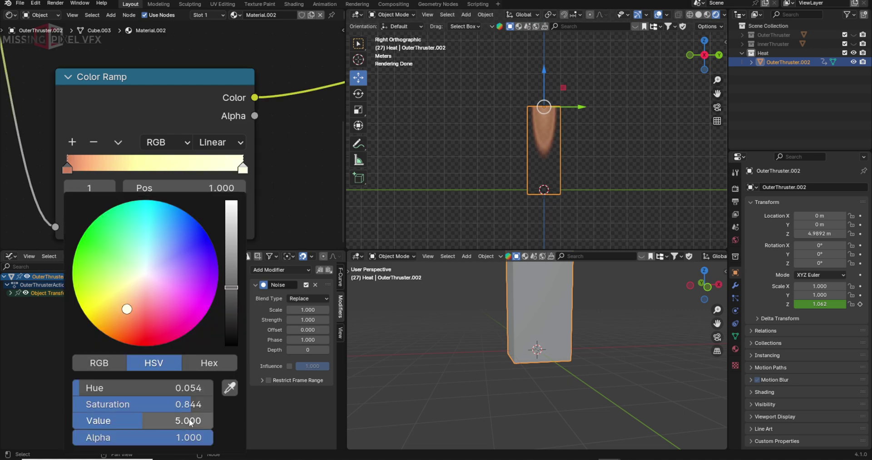
# Deselect the heat flame, play the animation to preview it, and collapse the Heat collection
pyautogui.click(595, 148)
pyautogui.scroll(4, 527, 135)
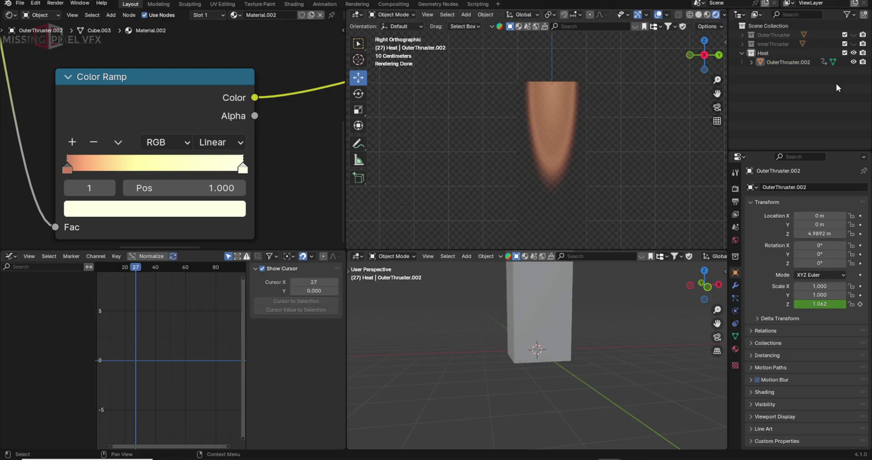
pyautogui.scroll(-6, 521, 172)
pyautogui.press('space')
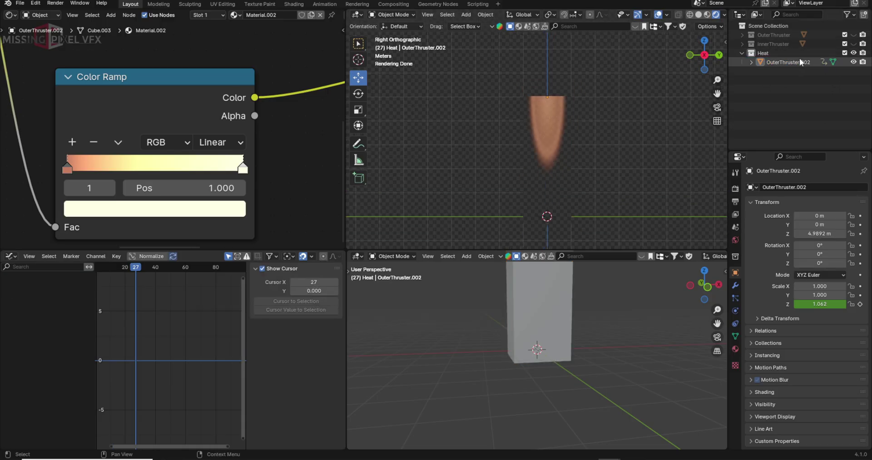
pyautogui.click(742, 53)
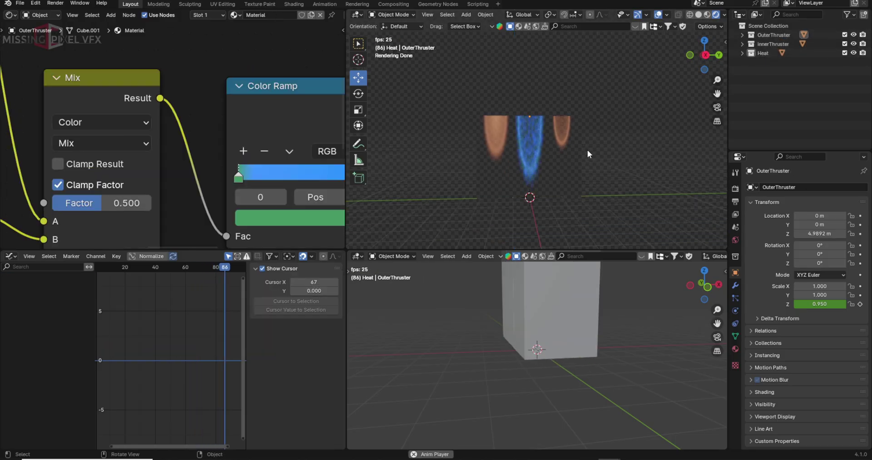
# Inspect the inner flame and the heat flame individually and play the animation to compare their flicker
pyautogui.press('space')
pyautogui.click(563, 127)
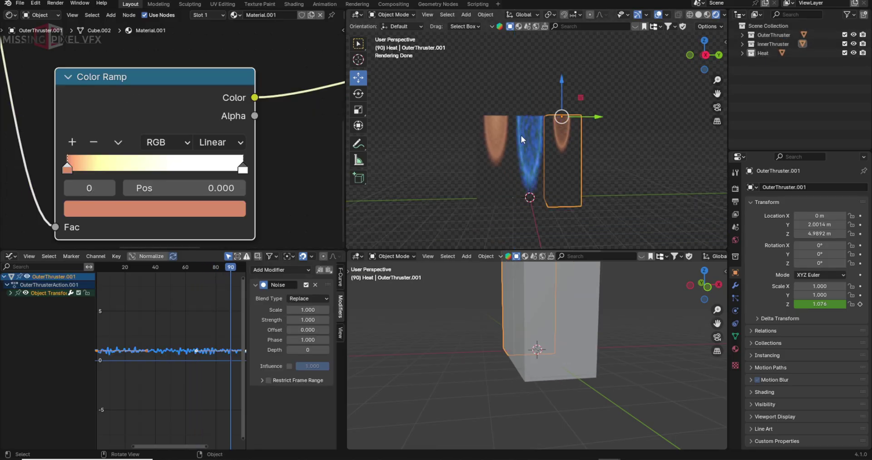
pyautogui.click(498, 129)
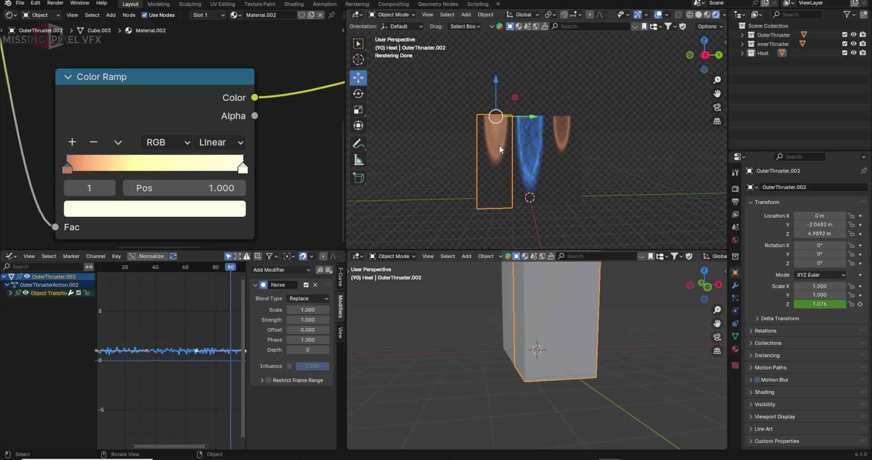
pyautogui.press('space')
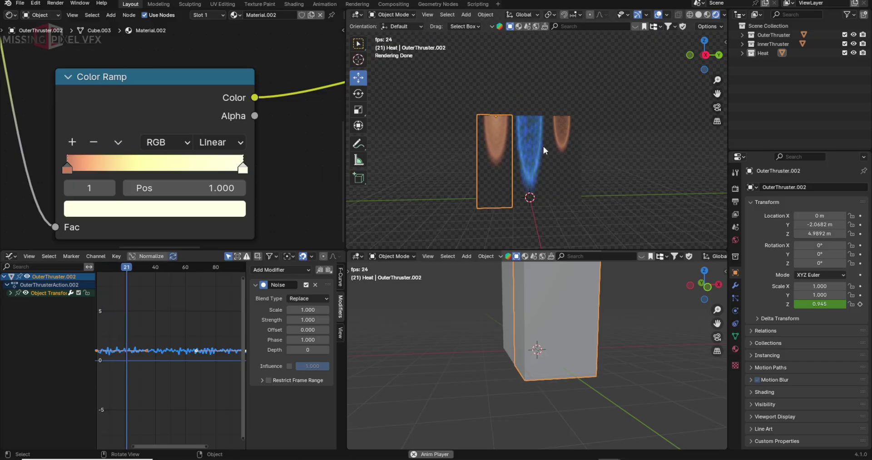
pyautogui.press('space')
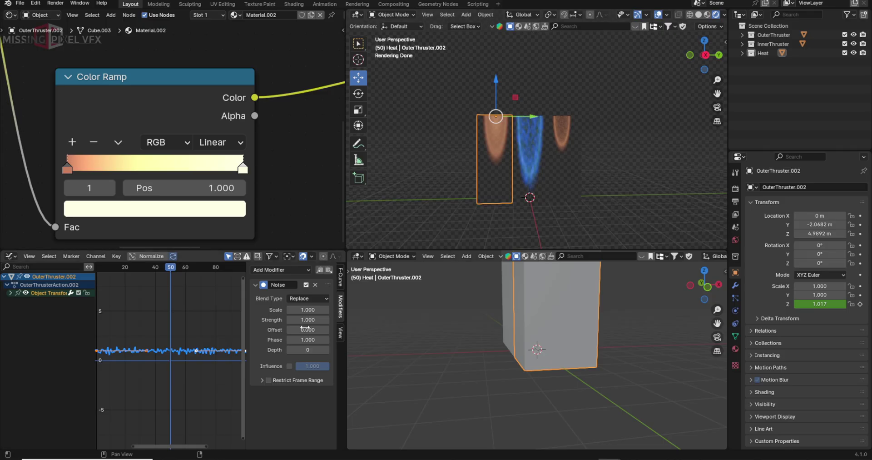
# Try an Offset of -3.3 on the outer flame's Noise modifier and preview the animation
pyautogui.click(533, 174)
pyautogui.click(531, 150)
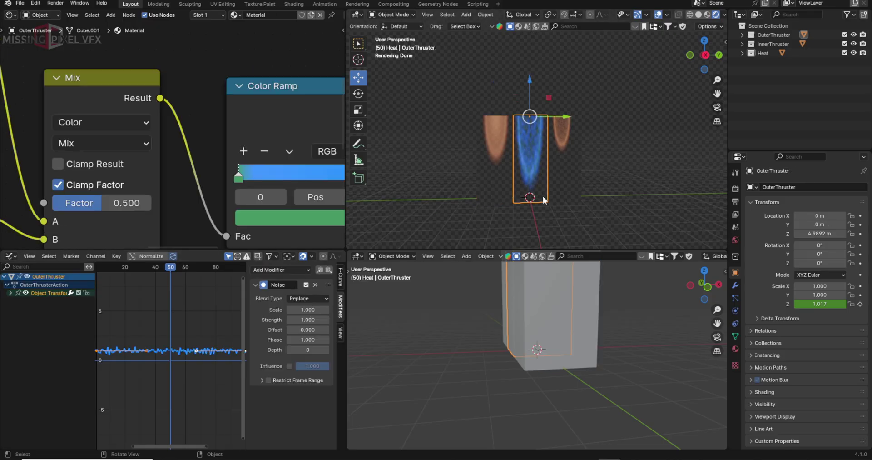
pyautogui.moveTo(307, 330); pyautogui.dragTo(263, 329)
pyautogui.press('space')
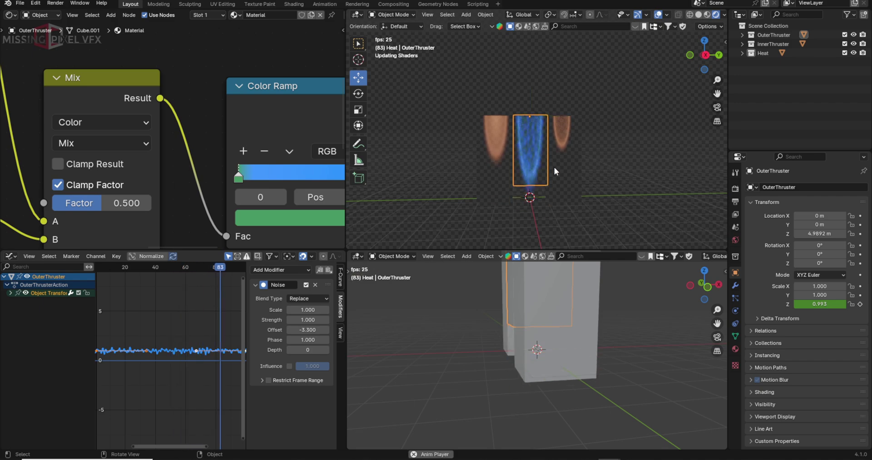
pyautogui.press('Escape')
pyautogui.click(617, 118)
pyautogui.press('space')
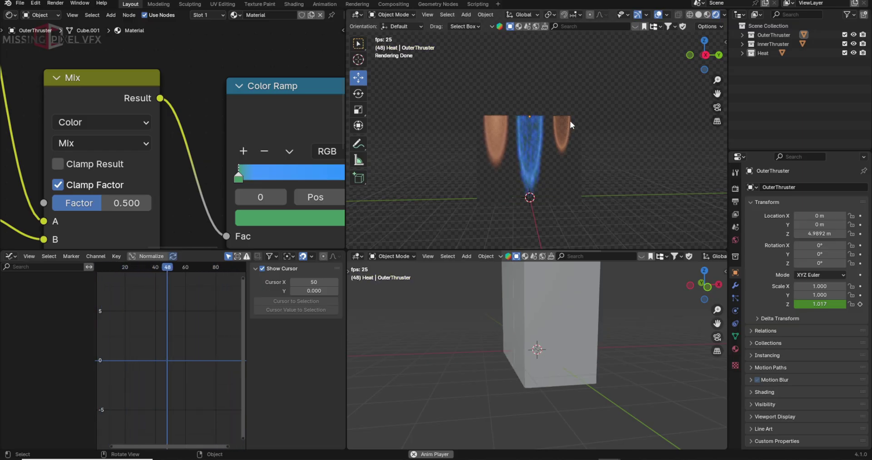
# Set the Y location of both the inner flame and the heat flame to 0 m, aligning them with the outer flame
pyautogui.moveTo(456, 87); pyautogui.dragTo(590, 149)
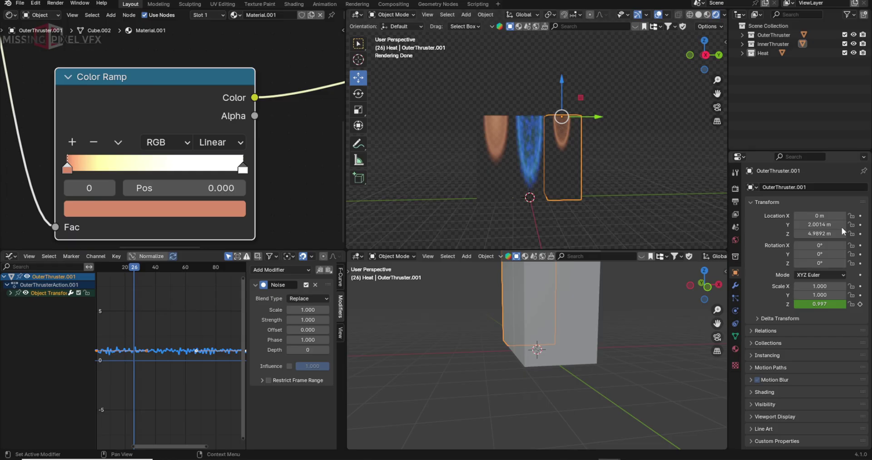
pyautogui.click(820, 224)
pyautogui.write('0')
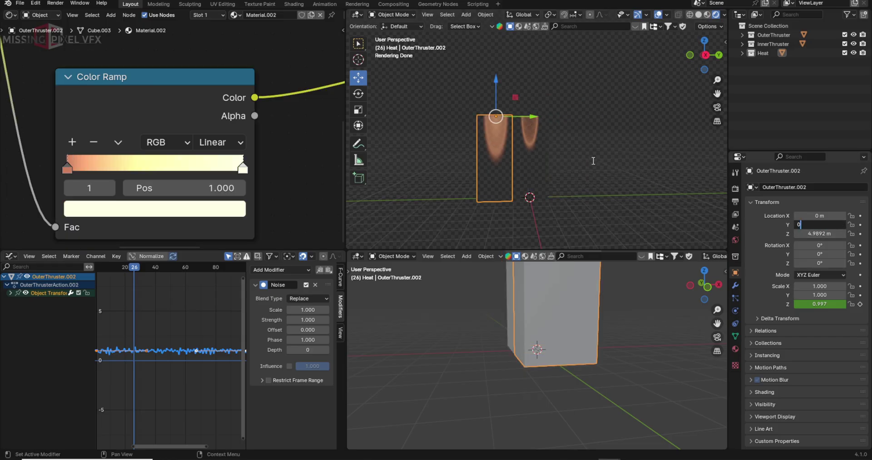
pyautogui.press('Return')
pyautogui.click(559, 159)
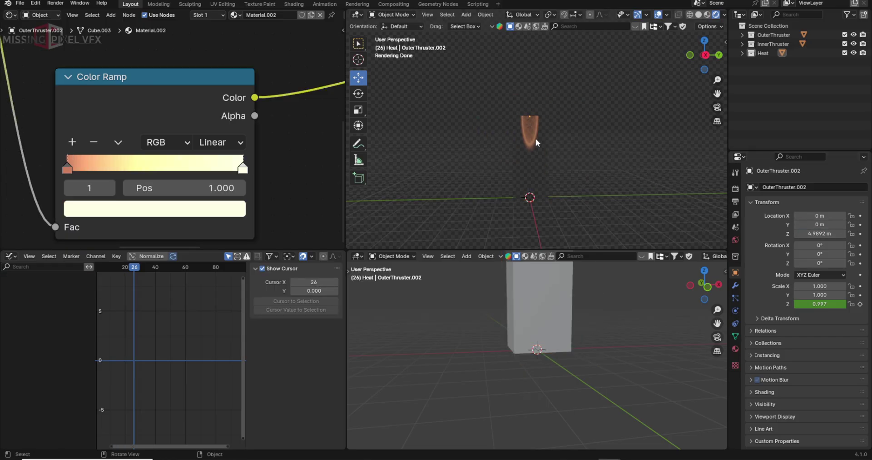
pyautogui.moveTo(489, 119); pyautogui.dragTo(543, 168)
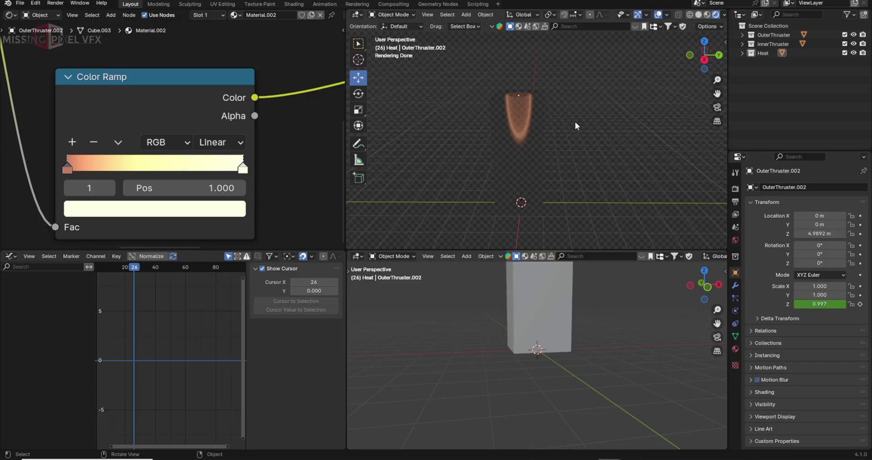
# Create a new collection named Engine and paste the copied rocket engine model into it
pyautogui.press('c')
pyautogui.doubleClick(767, 61)
pyautogui.write('Engine')
pyautogui.press('Return')
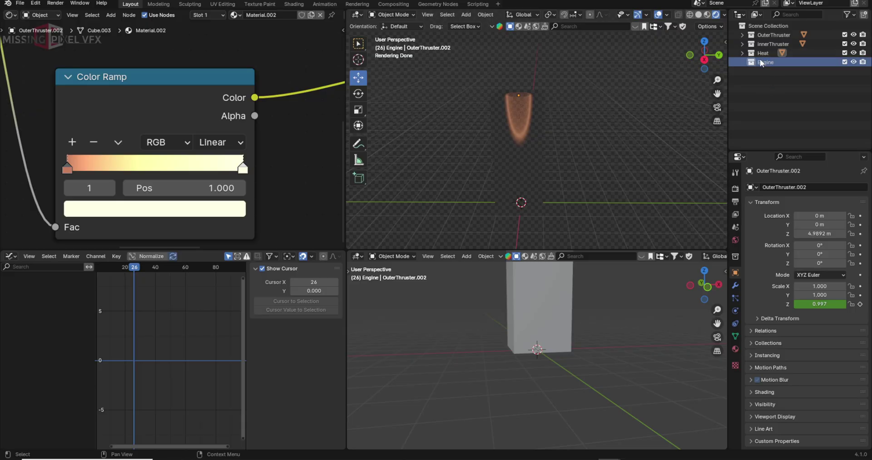
pyautogui.hotkey('ctrl', 'v')
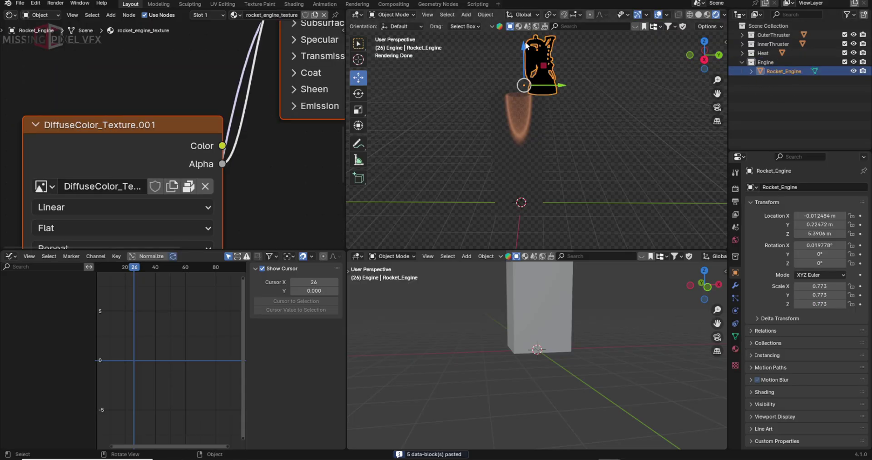
# Set the rocket engine's origin to its geometry and move it along Y to about 0.007 m, centered over the flames
pyautogui.click(485, 15)
pyautogui.moveTo(503, 34)
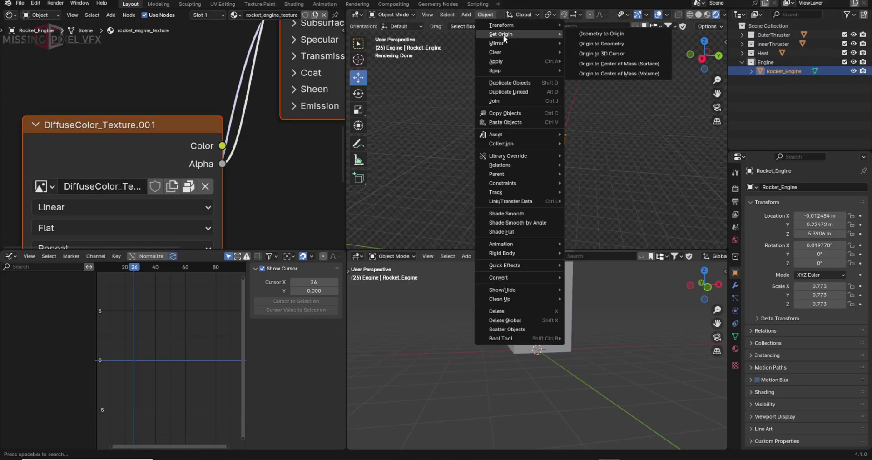
pyautogui.click(604, 44)
pyautogui.press('KP_7')
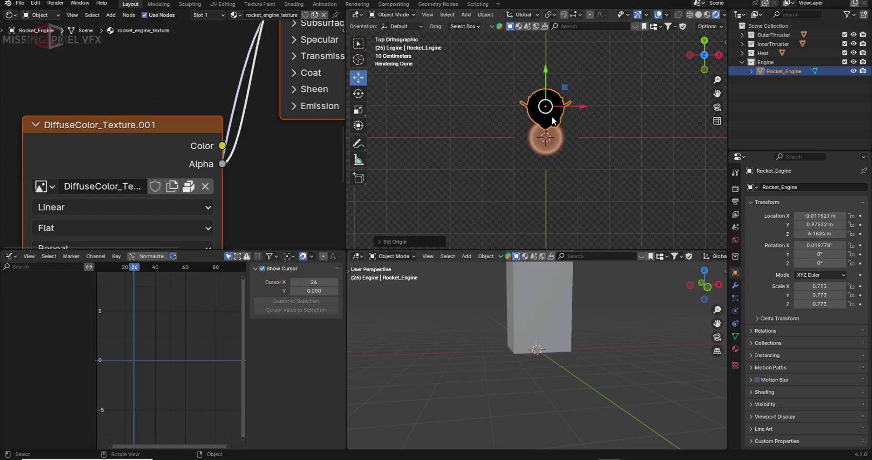
pyautogui.click(699, 15)
pyautogui.press('g')
pyautogui.press('y')
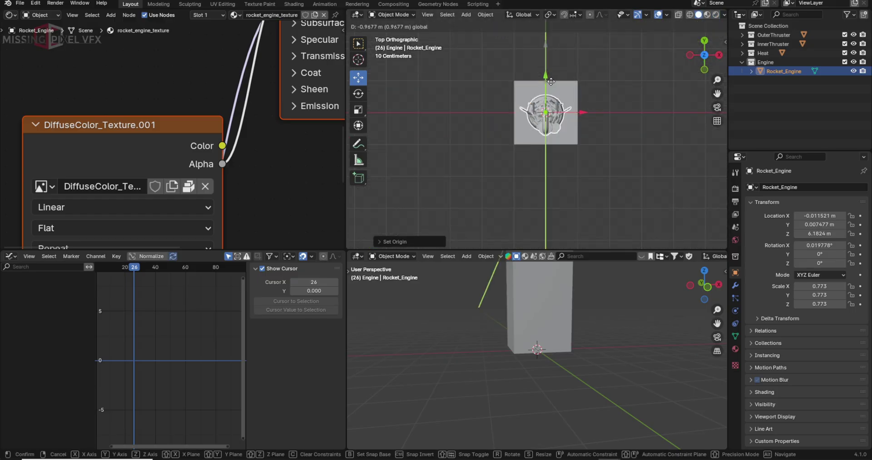
pyautogui.click(580, 114)
# Adjust the rocket engine's height in the side view so its nozzle meets the flame's top, and scale the engine
pyautogui.press('KP_3')
pyautogui.moveTo(547, 88); pyautogui.dragTo(547, 94)
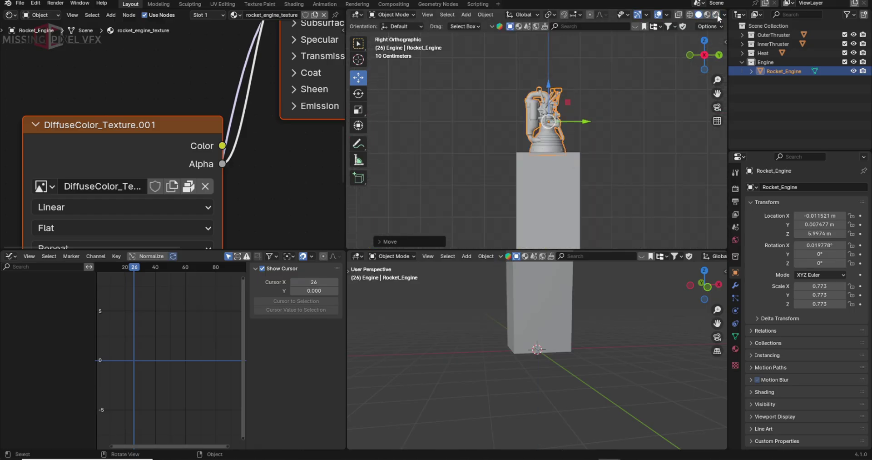
pyautogui.click(715, 15)
pyautogui.press('s')
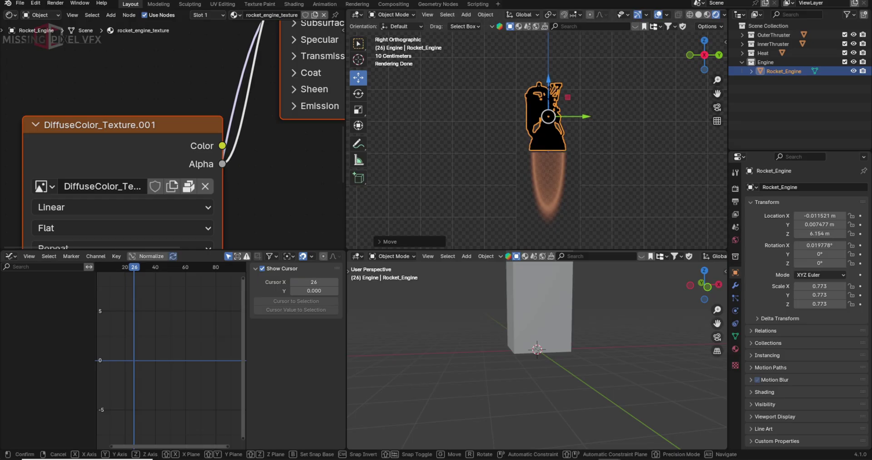
pyautogui.click(550, 88)
# Collapse the Engine collection and hide the innerThruster and Heat collections in the viewport
pyautogui.click(743, 62)
pyautogui.click(854, 44)
pyautogui.click(854, 53)
pyautogui.moveTo(627, 136); pyautogui.dragTo(565, 164, button='middle')
# Scale the rocket engine to about 1.163 and raise it to about 6.606 m in Z so its nozzle fits the outer flame
pyautogui.press('s')
pyautogui.click(591, 159)
pyautogui.press('g')
pyautogui.press('z')
pyautogui.click(609, 127)
pyautogui.moveTo(610, 128); pyautogui.dragTo(629, 118, button='middle')
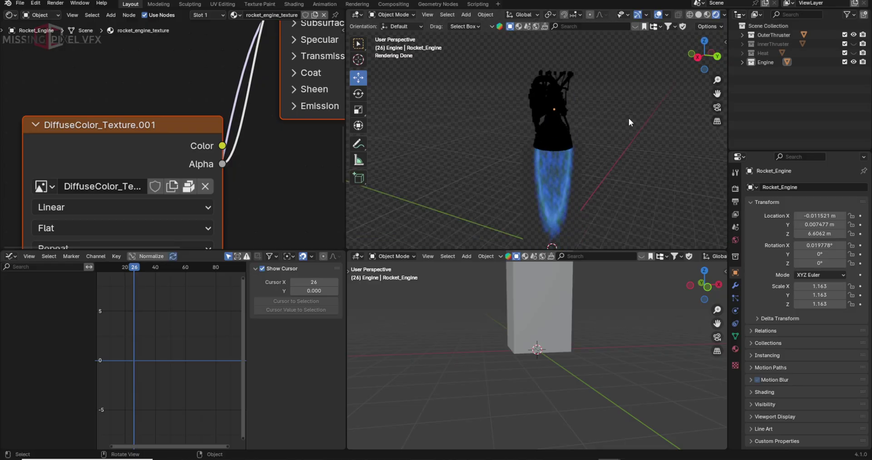
pyautogui.click(553, 129)
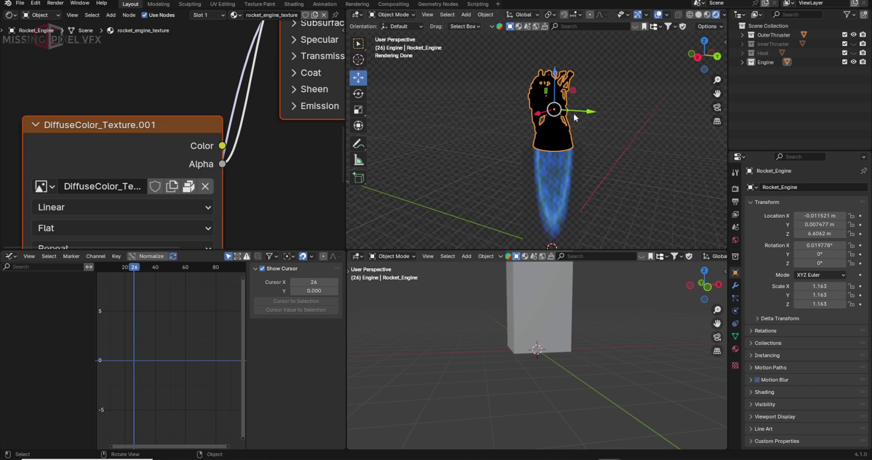
pyautogui.click(635, 163)
pyautogui.moveTo(561, 163)
pyautogui.mouseDown(button='middle')
pyautogui.moveTo(586, 163)
pyautogui.moveTo(554, 177)
pyautogui.moveTo(573, 162)
pyautogui.moveTo(577, 86)
pyautogui.moveTo(581, 140)
pyautogui.moveTo(553, 175)
pyautogui.mouseUp(button='middle')
pyautogui.scroll(-2, 588, 168)
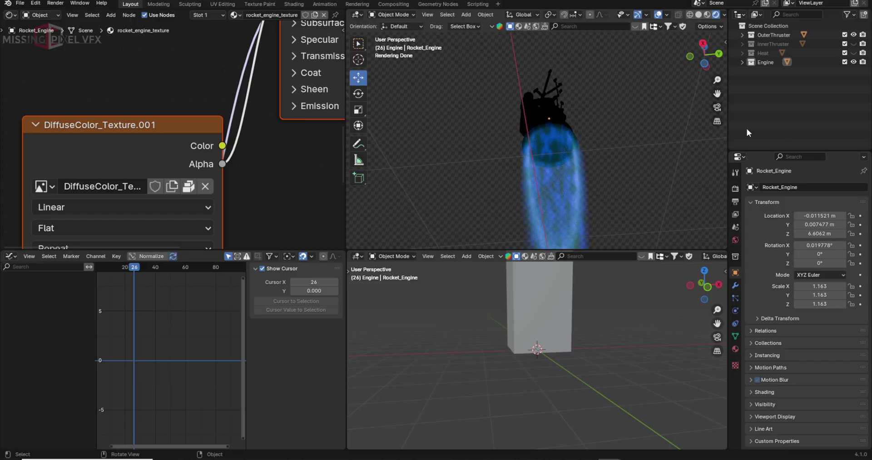
# Create a new collection named ThurstLight under the Scene Collection
pyautogui.click(866, 18)
pyautogui.doubleClick(762, 71)
pyautogui.write('ThurstLight')
pyautogui.press('Return')
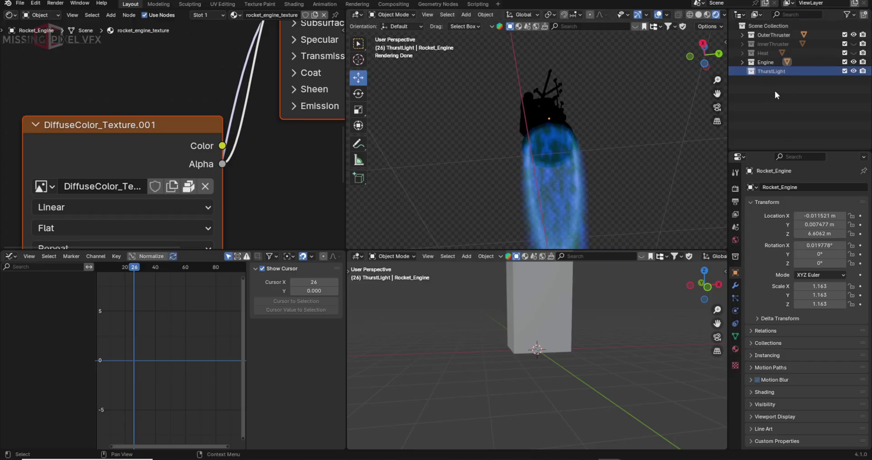
# Add a point light to the ThurstLight collection and raise it along Z into the engine nozzle
pyautogui.scroll(2, 608, 188)
pyautogui.hotkey('shift', 'a')
pyautogui.moveTo(605, 309)
pyautogui.click(686, 309)
pyautogui.moveTo(606, 164); pyautogui.dragTo(584, 150, button='middle')
pyautogui.press('g')
pyautogui.press('z')
pyautogui.click(576, 79)
pyautogui.moveTo(575, 79); pyautogui.dragTo(590, 16, button='middle')
pyautogui.scroll(4, 602, 52)
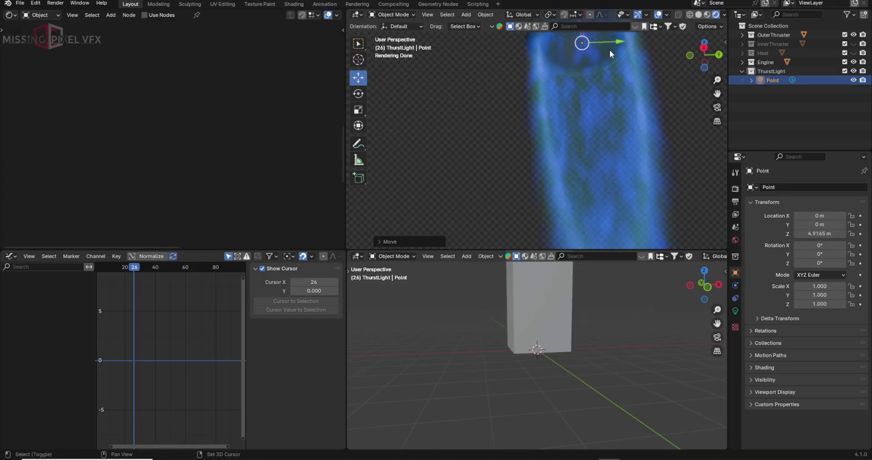
pyautogui.moveTo(602, 52); pyautogui.dragTo(625, 73, button='middle')
pyautogui.moveTo(563, 72); pyautogui.dragTo(562, 56)
# Try a power of 500 W for the point light and reduce it to 100 W
pyautogui.click(735, 311)
pyautogui.click(822, 249)
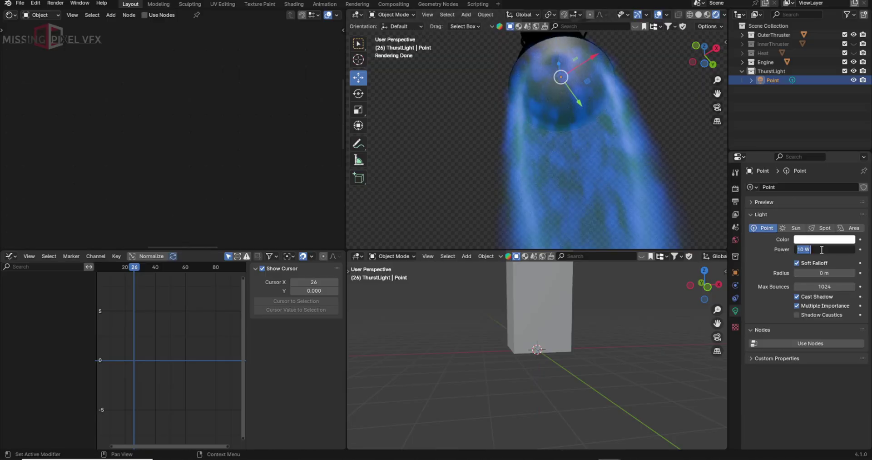
pyautogui.write('500')
pyautogui.press('Return')
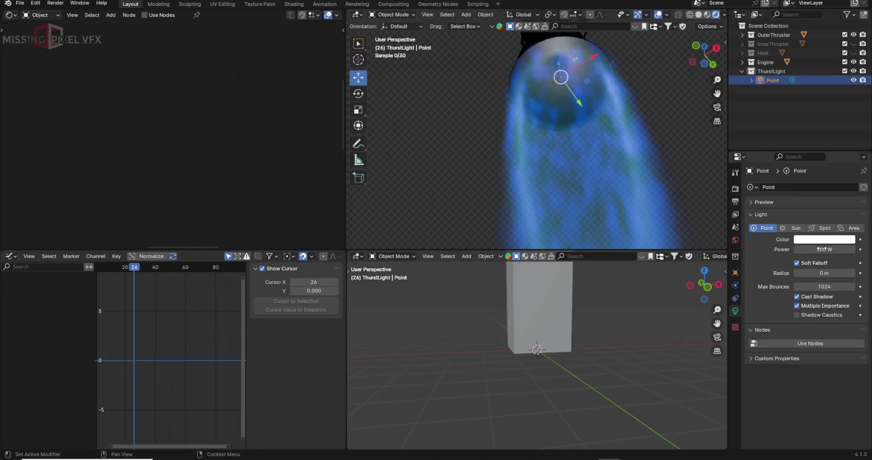
pyautogui.click(822, 248)
pyautogui.write('100')
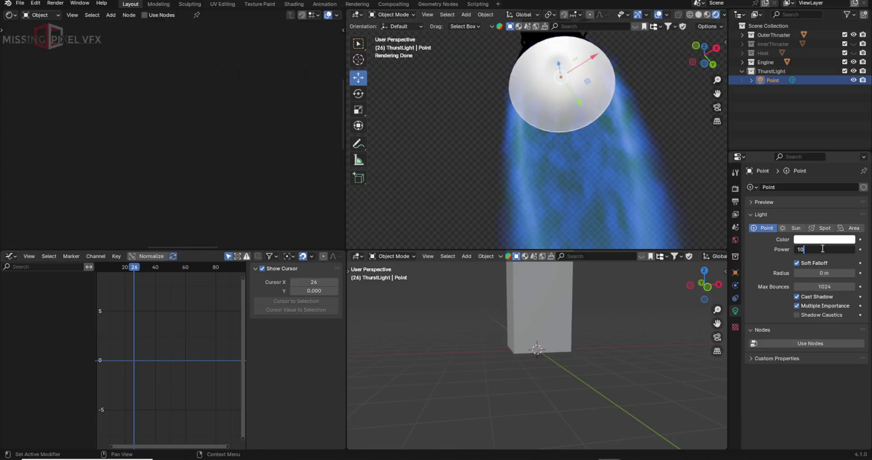
pyautogui.press('Return')
# Tint the point light light orange with Hue 0.065 and Saturation 0.614, and deepen it to a stronger orange
pyautogui.click(824, 239)
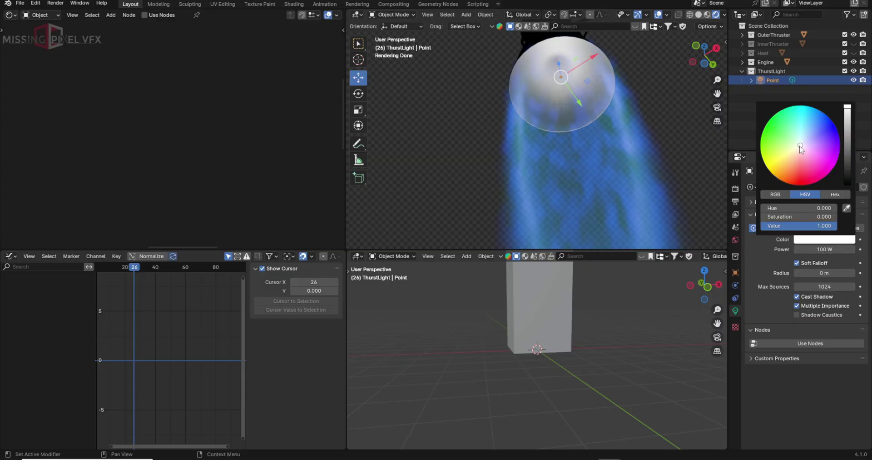
pyautogui.moveTo(799, 148); pyautogui.dragTo(794, 158)
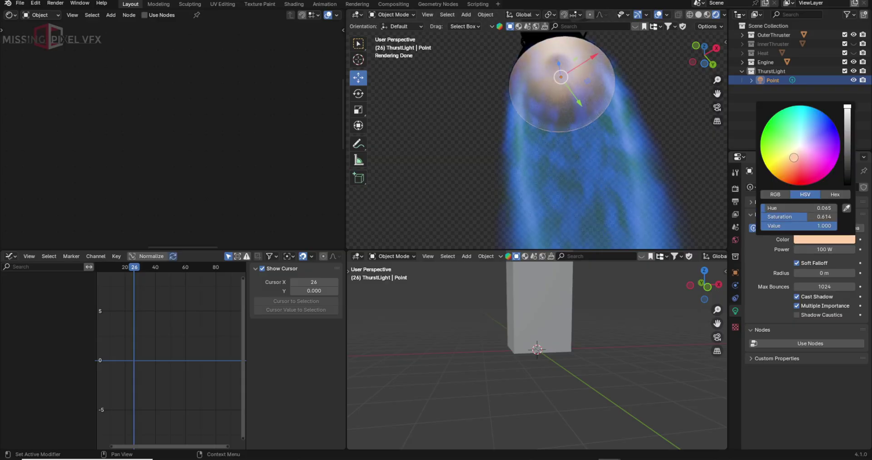
pyautogui.moveTo(591, 115); pyautogui.dragTo(571, 102, button='middle')
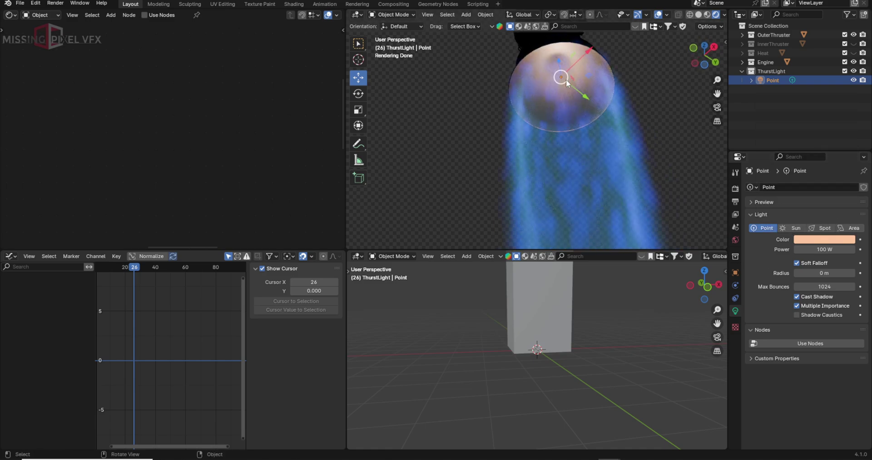
pyautogui.click(825, 240)
# Lower the point light along Z towards the nozzle opening
pyautogui.moveTo(594, 110); pyautogui.dragTo(541, 119, button='middle')
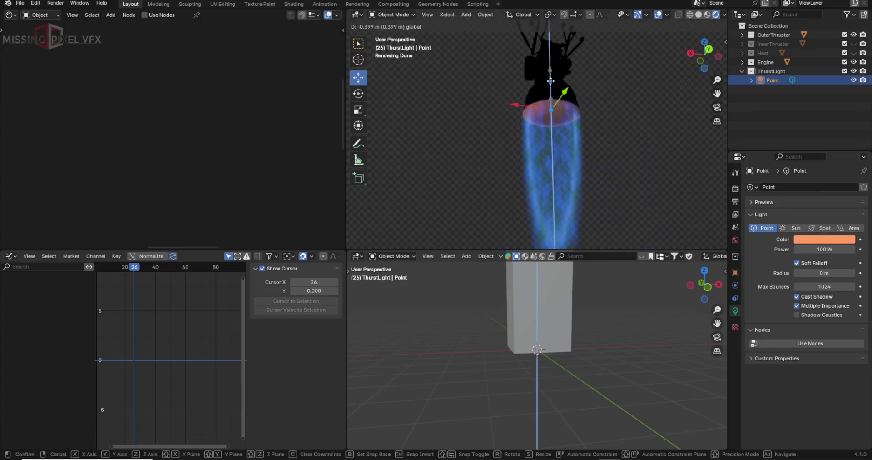
pyautogui.moveTo(551, 83); pyautogui.dragTo(552, 92)
pyautogui.scroll(4, 552, 91)
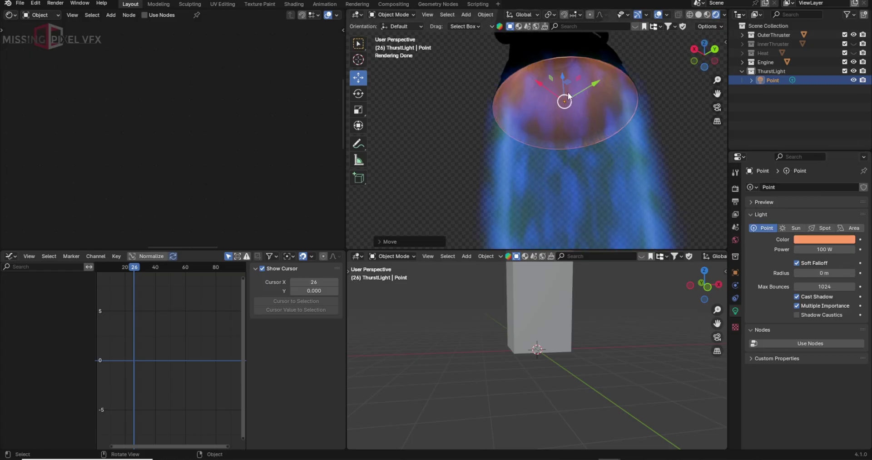
pyautogui.moveTo(561, 90); pyautogui.dragTo(571, 65, button='middle')
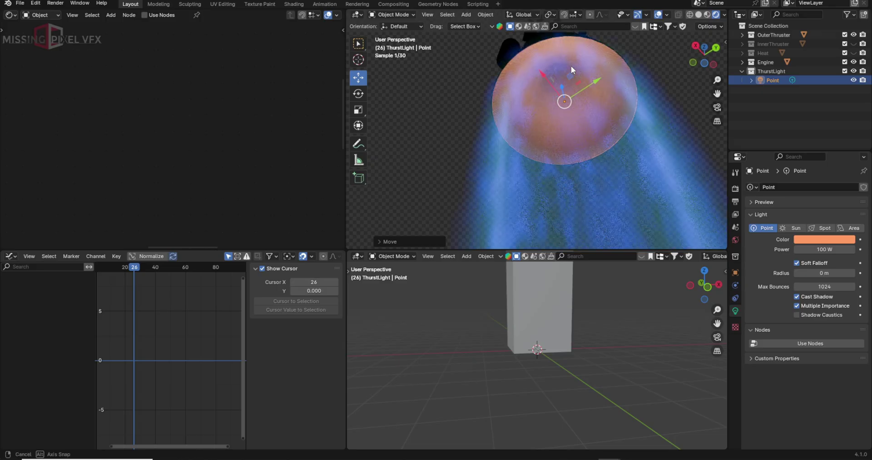
# Set the point light's power to 150 W
pyautogui.click(803, 250)
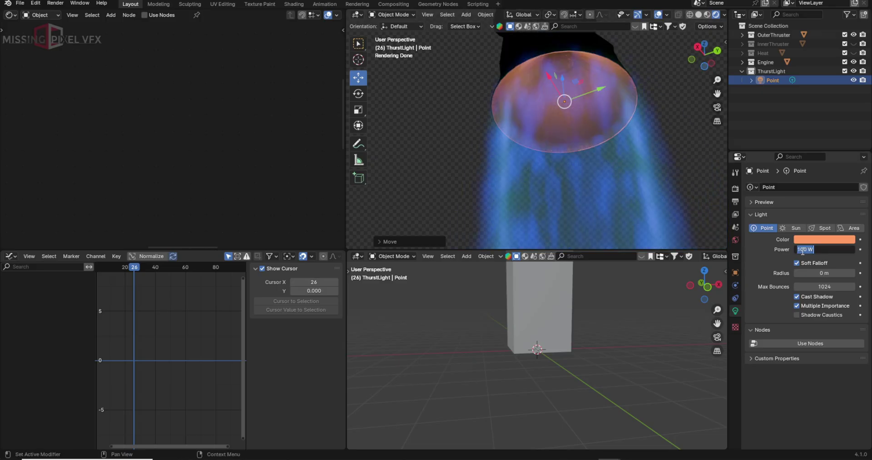
pyautogui.moveTo(801, 251); pyautogui.dragTo(804, 252)
pyautogui.hotkey('ctrl', 'a')
pyautogui.write('150')
pyautogui.press('Return')
pyautogui.moveTo(558, 113); pyautogui.dragTo(582, 129, button='middle')
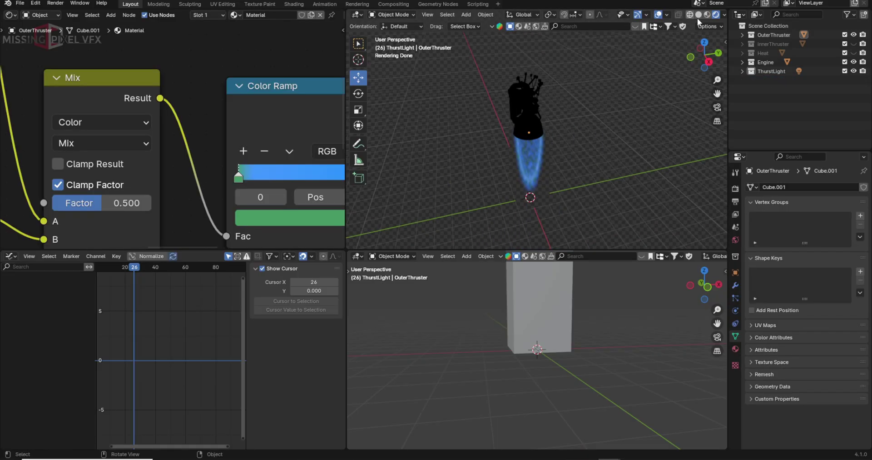
# Switch the viewport to solid shading and parent the outer thruster box to the rocket engine with the Object option
pyautogui.click(699, 15)
pyautogui.moveTo(656, 39); pyautogui.dragTo(539, 156, button='middle')
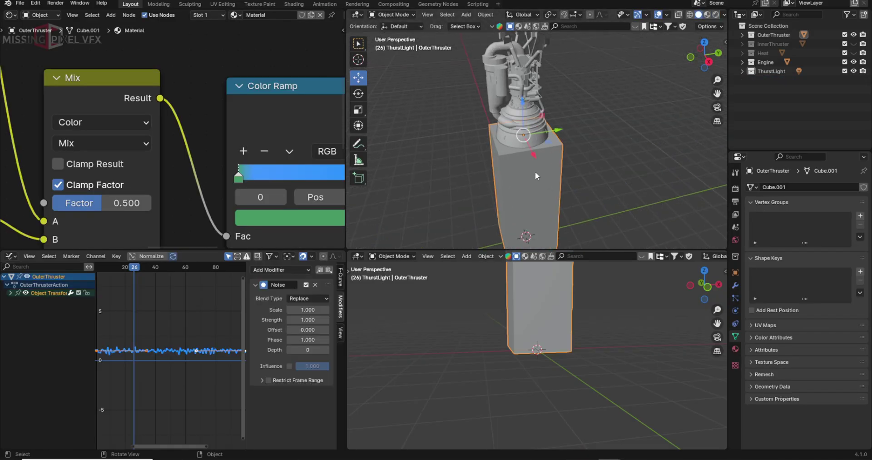
pyautogui.click(532, 103)
pyautogui.keyDown('shift'); pyautogui.moveTo(537, 108); pyautogui.dragTo(588, 145, button='middle'); pyautogui.keyUp('shift')
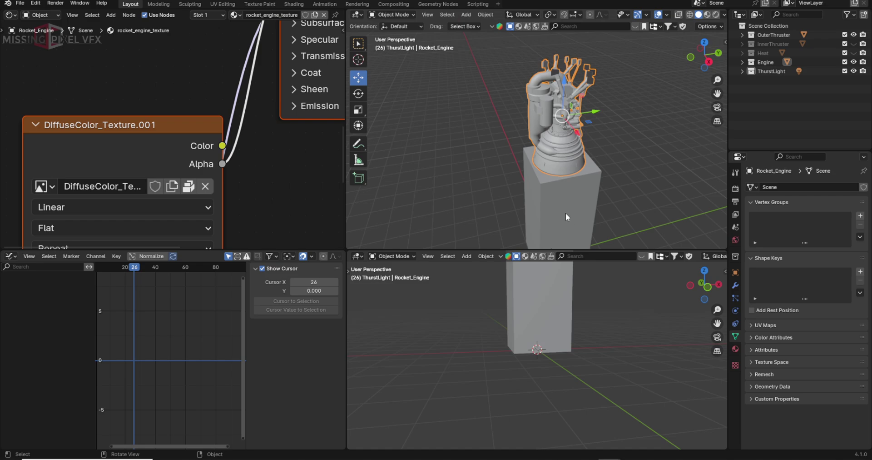
pyautogui.click(557, 203)
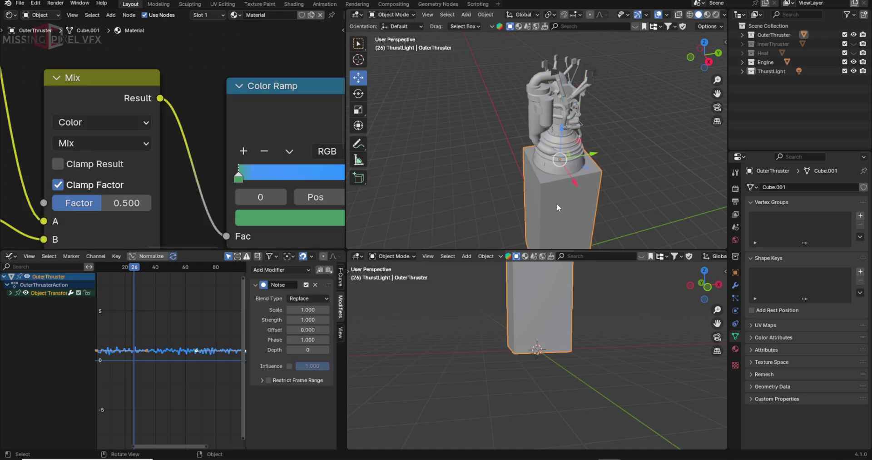
pyautogui.keyDown('shift'); pyautogui.click(567, 124); pyautogui.keyUp('shift')
pyautogui.hotkey('ctrl', 'p')
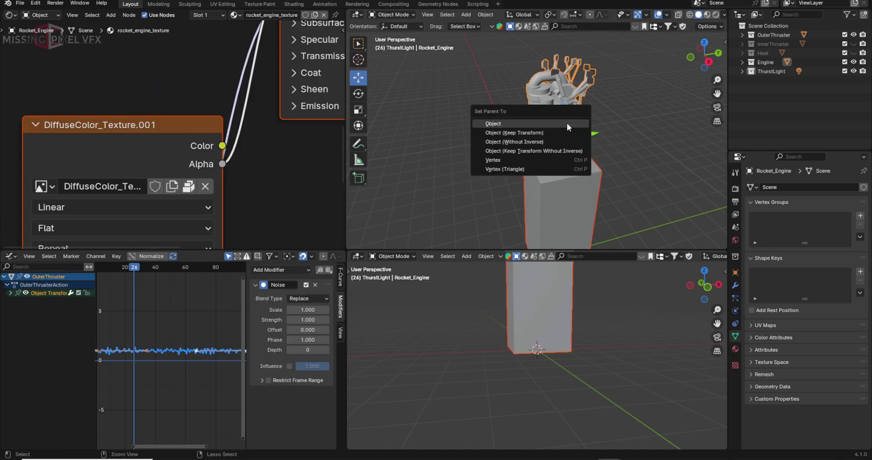
pyautogui.click(567, 123)
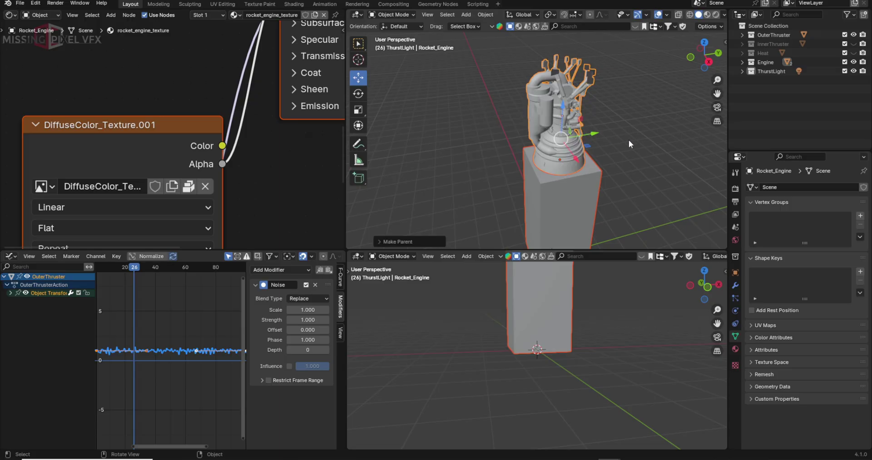
# Try moving the rocket engine upward along Z to check whether the outer thruster box follows it
pyautogui.click(564, 122)
pyautogui.scroll(-3, 567, 136)
pyautogui.moveTo(571, 101); pyautogui.dragTo(586, 55)
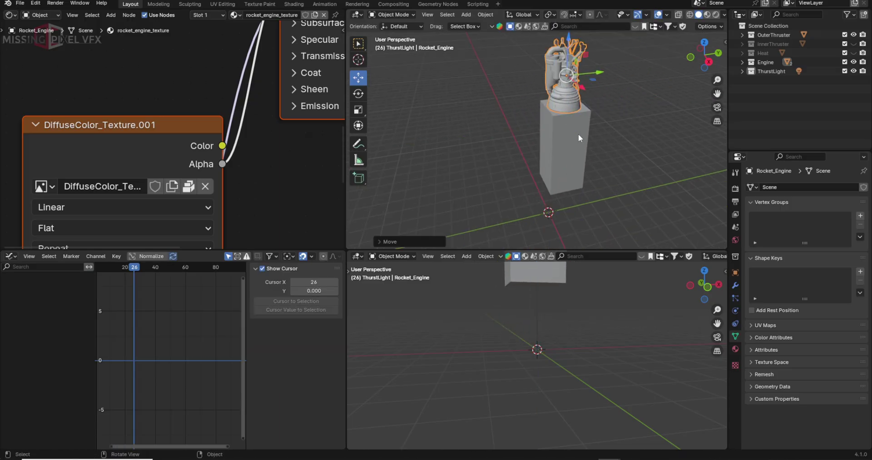
pyautogui.click(554, 118)
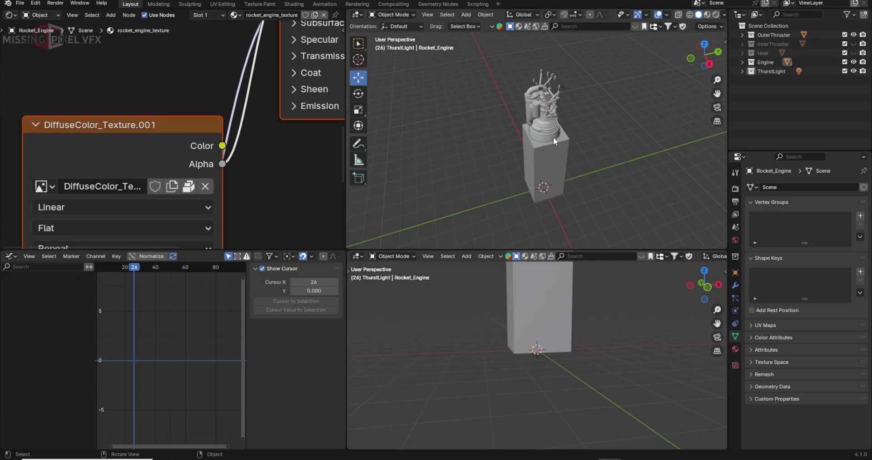
pyautogui.click(552, 123)
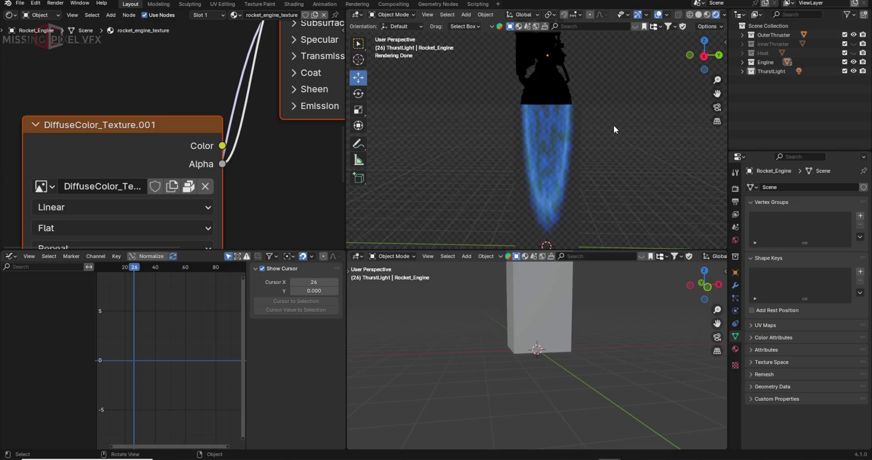
# Create a new collection named mattes in the scene
pyautogui.click(864, 14)
pyautogui.doubleClick(773, 80)
pyautogui.write('matte')
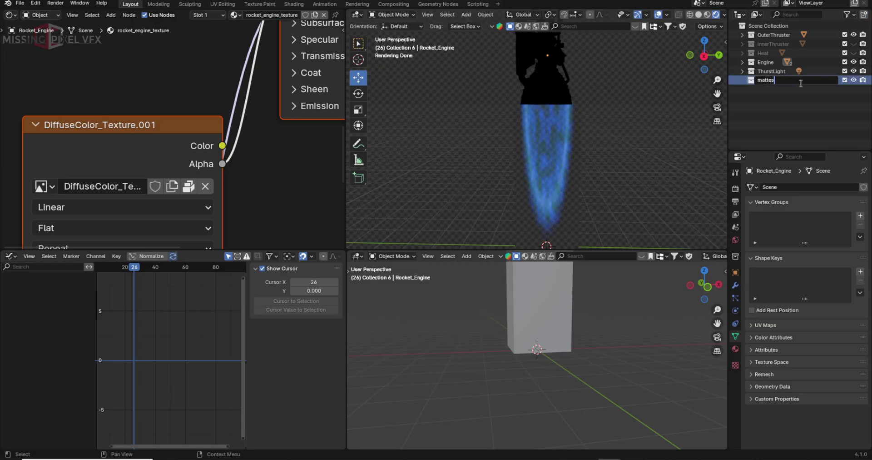
pyautogui.write('s')
pyautogui.press('Return')
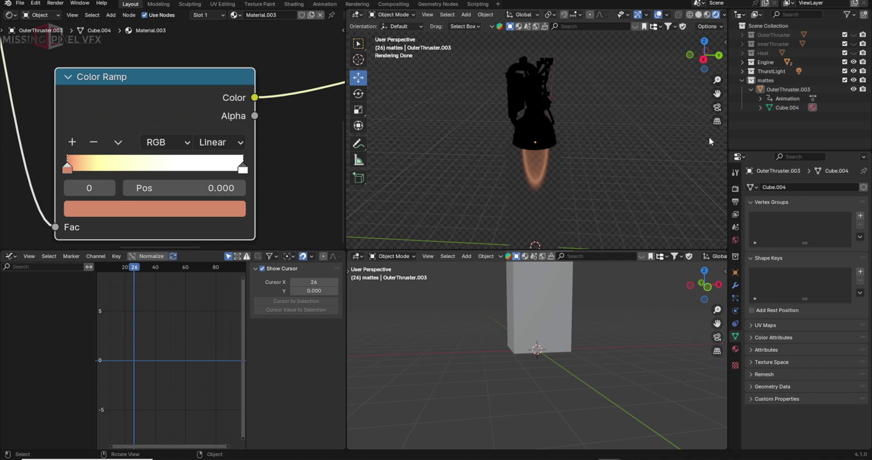
# Delete the Color Ramp and the other nodes feeding the volume shader in the OuterThruster.003 material
pyautogui.click(533, 174)
pyautogui.scroll(-8, 234, 133)
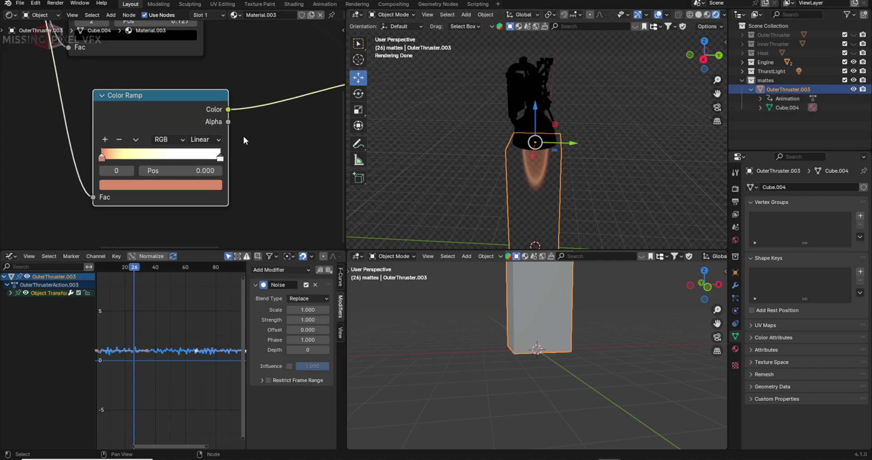
pyautogui.moveTo(89, 77); pyautogui.dragTo(265, 209)
pyautogui.press('x')
pyautogui.press('Home')
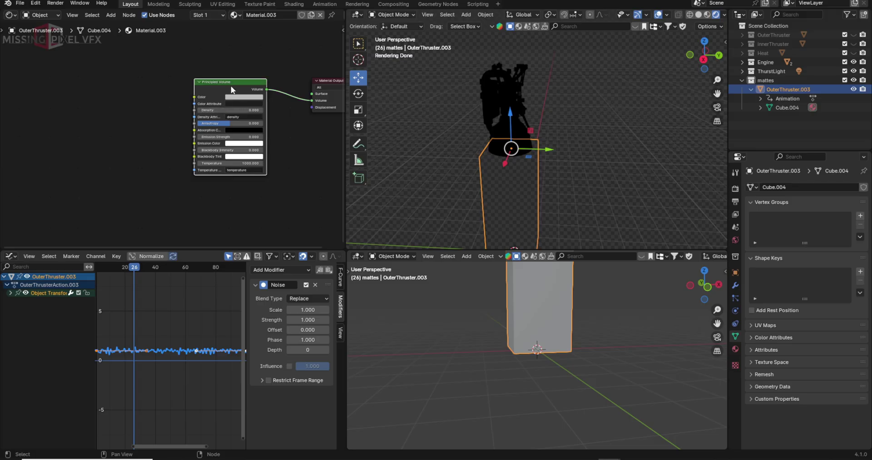
# Replace the Principled Volume with a Principled BSDF connected to the Material Output's Surface input
pyautogui.click(231, 85)
pyautogui.press('x')
pyautogui.hotkey('shift', 'a')
pyautogui.write('pric')
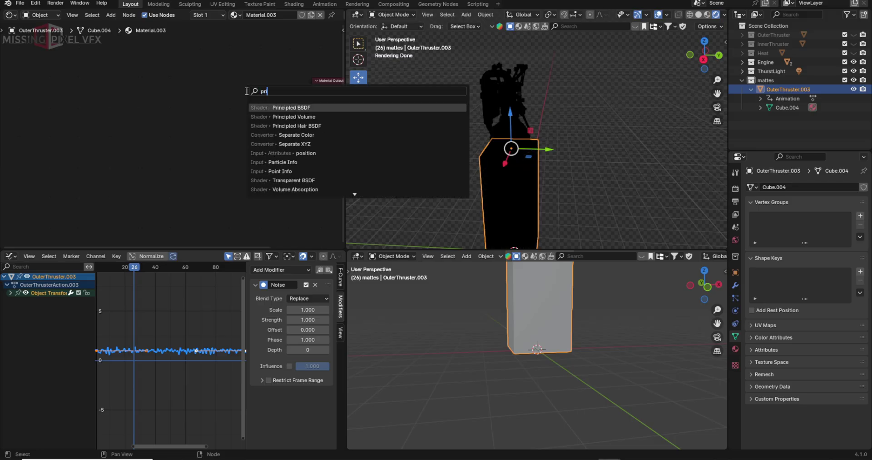
pyautogui.press('Return')
pyautogui.click(195, 69)
pyautogui.moveTo(269, 77); pyautogui.dragTo(307, 93)
# Add a Gradient Texture and connect its Color output to the Principled BSDF's emission Strength
pyautogui.moveTo(274, 115); pyautogui.dragTo(301, 136, button='middle')
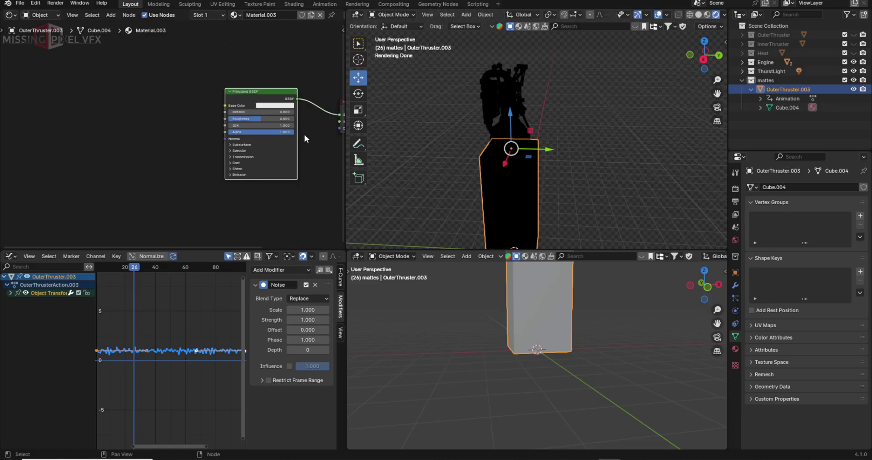
pyautogui.moveTo(252, 158); pyautogui.dragTo(233, 134, button='middle')
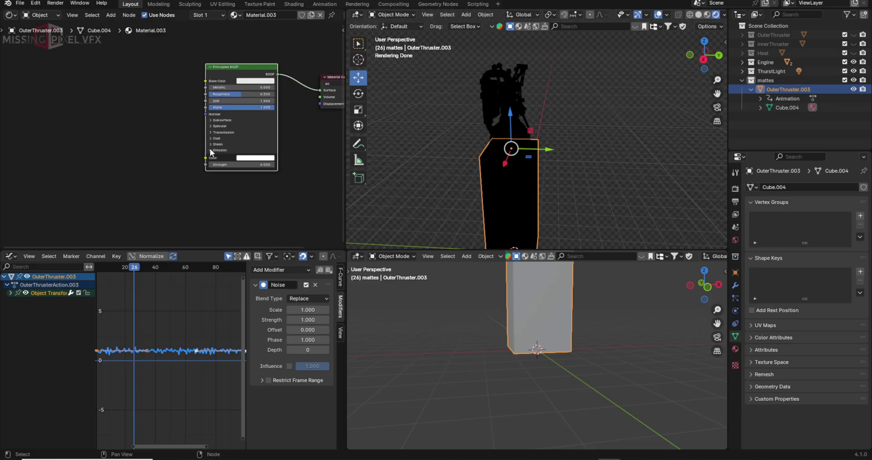
pyautogui.scroll(2, 154, 122)
pyautogui.hotkey('shift', 'a')
pyautogui.write('gra')
pyautogui.click(191, 139)
pyautogui.click(108, 101)
pyautogui.moveTo(165, 113); pyautogui.dragTo(239, 167)
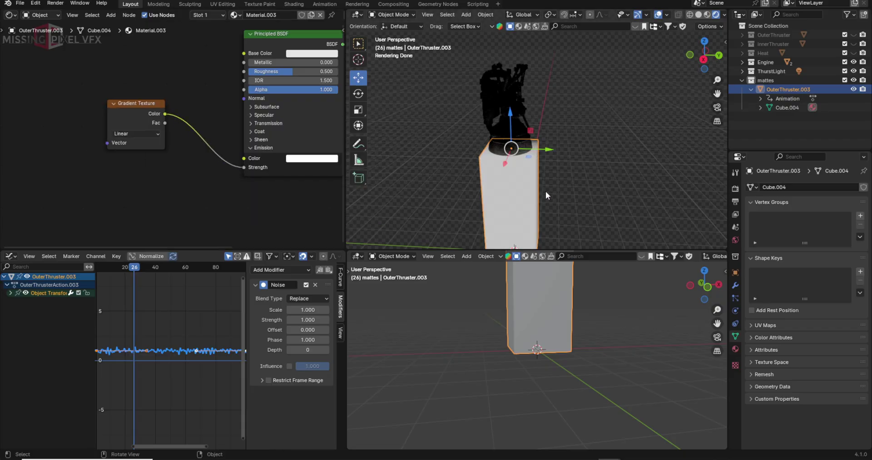
# Add Texture Coordinate and Mapping nodes in front of the Gradient Texture and tidy the node layout
pyautogui.moveTo(543, 178); pyautogui.dragTo(576, 132, button='middle')
pyautogui.click(133, 109)
pyautogui.click(94, 106)
pyautogui.click(117, 106)
pyautogui.hotkey('ctrl', 't')
pyautogui.moveTo(79, 135); pyautogui.dragTo(199, 110, button='middle')
pyautogui.moveTo(62, 75); pyautogui.dragTo(193, 107)
pyautogui.moveTo(178, 96); pyautogui.dragTo(172, 84)
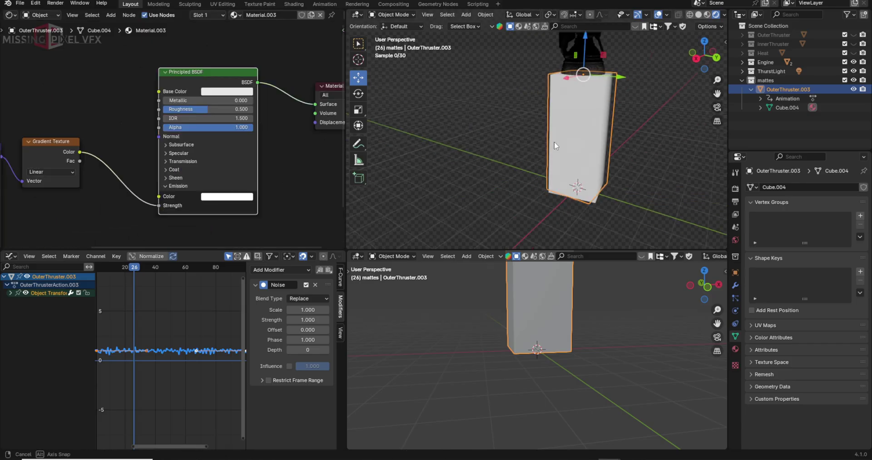
# Set the Mapping node's Y rotation to 90° so the gradient runs along the box's height
pyautogui.moveTo(554, 141); pyautogui.dragTo(591, 102, button='middle')
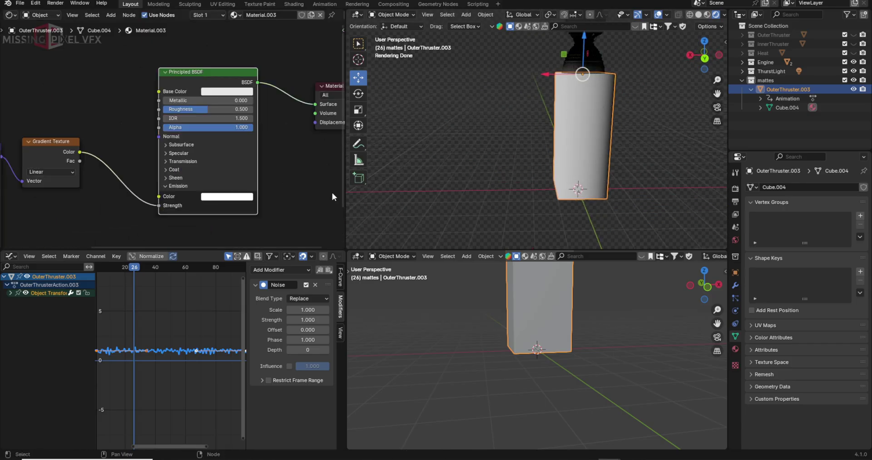
pyautogui.moveTo(163, 163); pyautogui.dragTo(323, 150, button='middle')
pyautogui.moveTo(137, 166); pyautogui.dragTo(143, 132, button='middle')
pyautogui.scroll(1, 143, 132)
pyautogui.moveTo(141, 192); pyautogui.dragTo(168, 192)
pyautogui.click(153, 192)
pyautogui.write('90')
pyautogui.press('Return')
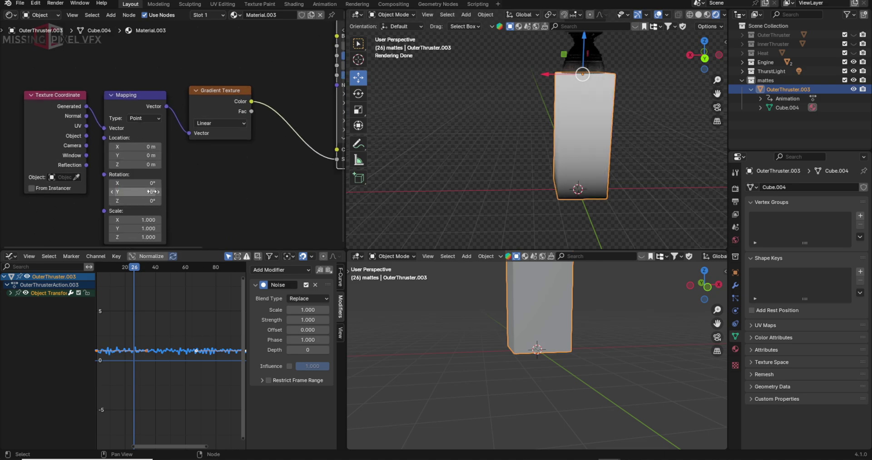
# Insert a Color Ramp between the Gradient Texture and the emission Strength, with the box viewed from the right side
pyautogui.press('KP_3')
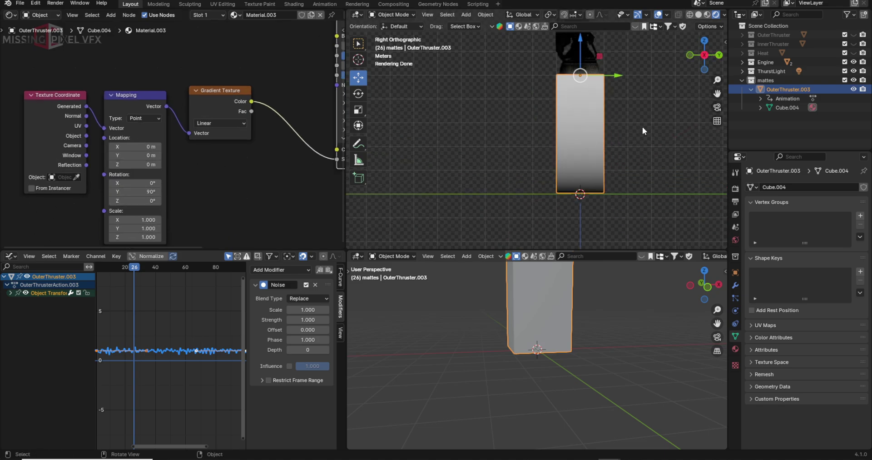
pyautogui.click(630, 138)
pyautogui.keyDown('shift'); pyautogui.moveTo(586, 171); pyautogui.dragTo(593, 181, button='middle'); pyautogui.keyUp('shift')
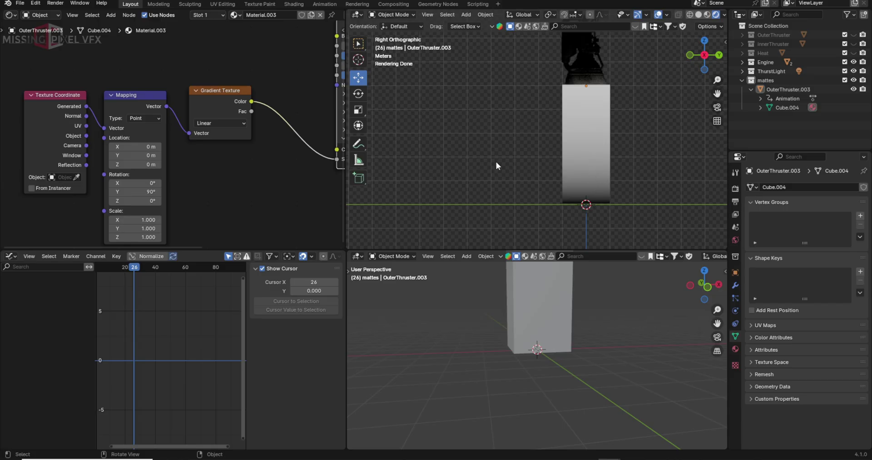
pyautogui.moveTo(270, 176)
pyautogui.mouseDown(button='middle')
pyautogui.moveTo(139, 175)
pyautogui.moveTo(284, 177)
pyautogui.mouseUp(button='middle')
pyautogui.scroll(3, 256, 159)
pyautogui.scroll(-5, 284, 100)
pyautogui.moveTo(268, 81); pyautogui.dragTo(290, 86, button='middle')
pyautogui.scroll(-1, 290, 86)
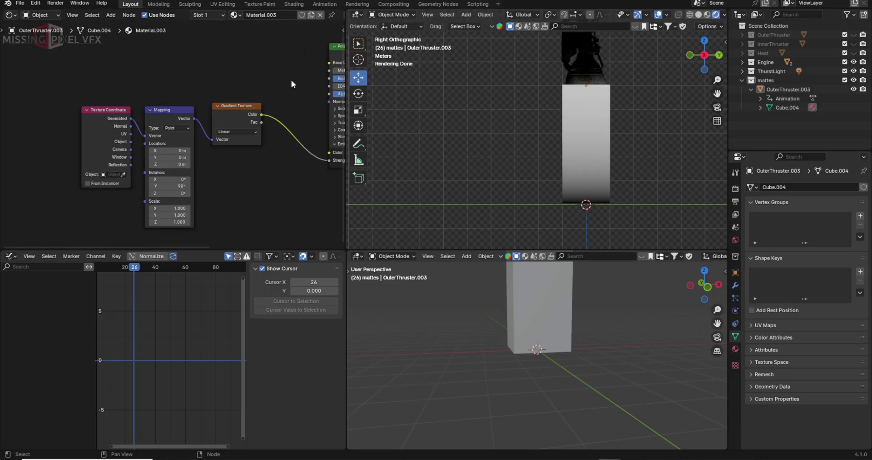
pyautogui.click(181, 125)
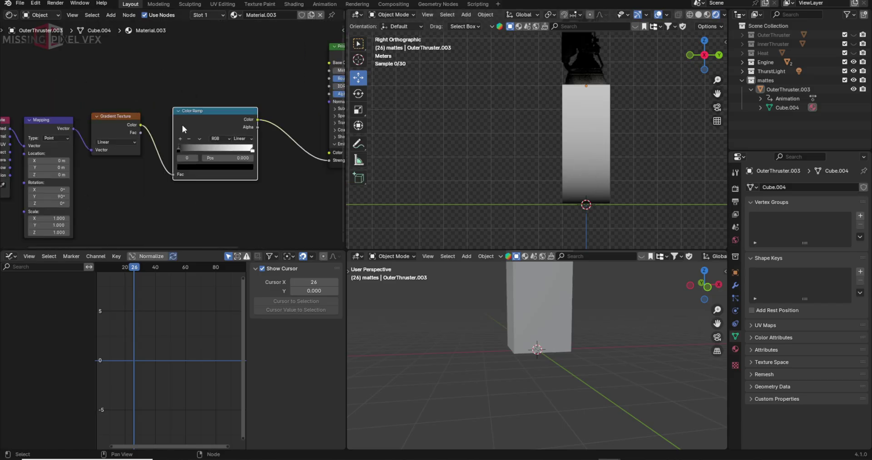
# Try a sharper Color Ramp falloff with the black stop at 0.191, the white stop moved inward and Ease interpolation
pyautogui.moveTo(179, 148); pyautogui.dragTo(193, 148)
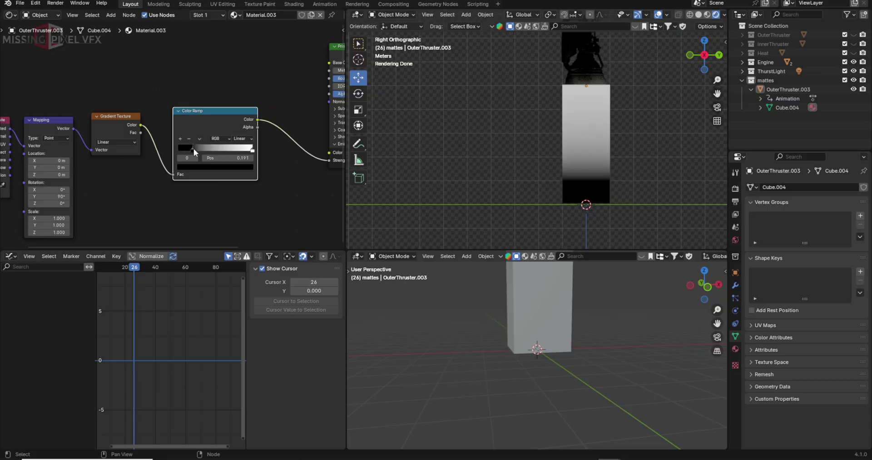
pyautogui.moveTo(248, 150); pyautogui.dragTo(221, 150)
pyautogui.click(241, 138)
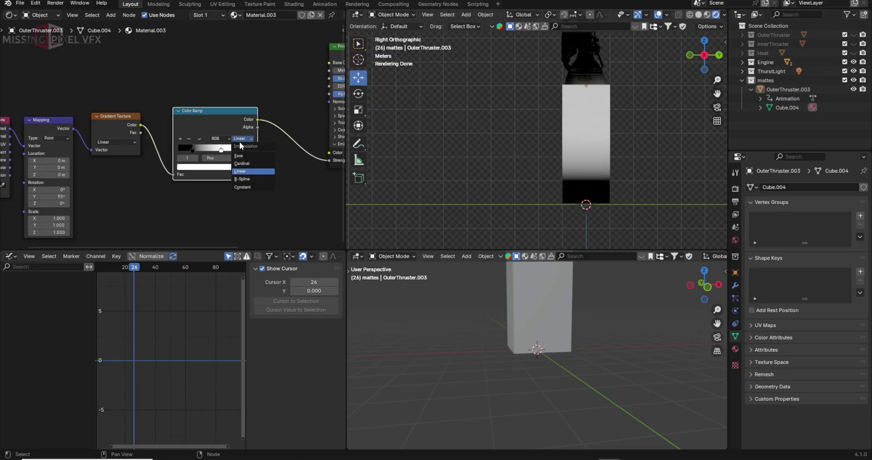
pyautogui.click(270, 156)
pyautogui.click(241, 138)
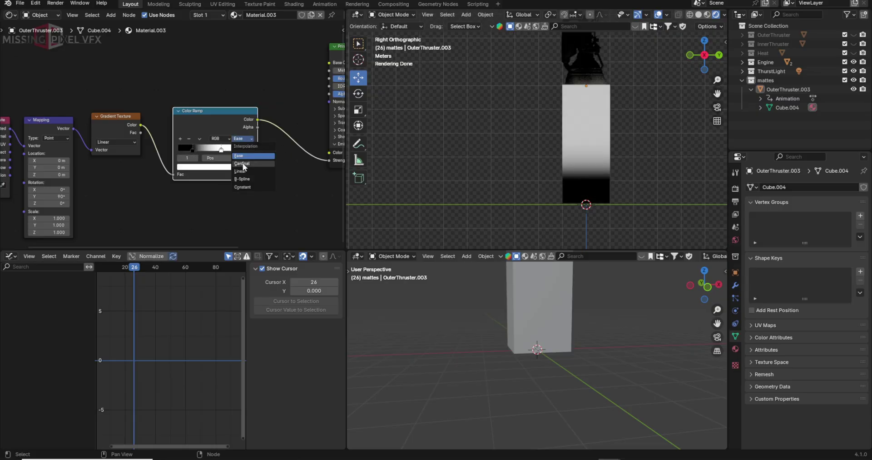
pyautogui.click(243, 153)
pyautogui.click(244, 139)
pyautogui.click(248, 169)
# Move the Color Ramp's white stop outward and add a middle stop at position 0.364 in a darker grey
pyautogui.moveTo(222, 149); pyautogui.dragTo(233, 151)
pyautogui.click(180, 138)
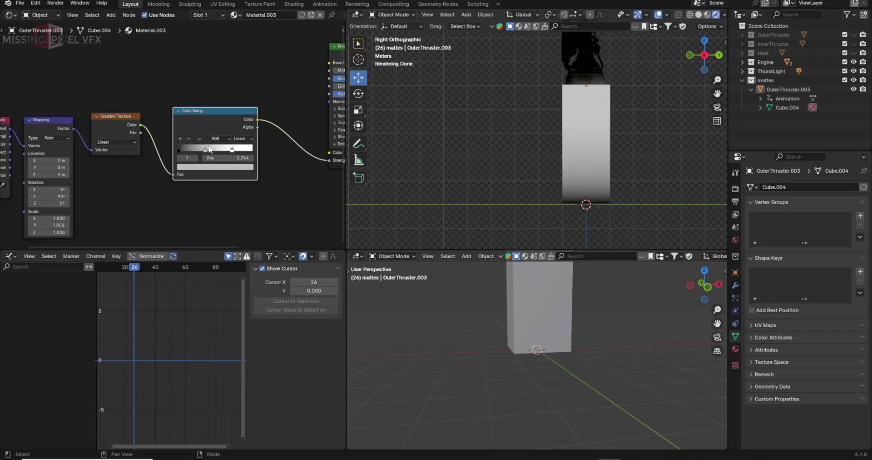
pyautogui.click(214, 167)
pyautogui.click(247, 86)
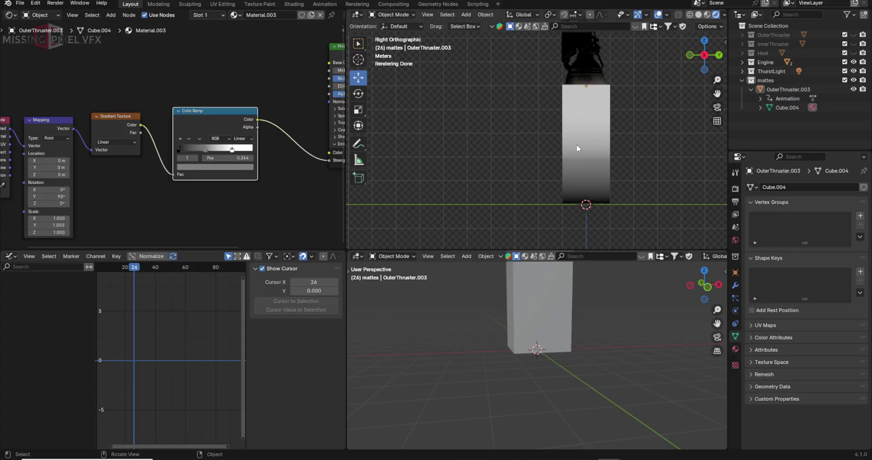
# Parent the gradient matte box to the rocket engine with the Object option
pyautogui.scroll(-3, 578, 146)
pyautogui.keyDown('shift'); pyautogui.moveTo(587, 130); pyautogui.dragTo(587, 163, button='middle'); pyautogui.keyUp('shift')
pyautogui.scroll(4, 586, 180)
pyautogui.click(620, 185)
pyautogui.keyDown('shift'); pyautogui.moveTo(621, 185); pyautogui.dragTo(590, 185, button='middle'); pyautogui.keyUp('shift')
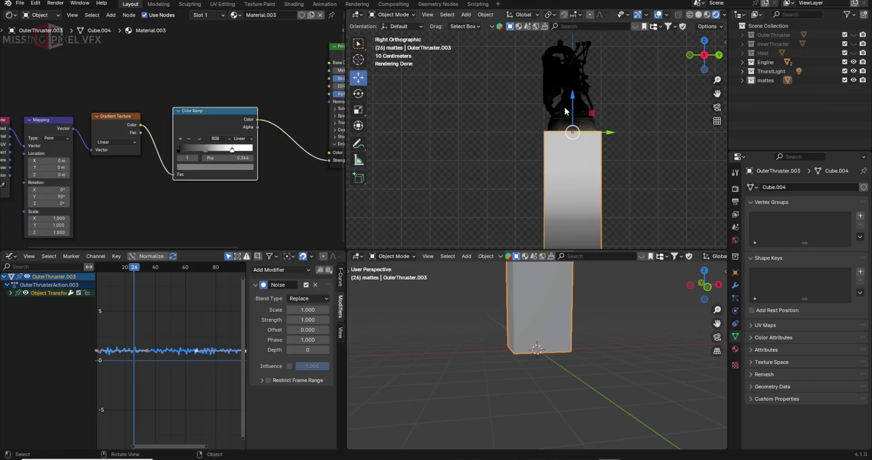
pyautogui.scroll(-1, 562, 146)
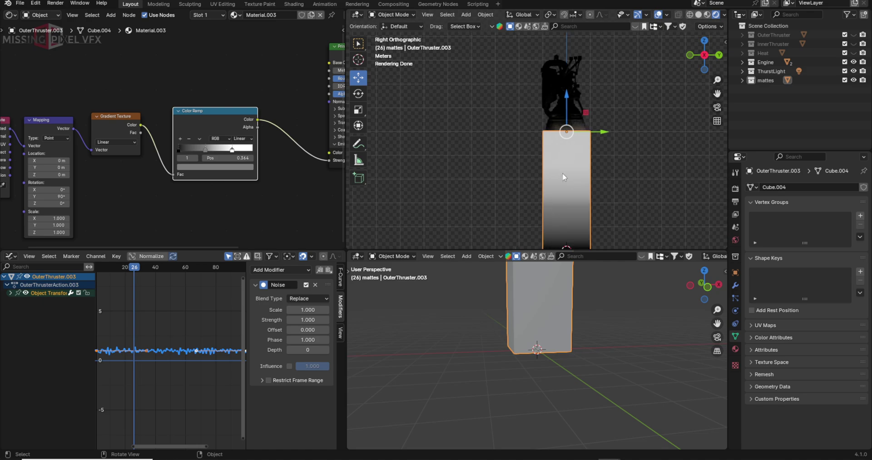
pyautogui.keyDown('shift'); pyautogui.click(557, 114); pyautogui.keyUp('shift')
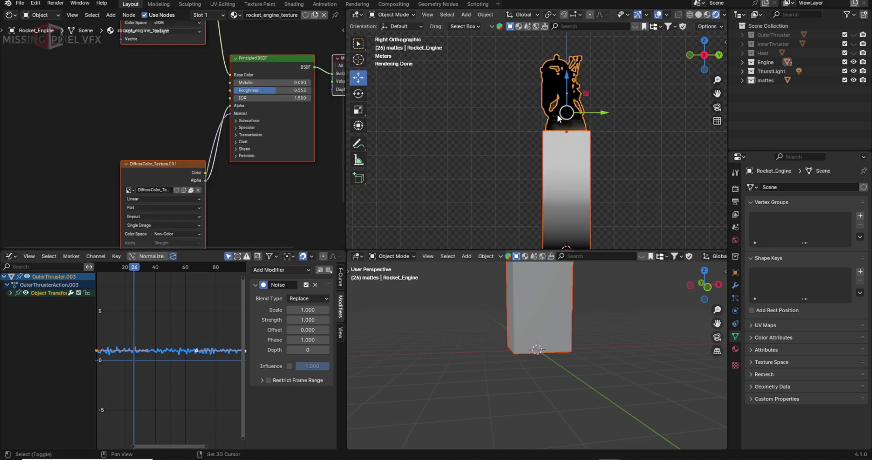
pyautogui.hotkey('ctrl', 'p')
pyautogui.click(557, 114)
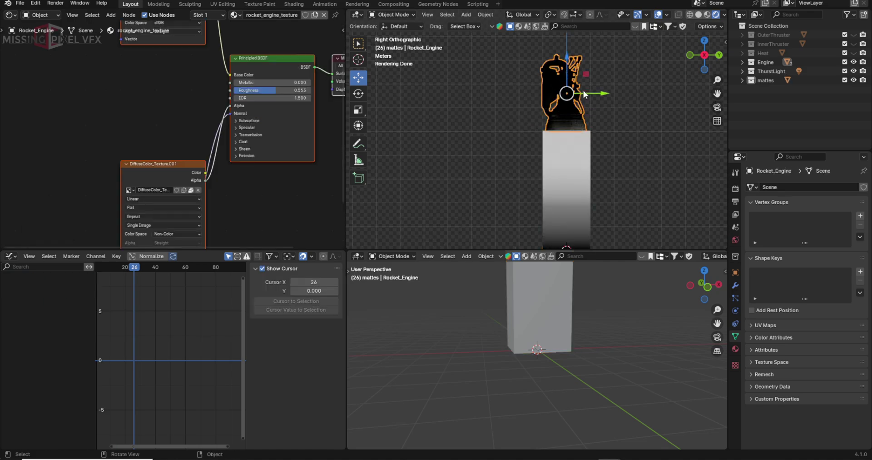
# Try moving the rocket engine to check whether the matte box follows it
pyautogui.press('g')
pyautogui.click(599, 176)
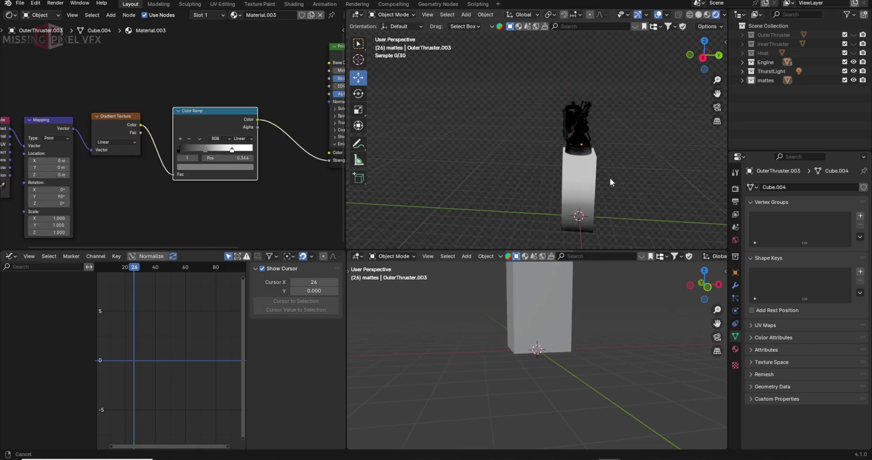
pyautogui.keyDown('shift'); pyautogui.moveTo(610, 178); pyautogui.dragTo(618, 162, button='middle'); pyautogui.keyUp('shift')
# Show the hidden flame collections and slide the matte box and flame box sideways along Y
pyautogui.click(589, 154)
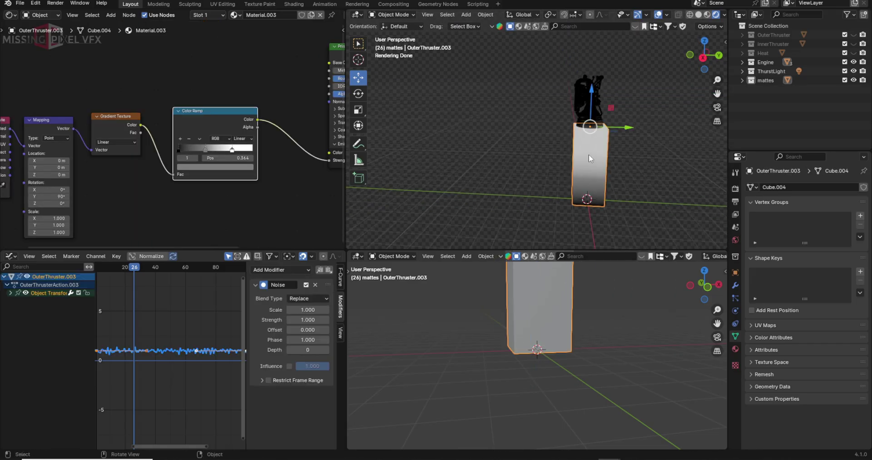
pyautogui.moveTo(628, 129); pyautogui.dragTo(522, 127)
pyautogui.moveTo(853, 36); pyautogui.dragTo(853, 53)
pyautogui.click(594, 146)
pyautogui.moveTo(629, 129); pyautogui.dragTo(550, 142)
pyautogui.click(593, 135)
pyautogui.click(598, 145)
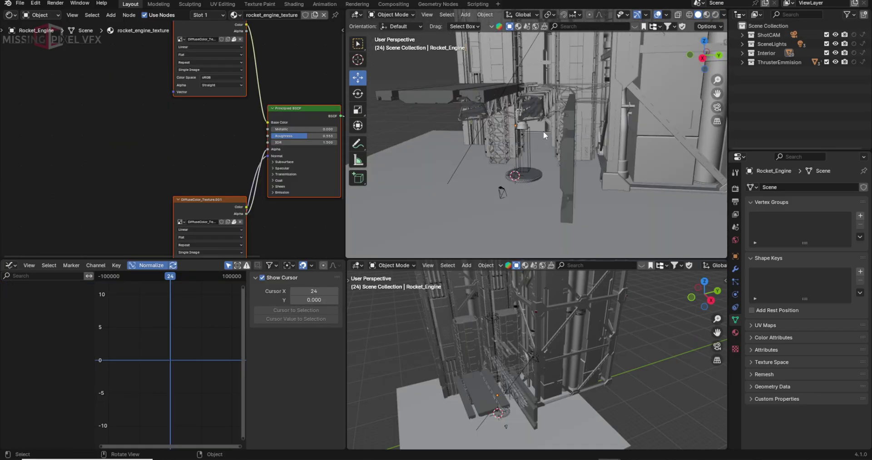
# Look at the full launch scene through the shot camera and open the output settings
pyautogui.moveTo(545, 131); pyautogui.dragTo(598, 140, button='middle')
pyautogui.scroll(4, 633, 154)
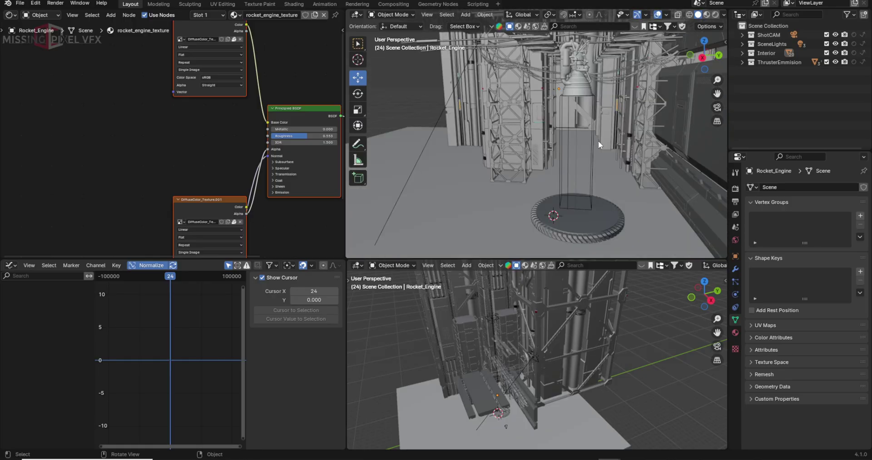
pyautogui.moveTo(570, 135); pyautogui.dragTo(591, 133, button='middle')
pyautogui.press('KP_0')
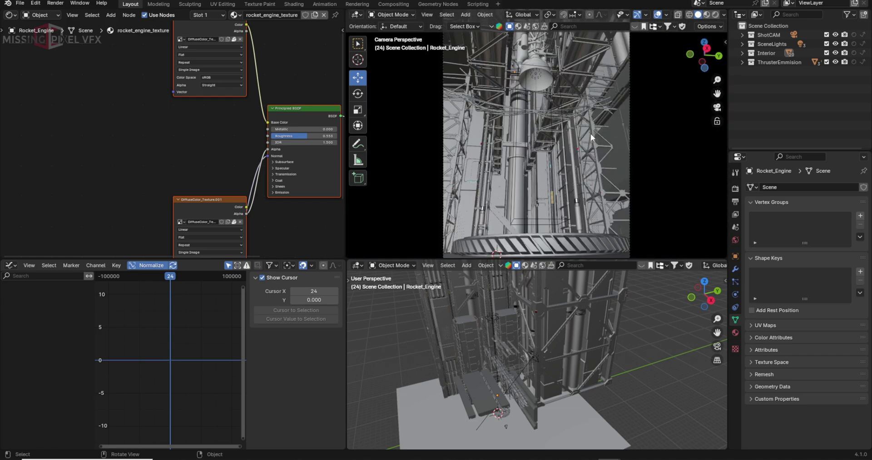
pyautogui.click(735, 201)
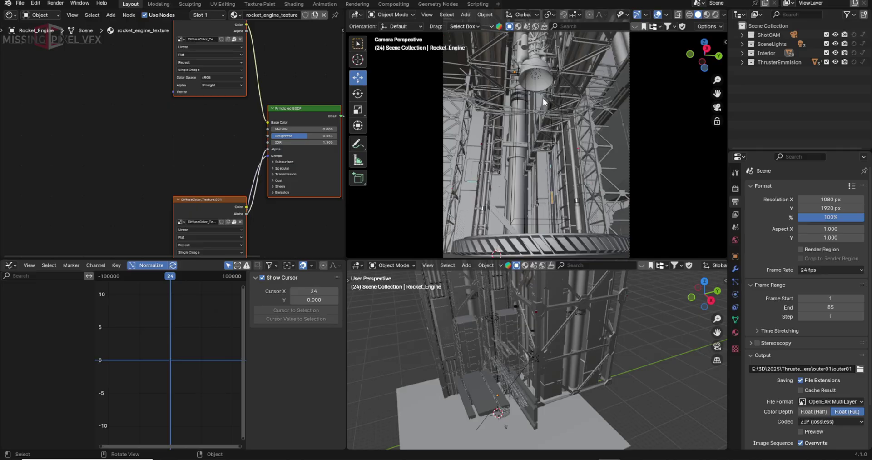
# Play back the shot briefly and preview the camera view in rendered shading
pyautogui.press('space')
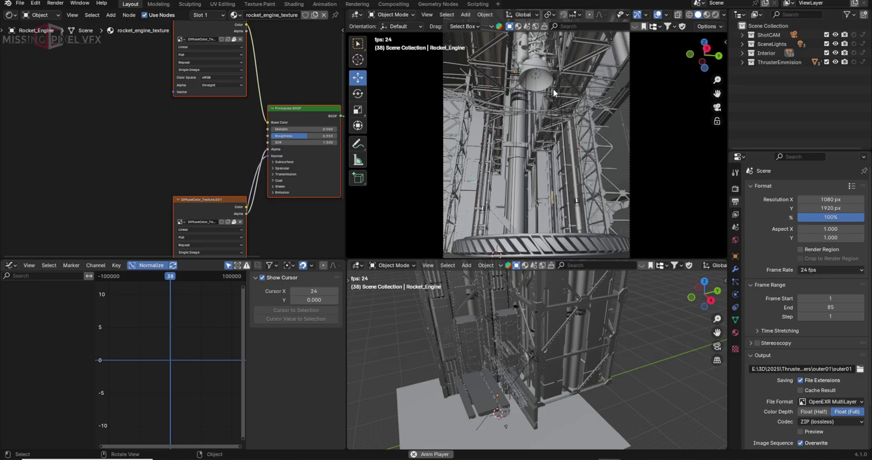
pyautogui.press('space')
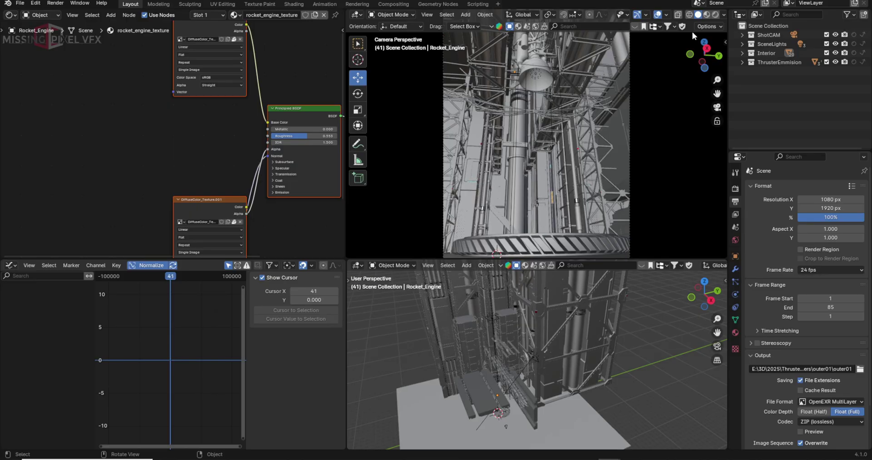
pyautogui.click(715, 14)
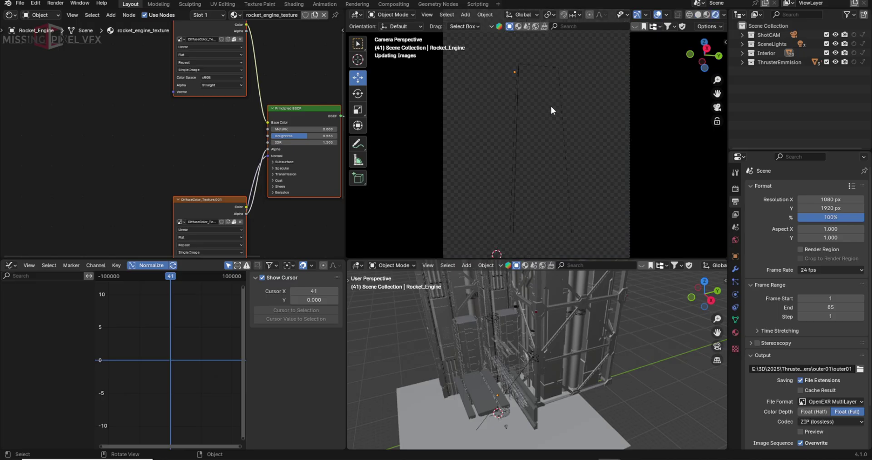
pyautogui.moveTo(541, 139); pyautogui.dragTo(542, 159, button='middle')
pyautogui.press('KP_0')
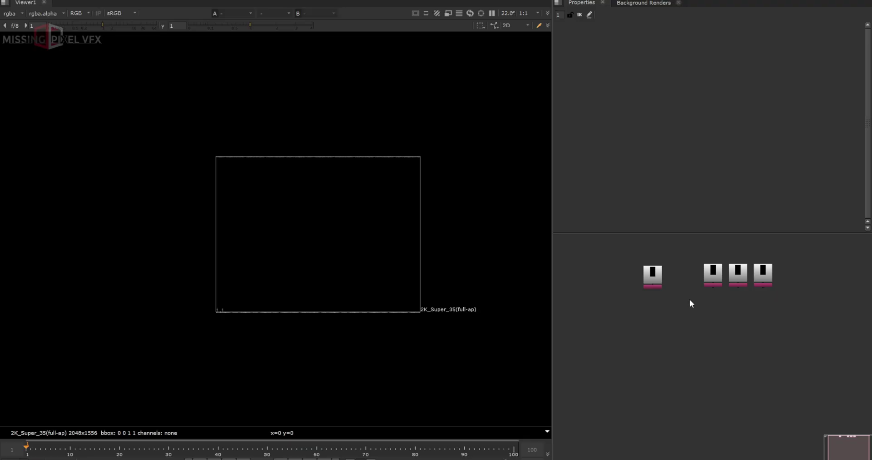
# In Nuke, inspect the engine in the scene render with the viewer gamma raised to 1.76, and reset the gamma
pyautogui.scroll(1, 664, 298)
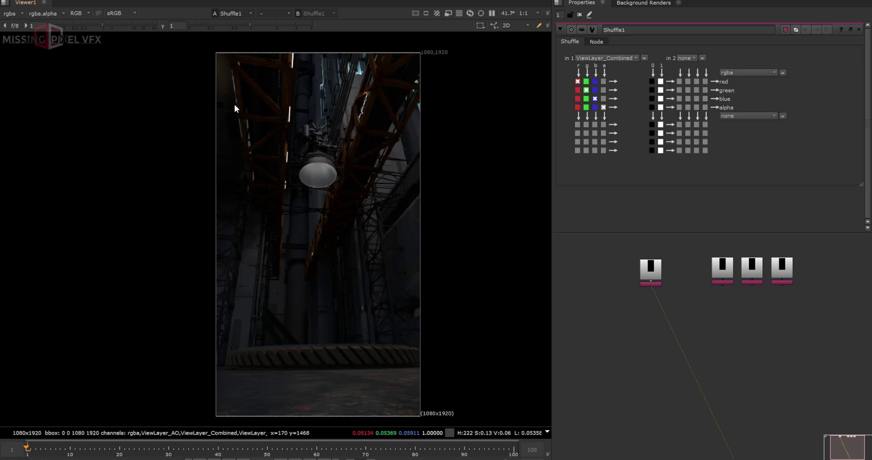
pyautogui.moveTo(251, 24); pyautogui.dragTo(271, 24)
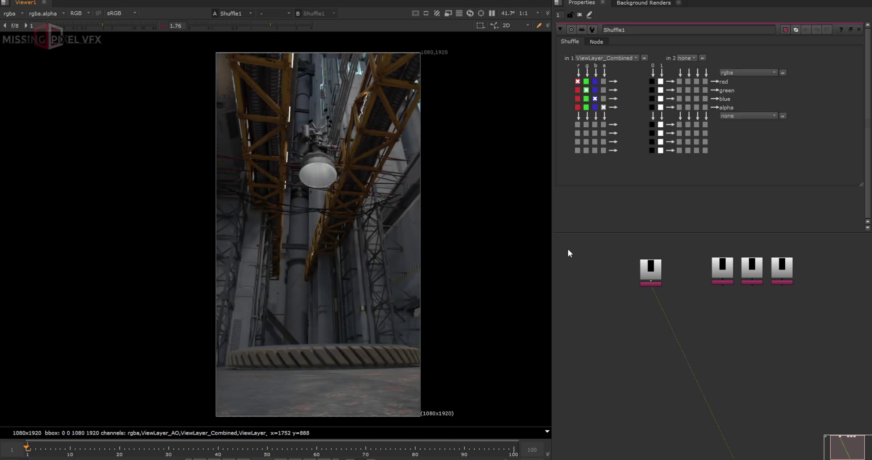
pyautogui.scroll(3, 320, 168)
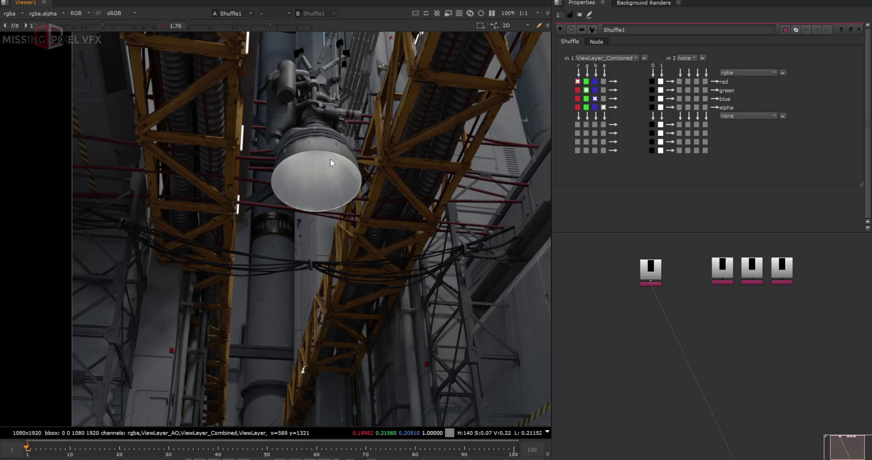
pyautogui.keyDown('ctrl'); pyautogui.click(225, 27); pyautogui.keyUp('ctrl')
pyautogui.scroll(-4, 666, 290)
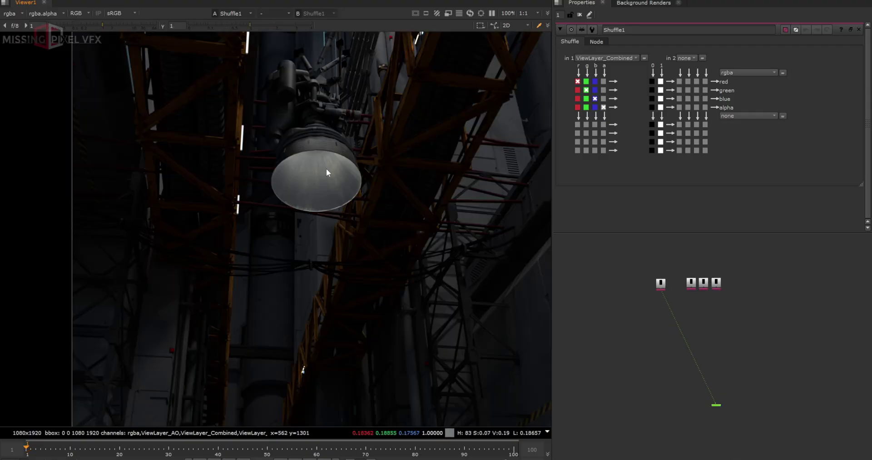
# Pull the HEAT read and its shuffle away from the other thruster passes and inspect the heat flame
pyautogui.scroll(5, 672, 280)
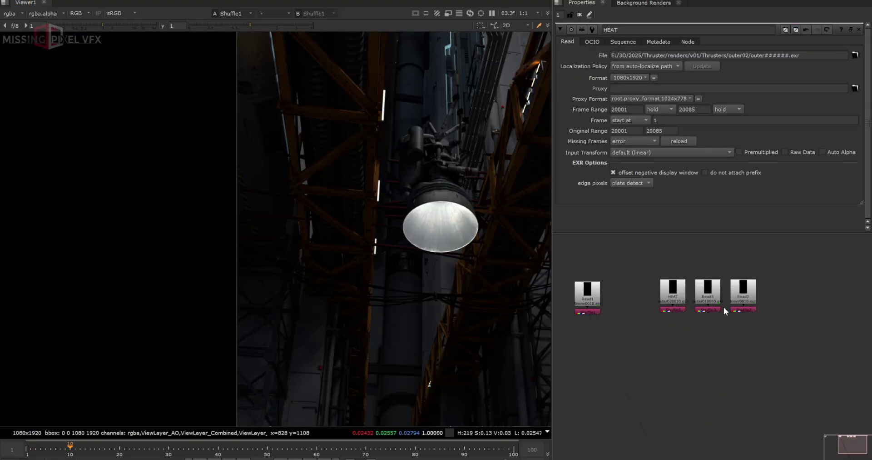
pyautogui.moveTo(642, 271); pyautogui.dragTo(822, 348)
pyautogui.moveTo(775, 335); pyautogui.dragTo(676, 321, button='middle')
pyautogui.scroll(-1, 620, 326)
pyautogui.click(695, 313)
pyautogui.moveTo(614, 288); pyautogui.dragTo(678, 335)
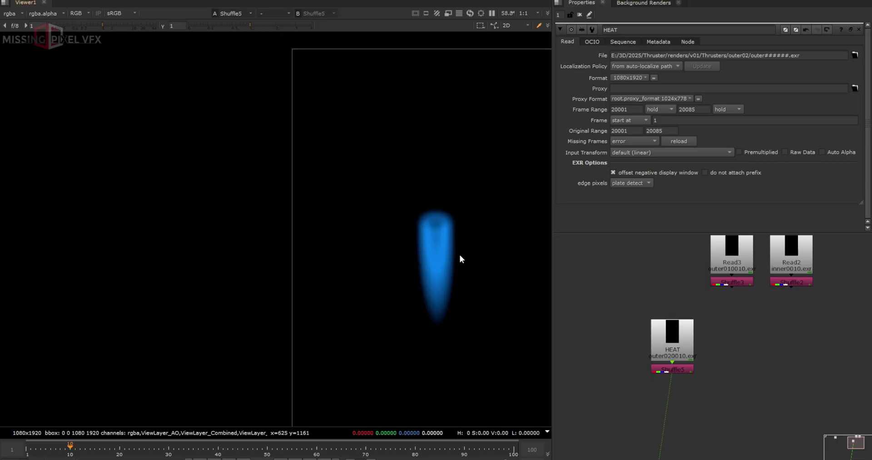
pyautogui.moveTo(681, 300); pyautogui.dragTo(509, 340, button='middle')
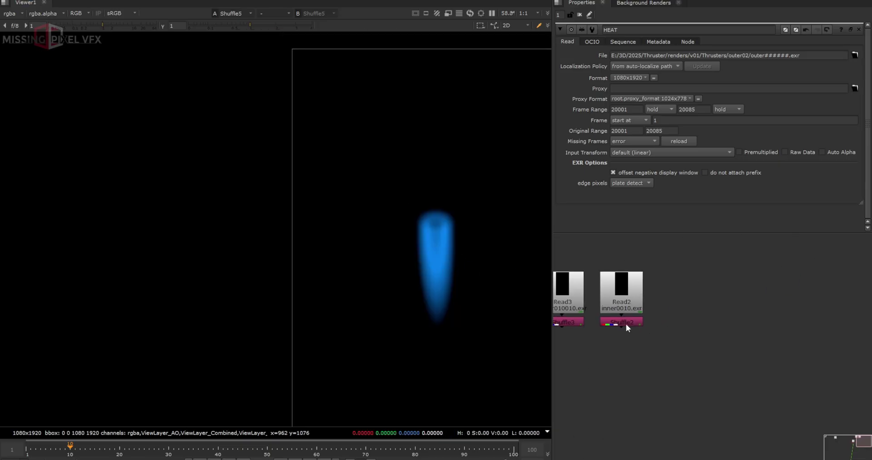
# View the inner flame pass through Shuffle2 and examine its shape up close
pyautogui.moveTo(626, 324); pyautogui.dragTo(727, 311, button='middle')
pyautogui.click(717, 309)
pyautogui.press('1')
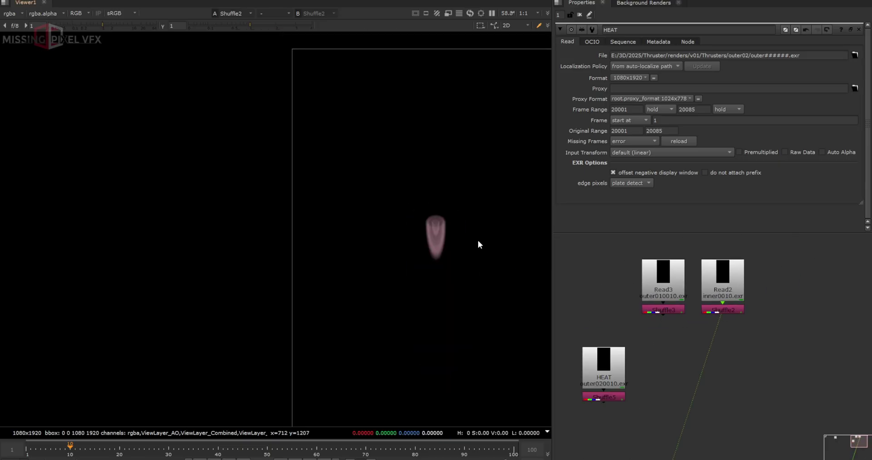
pyautogui.scroll(8, 426, 212)
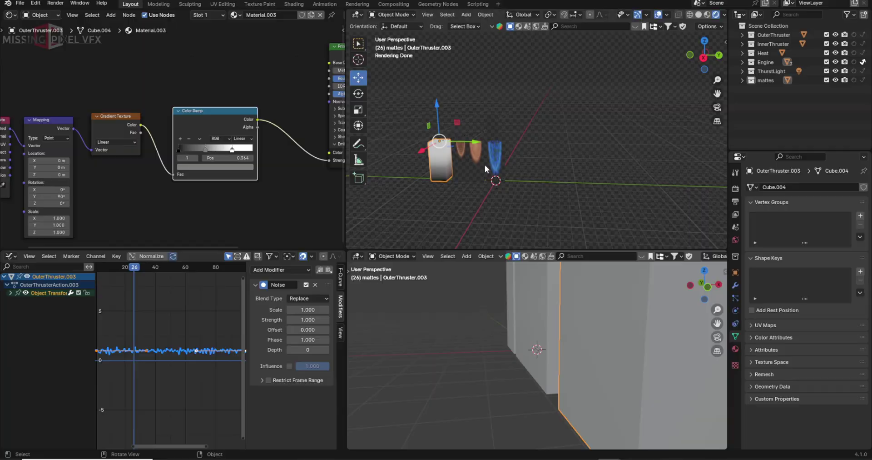
# In Blender, set the inner flame's emission-strength Color Ramp end stop to 0.414 and add a dark grey stop at 0.208
pyautogui.scroll(3, 484, 165)
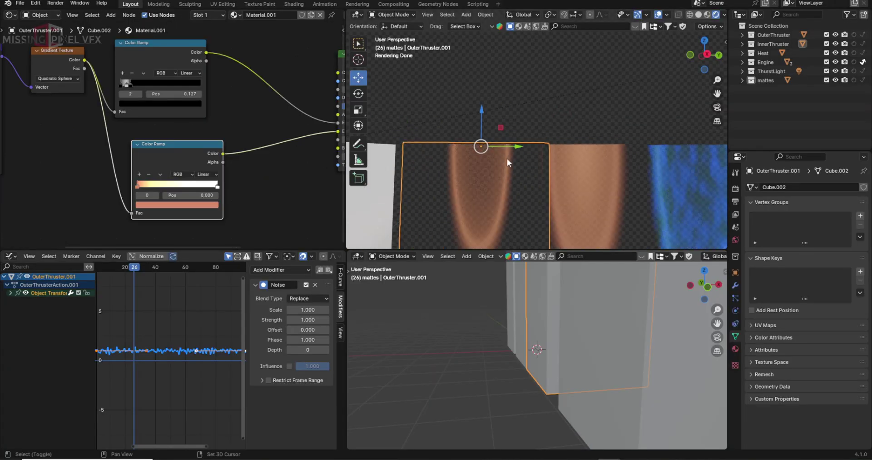
pyautogui.scroll(2, 494, 124)
pyautogui.scroll(4, 214, 113)
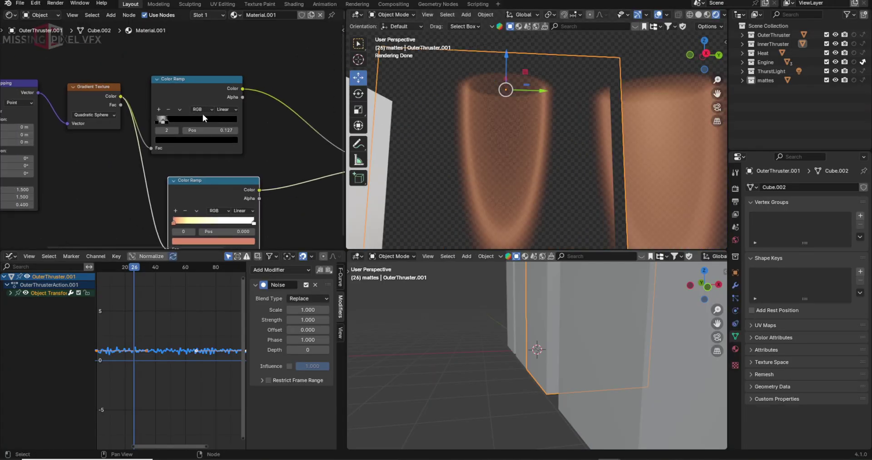
pyautogui.moveTo(285, 119); pyautogui.dragTo(136, 94, button='middle')
pyautogui.scroll(-8, 135, 94)
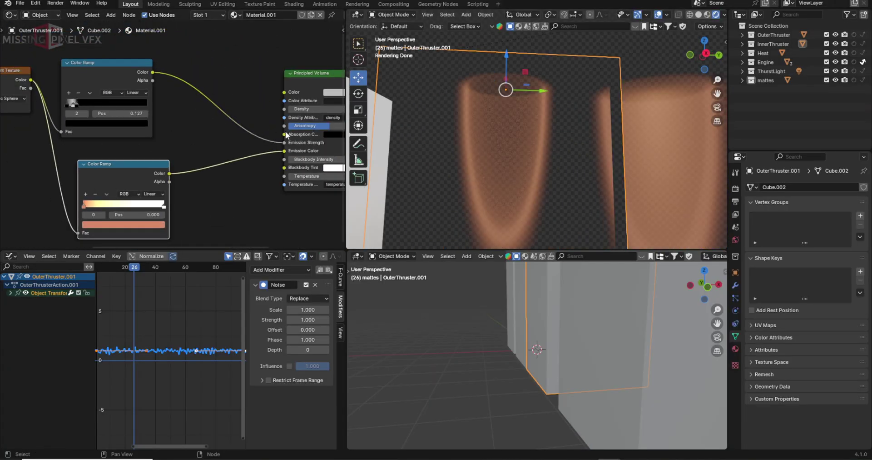
pyautogui.scroll(4, 91, 79)
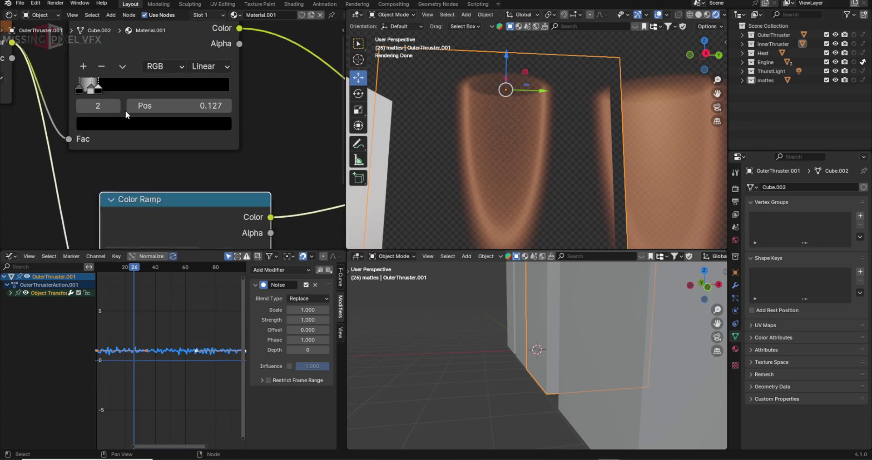
pyautogui.moveTo(82, 80)
pyautogui.mouseDown()
pyautogui.moveTo(135, 77)
pyautogui.moveTo(94, 75)
pyautogui.mouseUp()
pyautogui.click(60, 48)
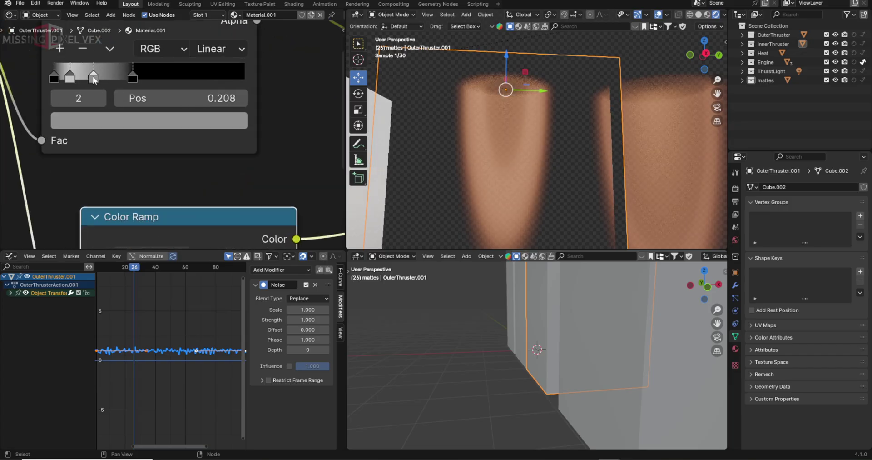
pyautogui.click(143, 129)
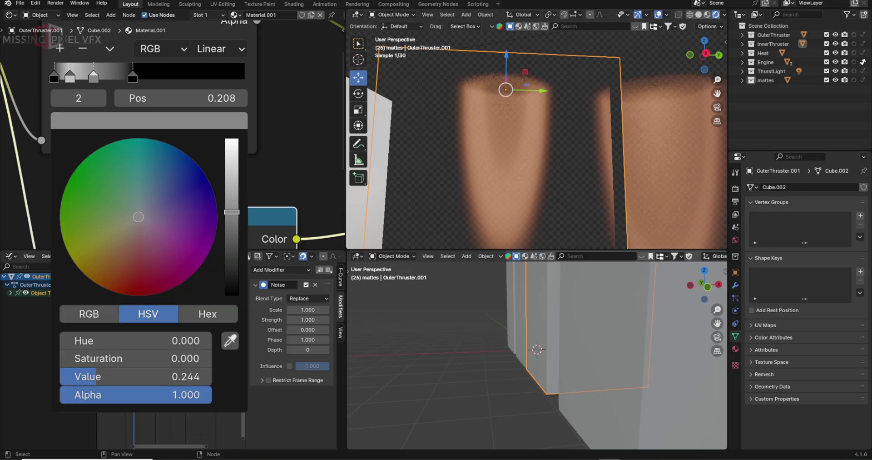
pyautogui.scroll(-5, 135, 119)
# Add another stop between the ramp's dark grey stop and end stop, and brighten it to near white
pyautogui.click(61, 49)
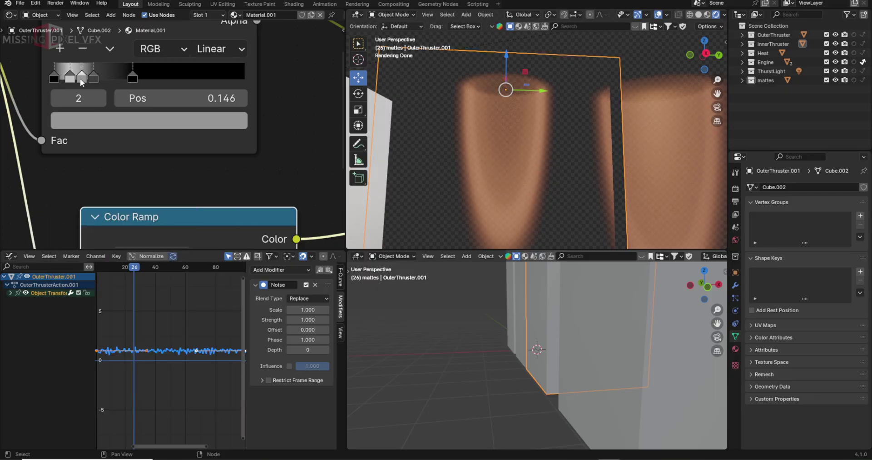
pyautogui.moveTo(81, 77); pyautogui.dragTo(113, 78)
pyautogui.click(161, 124)
pyautogui.moveTo(231, 201); pyautogui.dragTo(231, 163)
pyautogui.scroll(-2, 623, 131)
pyautogui.moveTo(526, 128); pyautogui.dragTo(524, 145, button='middle')
# Lighten the ramp's black end stop at 0.414 to a light grey
pyautogui.click(132, 78)
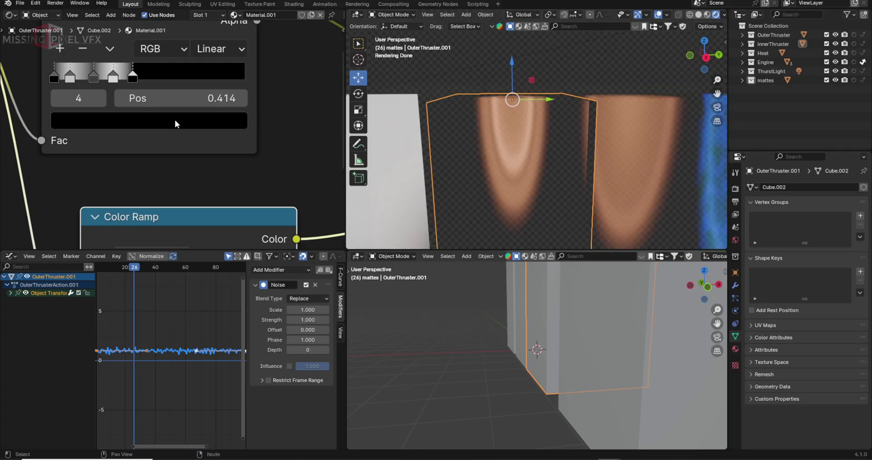
pyautogui.click(175, 119)
pyautogui.scroll(2, 231, 174)
pyautogui.moveTo(231, 199); pyautogui.dragTo(231, 196)
pyautogui.scroll(-2, 592, 71)
pyautogui.click(593, 71)
pyautogui.moveTo(555, 122); pyautogui.dragTo(509, 130, button='middle')
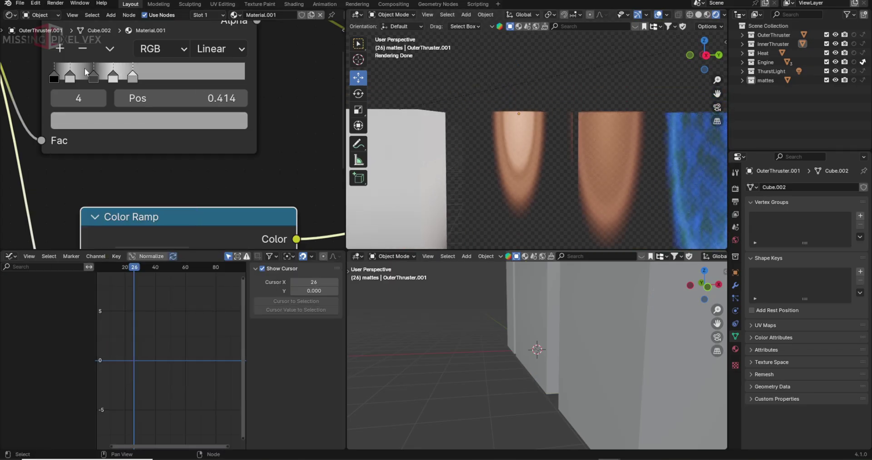
# Fine-tune the ramp's two outermost stops, shifting the end stop slightly outward
pyautogui.moveTo(133, 77)
pyautogui.mouseDown()
pyautogui.moveTo(100, 77)
pyautogui.moveTo(142, 79)
pyautogui.mouseUp()
pyautogui.moveTo(119, 78)
pyautogui.mouseDown()
pyautogui.moveTo(135, 78)
pyautogui.moveTo(118, 77)
pyautogui.mouseUp()
pyautogui.moveTo(498, 160); pyautogui.dragTo(547, 141, button='middle')
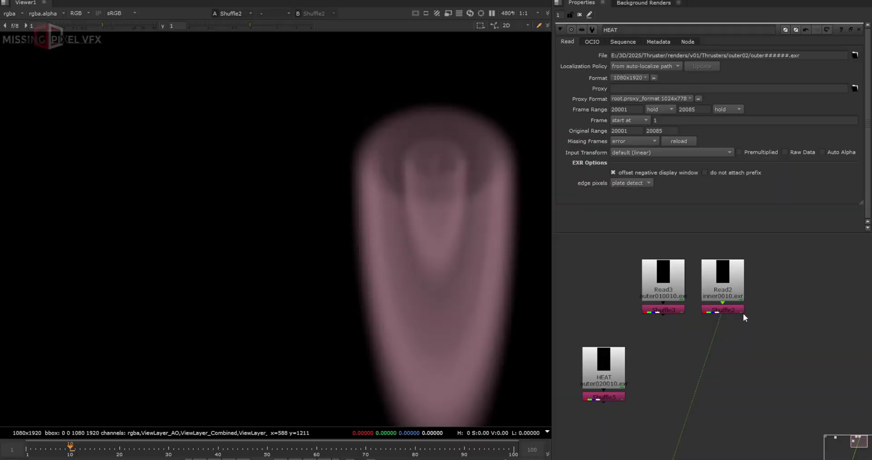
# In Nuke, move the three thruster read and shuffle pairs together to the other side of the scene read
pyautogui.scroll(-3, 743, 313)
pyautogui.scroll(-3, 423, 202)
pyautogui.moveTo(437, 236); pyautogui.dragTo(348, 195, button='middle')
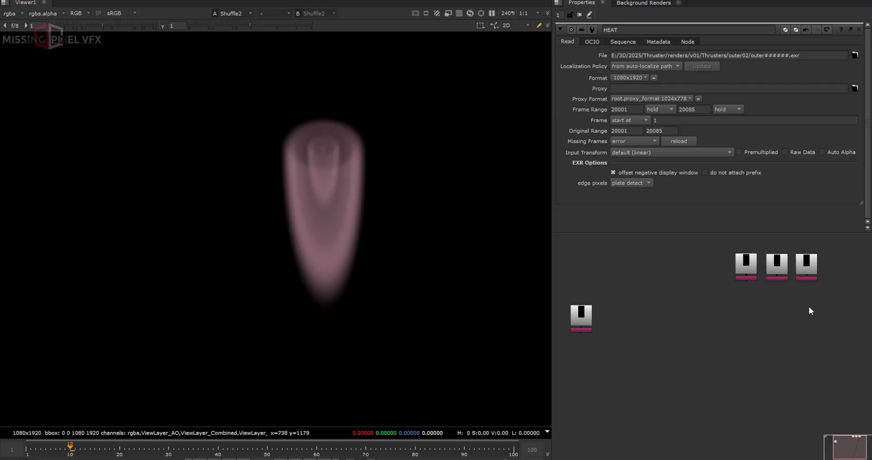
pyautogui.moveTo(843, 301); pyautogui.dragTo(725, 241)
pyautogui.scroll(-3, 752, 273)
pyautogui.moveTo(749, 274); pyautogui.dragTo(627, 366)
pyautogui.moveTo(628, 365); pyautogui.dragTo(826, 291, button='middle')
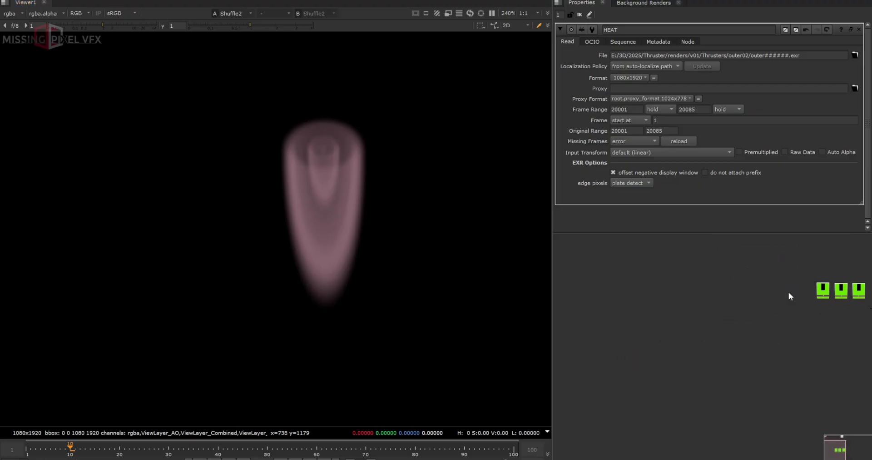
pyautogui.moveTo(825, 291); pyautogui.dragTo(634, 300)
pyautogui.click(815, 299)
# Add a Merge node that combines the inner flame pass as A with the scene render as B
pyautogui.moveTo(727, 284); pyautogui.dragTo(729, 282)
pyautogui.scroll(2, 729, 282)
pyautogui.click(729, 282)
pyautogui.scroll(-4, 729, 282)
pyautogui.moveTo(729, 282); pyautogui.dragTo(683, 317, button='middle')
pyautogui.scroll(3, 683, 317)
pyautogui.press('m')
pyautogui.moveTo(677, 300); pyautogui.dragTo(808, 302)
pyautogui.scroll(3, 787, 316)
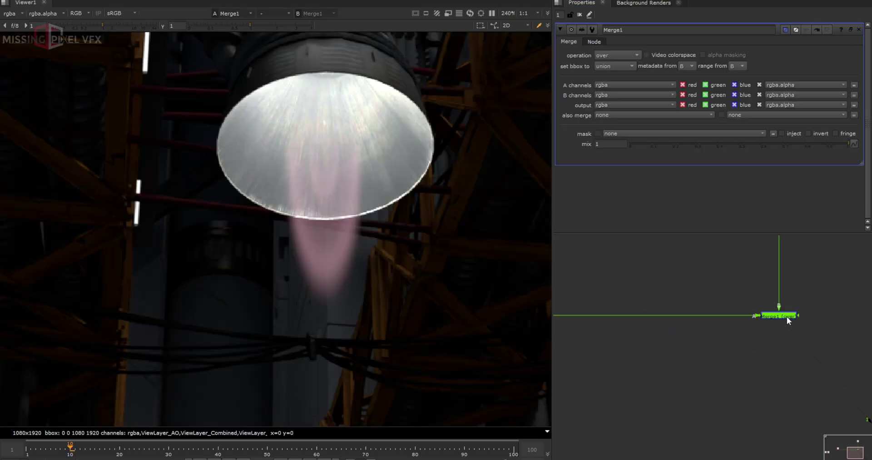
# Change the merge's blend operation, lower the merge node and route the inner flame into it through a dot
pyautogui.click(626, 55)
pyautogui.click(629, 220)
pyautogui.scroll(-4, 761, 319)
pyautogui.moveTo(766, 318); pyautogui.dragTo(766, 363)
pyautogui.scroll(2, 692, 340)
pyautogui.keyDown('ctrl'); pyautogui.moveTo(739, 329); pyautogui.dragTo(667, 388); pyautogui.keyUp('ctrl')
# Add a Grade node to the inner flame with whitepoint 0.32 and gamma 0.83
pyautogui.press('g')
pyautogui.click(714, 72)
pyautogui.moveTo(714, 72); pyautogui.dragTo(692, 73)
pyautogui.click(720, 123)
# Tint the inner flame orange with gain values red 1.24, green 1.1 and blue 0.57, and set whitepoint to 0.31
pyautogui.click(844, 94)
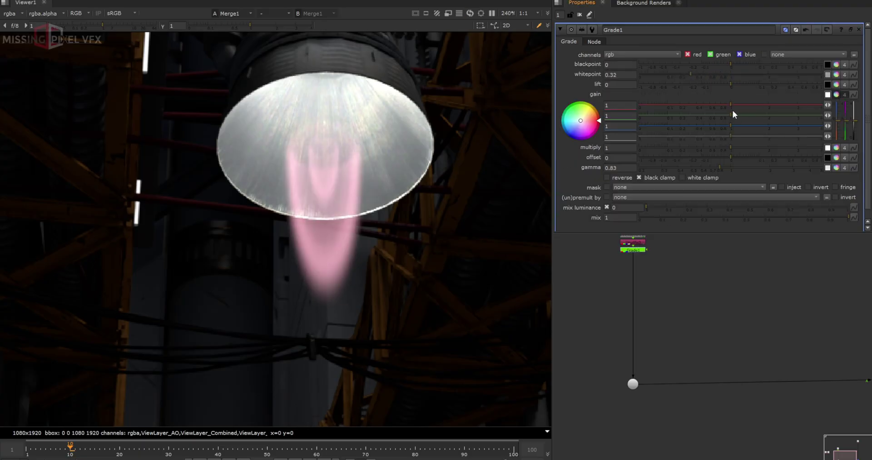
pyautogui.moveTo(731, 125)
pyautogui.mouseDown()
pyautogui.moveTo(709, 126)
pyautogui.moveTo(741, 105)
pyautogui.mouseUp()
pyautogui.click(734, 116)
pyautogui.click(690, 74)
pyautogui.moveTo(291, 61); pyautogui.dragTo(256, 77, button='middle')
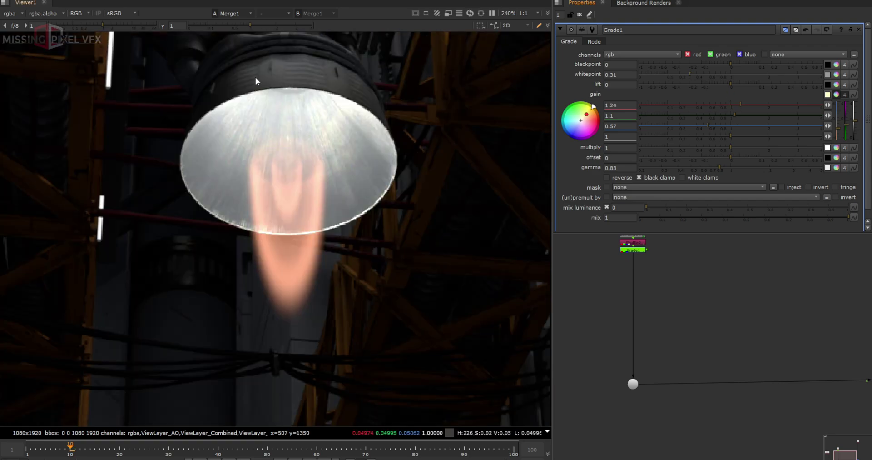
pyautogui.moveTo(282, 103); pyautogui.dragTo(299, 154, button='middle')
pyautogui.scroll(1, 299, 154)
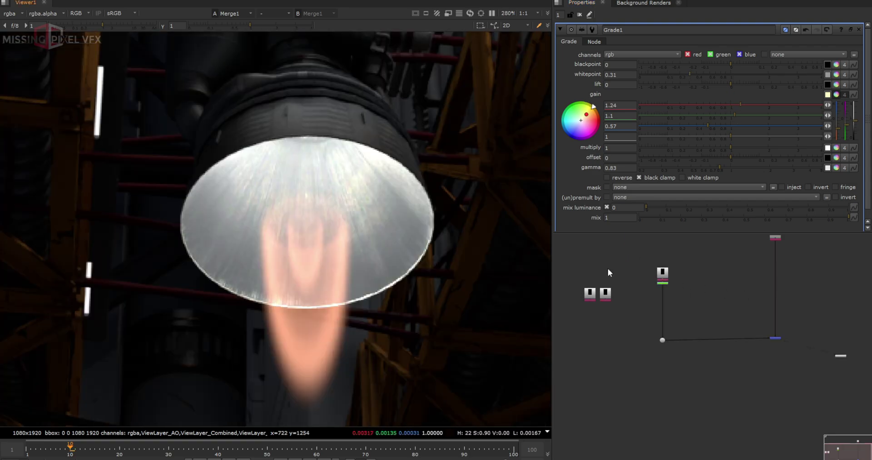
# Add a Grade node after the scene render's shuffle and tint the nozzle interior warm orange through its gain
pyautogui.scroll(5, 702, 309)
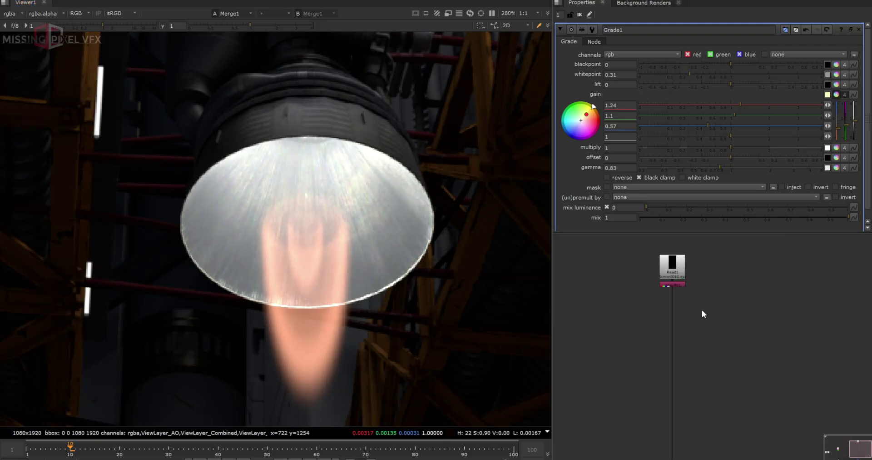
pyautogui.click(680, 275)
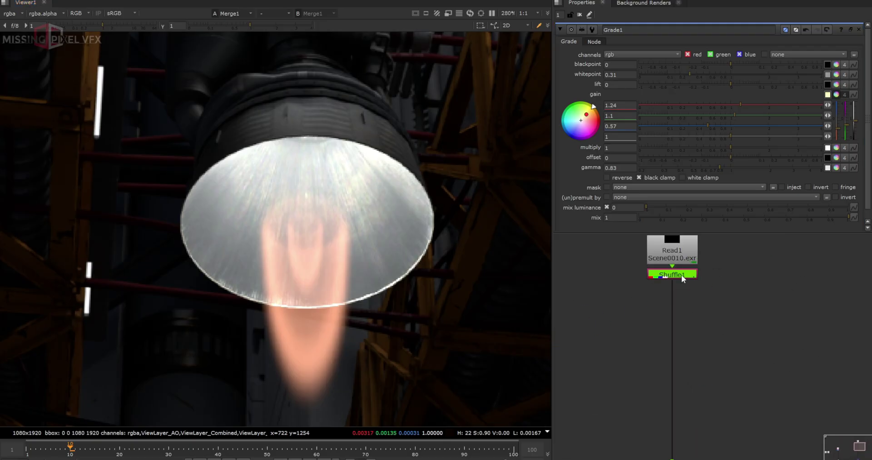
pyautogui.press('g')
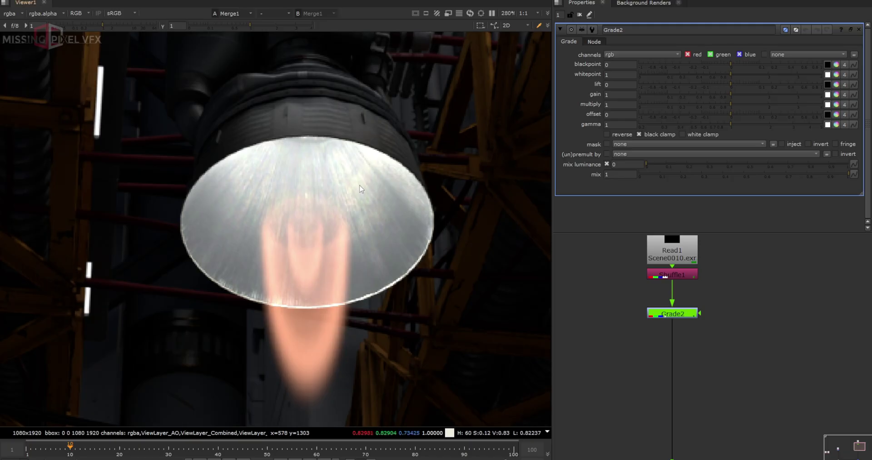
pyautogui.click(836, 95)
pyautogui.moveTo(732, 105); pyautogui.dragTo(718, 125)
pyautogui.moveTo(732, 74); pyautogui.dragTo(736, 74)
# Mask the scene grade with a new Roto node whose ellipse covers the nozzle's interior, and set the node neatly beside it
pyautogui.click(773, 307)
pyautogui.press('o')
pyautogui.moveTo(700, 312); pyautogui.dragTo(763, 310)
pyautogui.click(9, 81)
pyautogui.click(28, 109)
pyautogui.moveTo(173, 141); pyautogui.dragTo(437, 305)
pyautogui.moveTo(229, 245); pyautogui.dragTo(229, 248)
pyautogui.click(447, 230)
pyautogui.moveTo(438, 226); pyautogui.dragTo(434, 224)
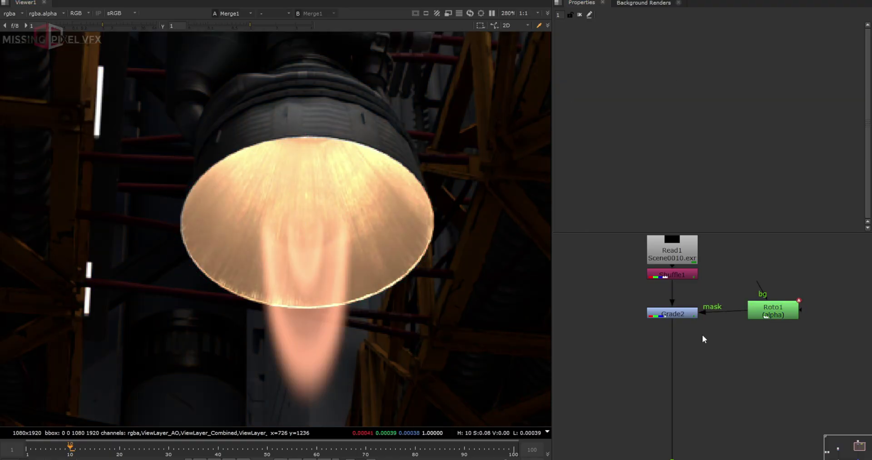
pyautogui.moveTo(777, 313); pyautogui.dragTo(811, 293)
pyautogui.click(766, 336)
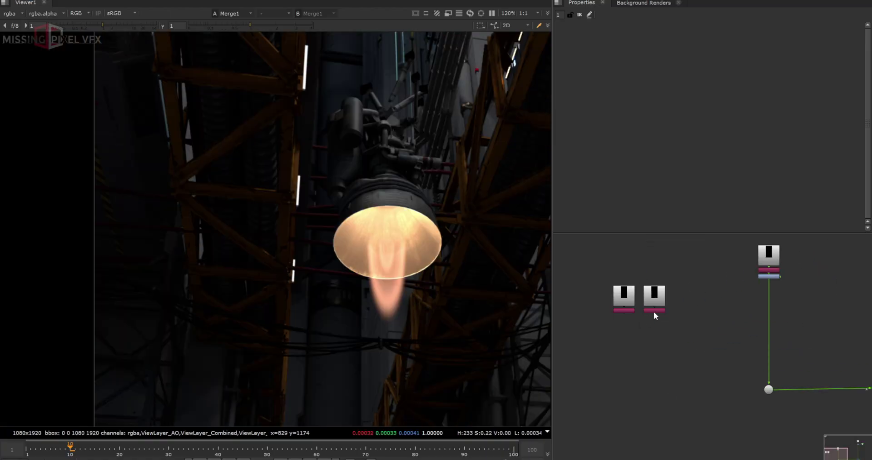
# Move the HEAT read and its shuffle below the inner flame's dot in the node graph
pyautogui.scroll(3, 654, 310)
pyautogui.scroll(-3, 600, 314)
pyautogui.moveTo(598, 313); pyautogui.dragTo(616, 359)
pyautogui.scroll(-3, 616, 360)
pyautogui.scroll(3, 647, 266)
pyautogui.click(650, 258)
pyautogui.moveTo(591, 422); pyautogui.dragTo(613, 353, button='middle')
pyautogui.scroll(2, 612, 353)
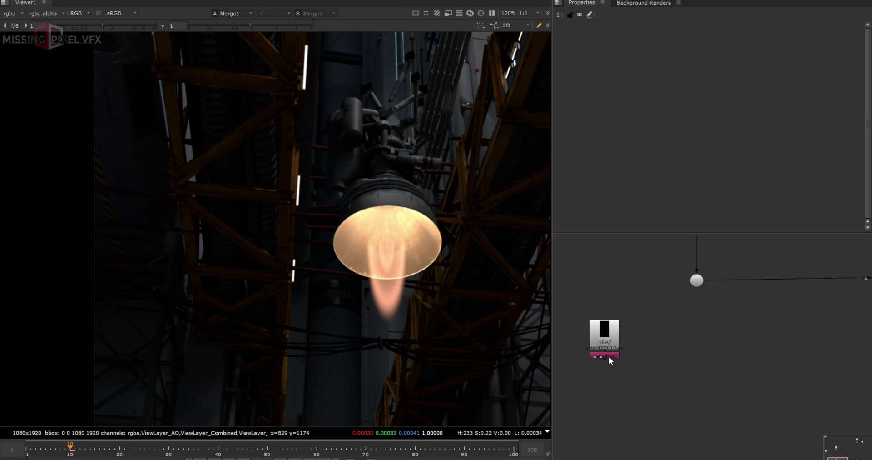
# Add a Merge node fed by the HEAT pass and place it beneath the inner flame's merge
pyautogui.press('m')
pyautogui.scroll(-3, 643, 362)
pyautogui.moveTo(646, 363); pyautogui.dragTo(829, 362)
pyautogui.moveTo(809, 358); pyautogui.dragTo(727, 361, button='middle')
pyautogui.scroll(3, 727, 361)
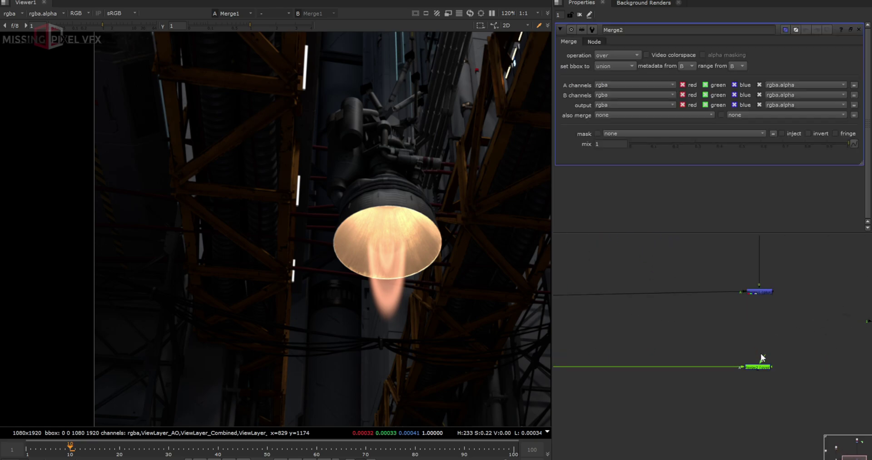
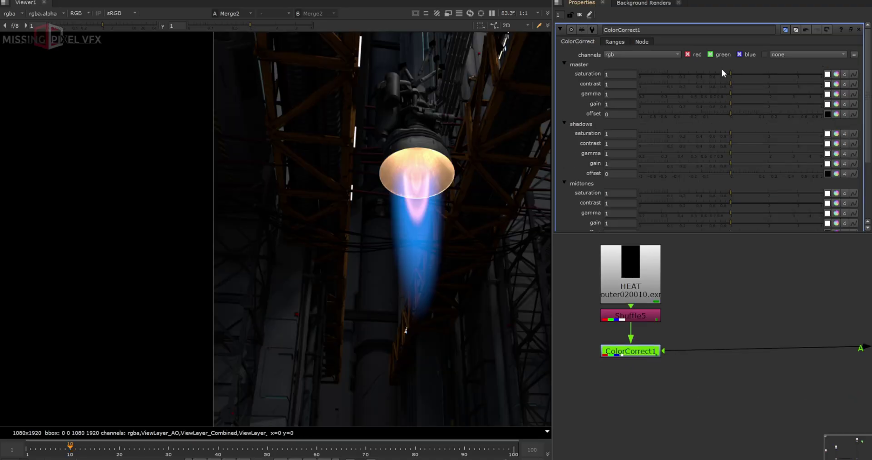
# Set the HEAT pass's master saturation to 0 and add a Grade node with a warm gain tint
pyautogui.moveTo(726, 73); pyautogui.dragTo(584, 75)
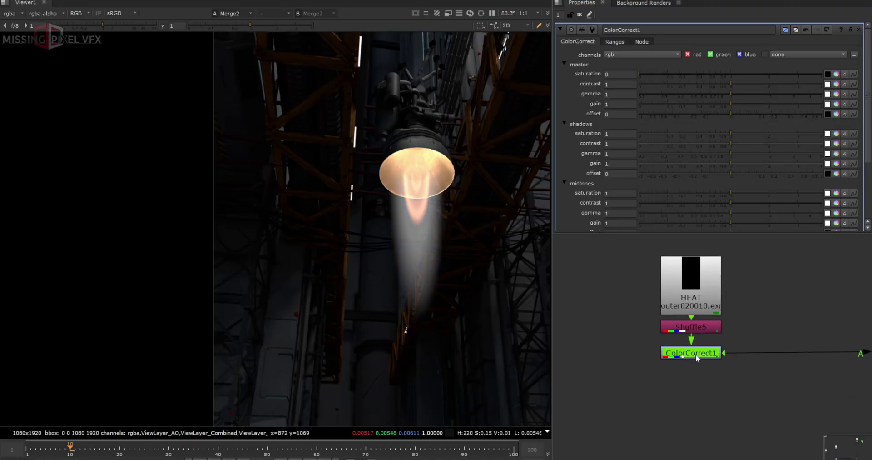
pyautogui.press('g')
pyautogui.click(836, 94)
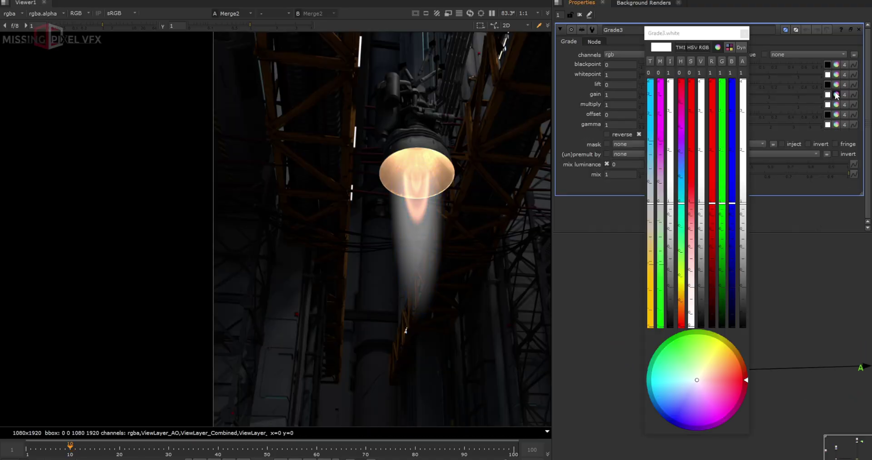
pyautogui.moveTo(650, 213); pyautogui.dragTo(654, 241)
# Mask the warm grade with a new Roto node holding a feathered shape around the nozzle
pyautogui.press('o')
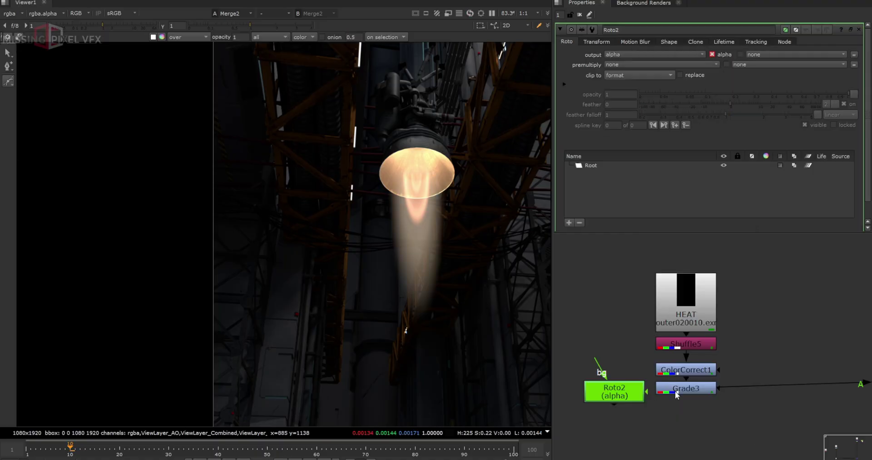
pyautogui.moveTo(718, 388); pyautogui.dragTo(614, 390)
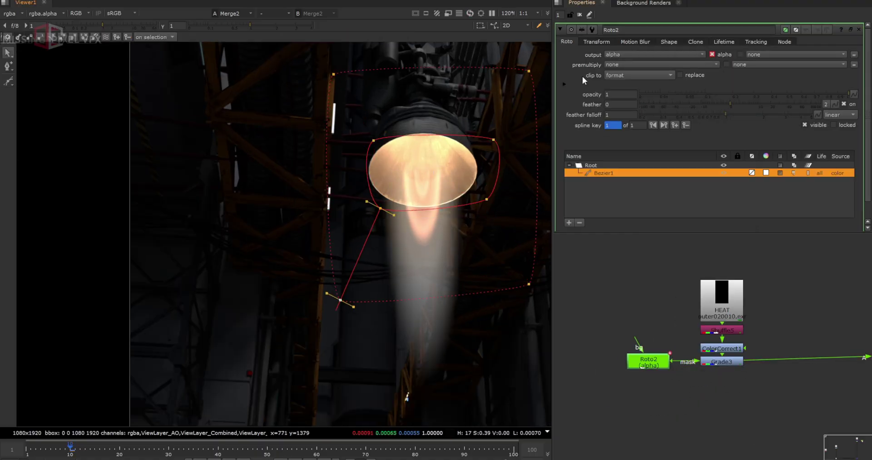
pyautogui.click(580, 14)
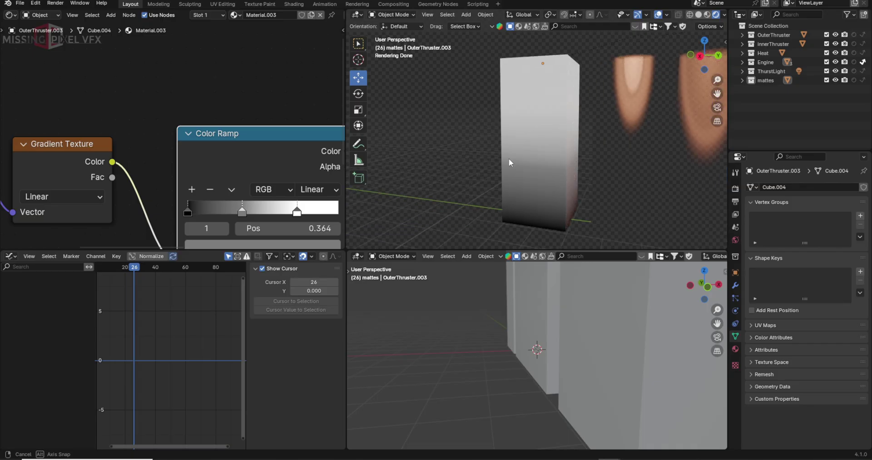
pyautogui.click(511, 120)
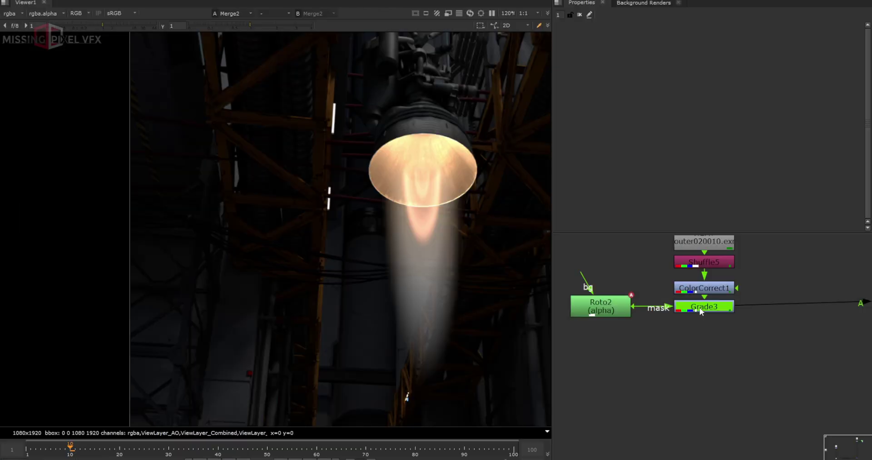
# Add a second Grade node to the HEAT pass and tint it blue with gain red 0.73 and blue 1.54
pyautogui.press('g')
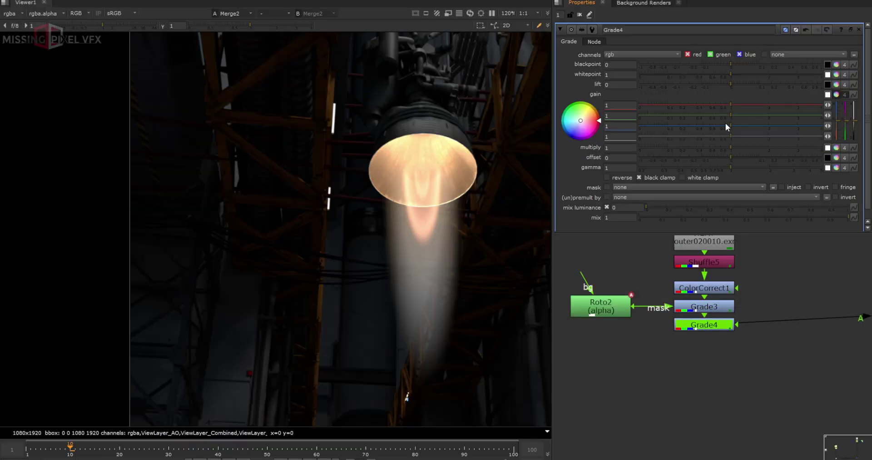
pyautogui.moveTo(726, 125); pyautogui.dragTo(753, 125)
pyautogui.click(720, 105)
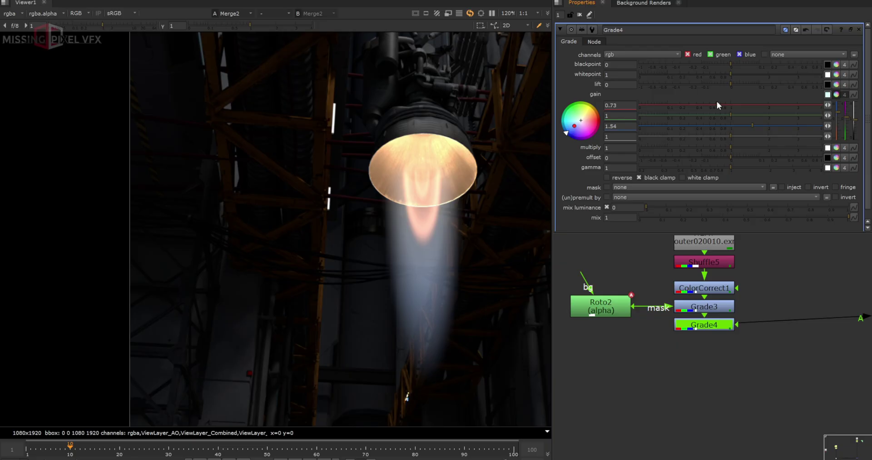
# Mask the blue grade with a new Roto node, drawing a widely feathered shape around the lower part of the flame
pyautogui.click(642, 332)
pyautogui.press('o')
pyautogui.moveTo(729, 327); pyautogui.dragTo(664, 350)
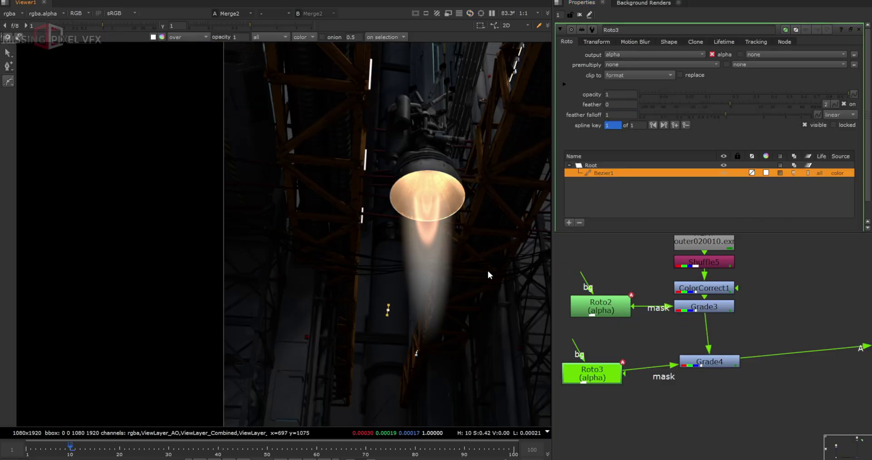
pyautogui.click(488, 270)
pyautogui.click(469, 371)
pyautogui.click(395, 361)
pyautogui.click(384, 315)
pyautogui.click(388, 310)
pyautogui.keyDown('ctrl'); pyautogui.moveTo(388, 310); pyautogui.dragTo(372, 243); pyautogui.keyUp('ctrl')
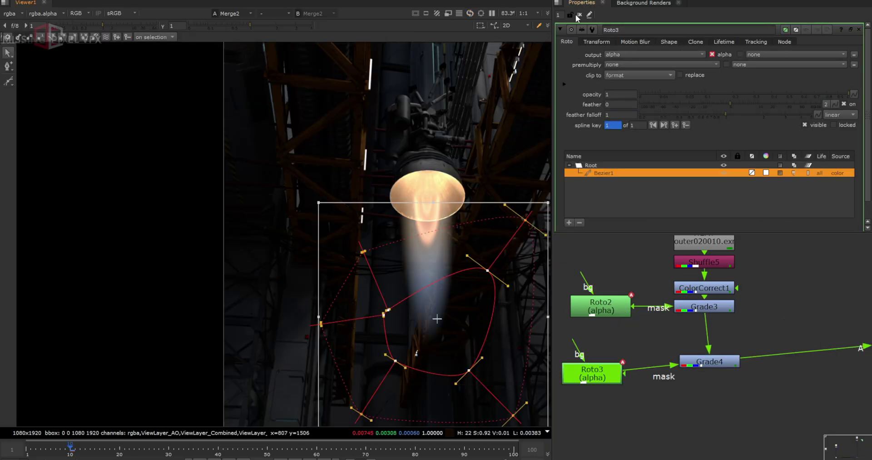
pyautogui.click(580, 15)
# Move the outer flame pass beneath the HEAT pass and merge it into the composite with the plus operation
pyautogui.scroll(-6, 707, 319)
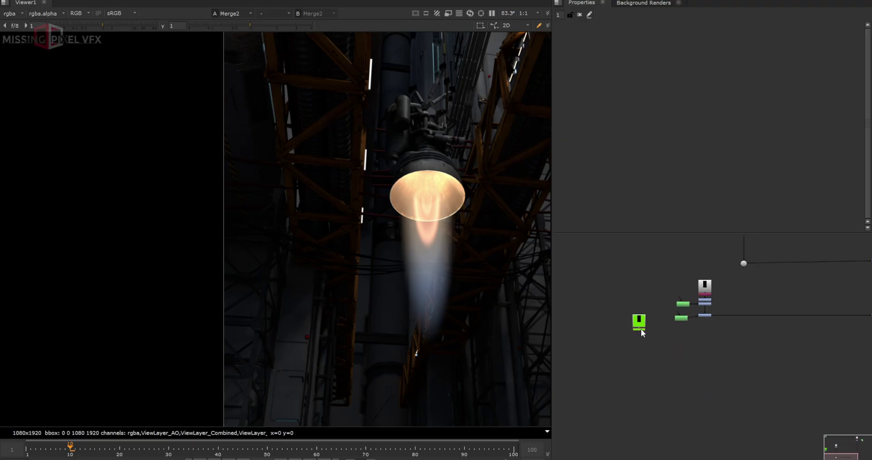
pyautogui.moveTo(642, 329); pyautogui.dragTo(640, 343)
pyautogui.click(646, 347)
pyautogui.scroll(3, 645, 346)
pyautogui.press('m')
pyautogui.moveTo(703, 343); pyautogui.dragTo(624, 342, button='middle')
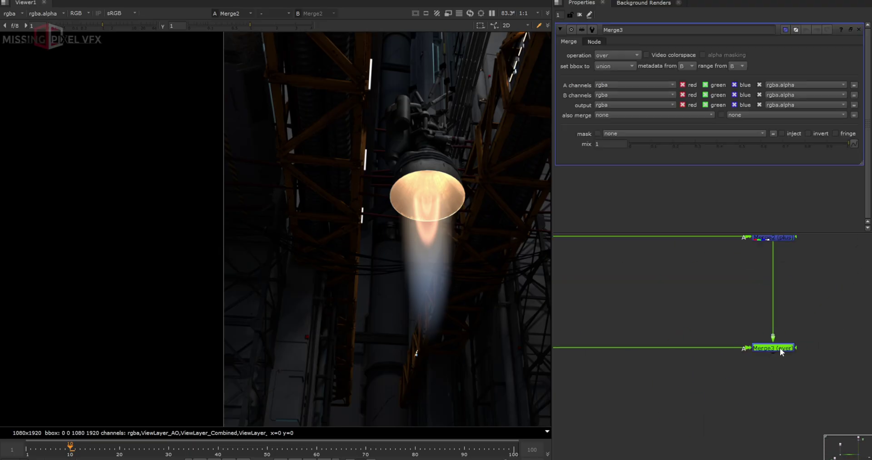
pyautogui.press('1')
pyautogui.click(617, 55)
pyautogui.click(620, 220)
# Copy the HEAT pass's two grades with their Roto masks and paste them after the outer flame's ColorCorrect
pyautogui.moveTo(811, 340); pyautogui.dragTo(676, 280)
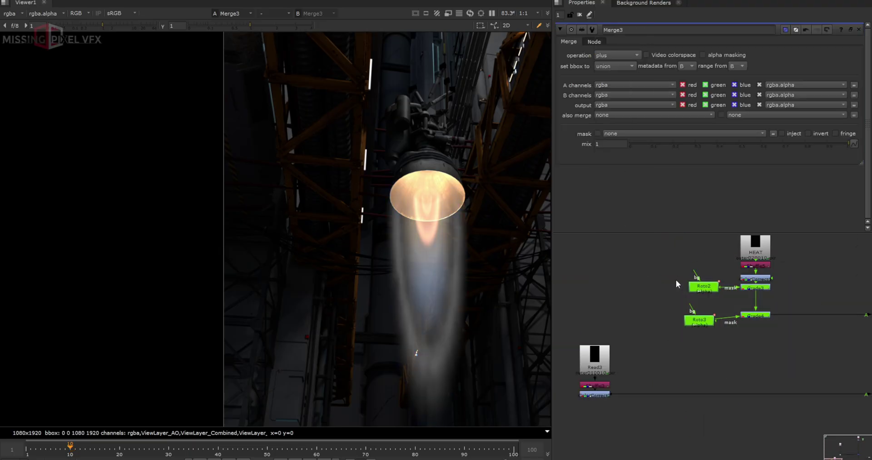
pyautogui.hotkey('ctrl', 'c')
pyautogui.doubleClick(593, 394)
pyautogui.hotkey('ctrl', 'v')
pyautogui.moveTo(650, 364); pyautogui.dragTo(598, 421)
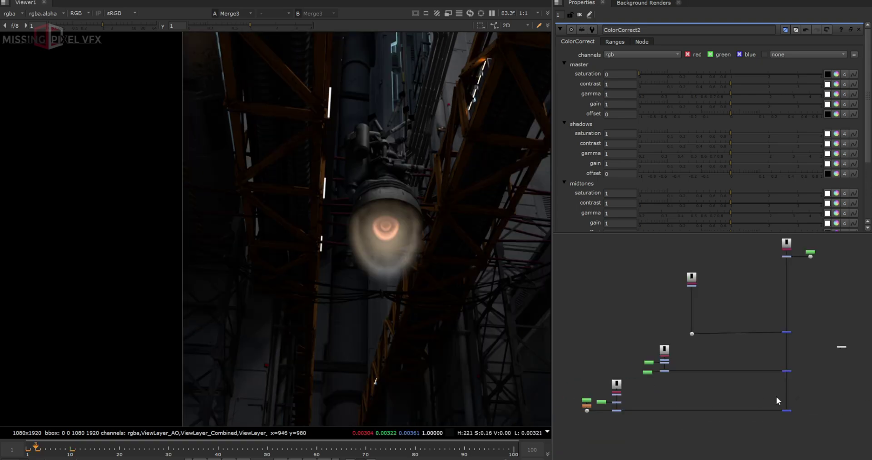
# Step through a few early frames to check the combined flame from the final merge
pyautogui.scroll(2, 777, 399)
pyautogui.moveTo(778, 399); pyautogui.dragTo(750, 386, button='middle')
pyautogui.moveTo(740, 379); pyautogui.dragTo(775, 411)
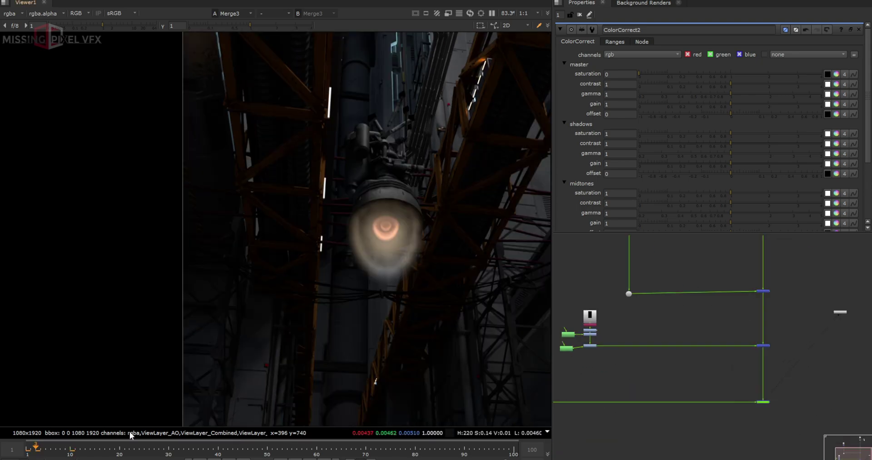
pyautogui.click(42, 451)
pyautogui.press('Right')
pyautogui.press('Right')
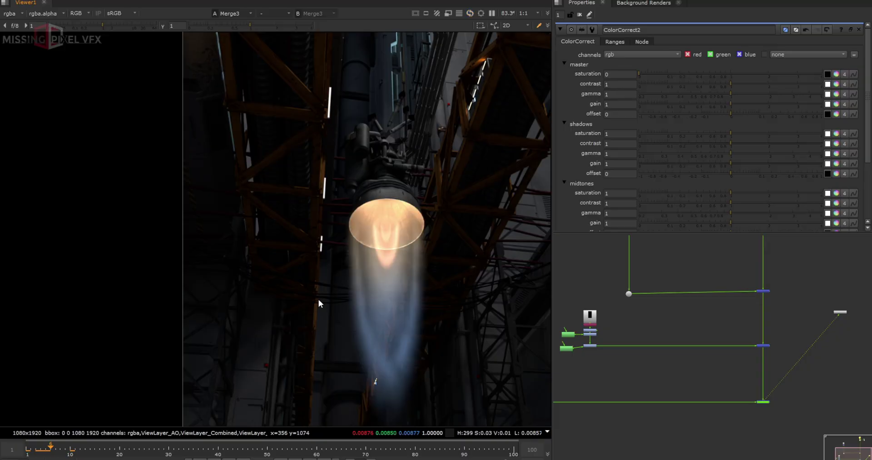
# Add a bm_OpticalGlow node below the inner flame's grade with size 221, intensity 0.66 and gamma 1.57
pyautogui.scroll(4, 632, 326)
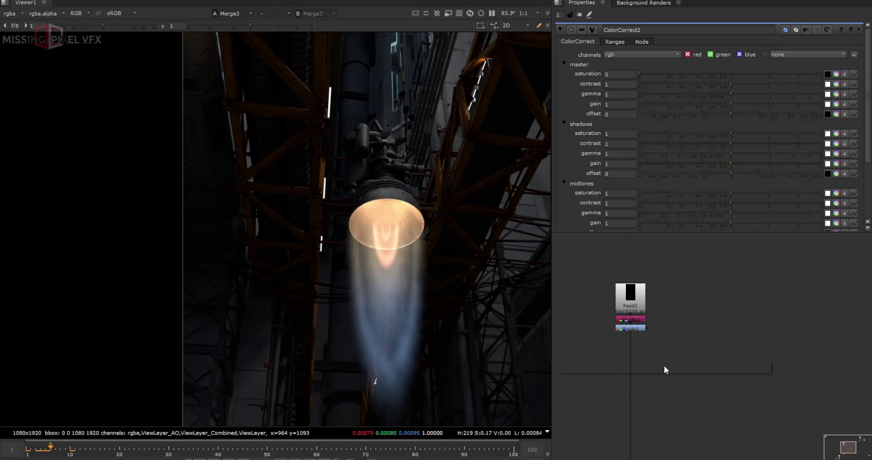
pyautogui.press('Tab')
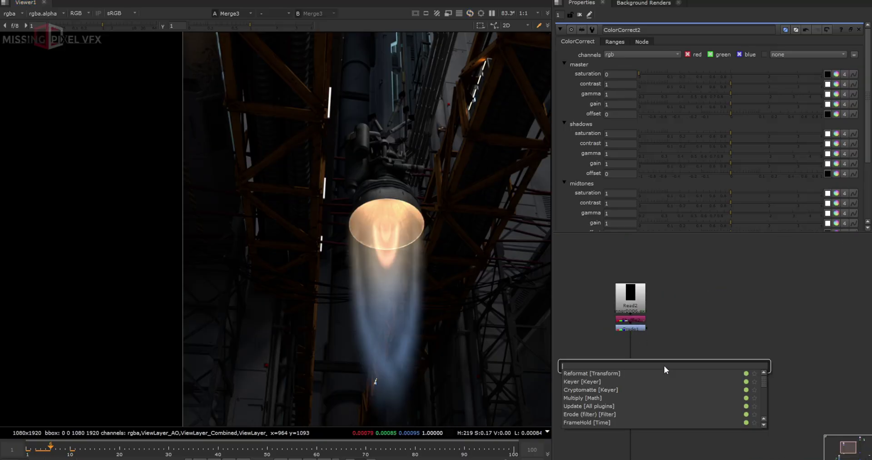
pyautogui.write('opti')
pyautogui.press('Return')
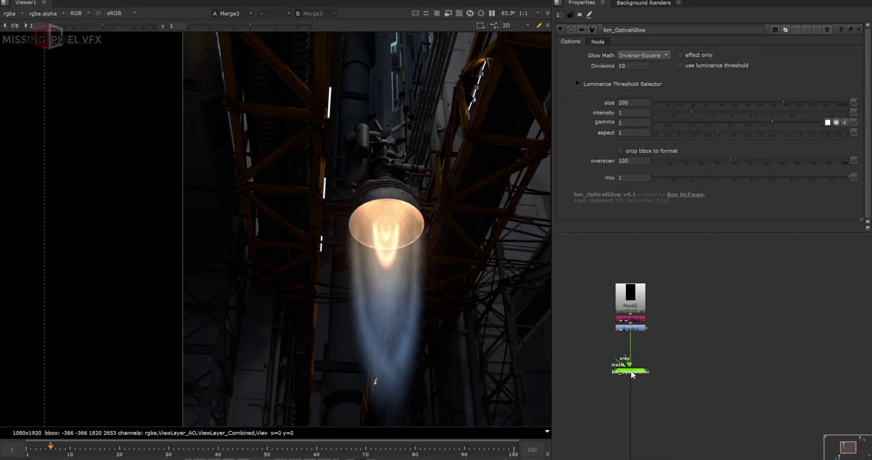
pyautogui.click(679, 113)
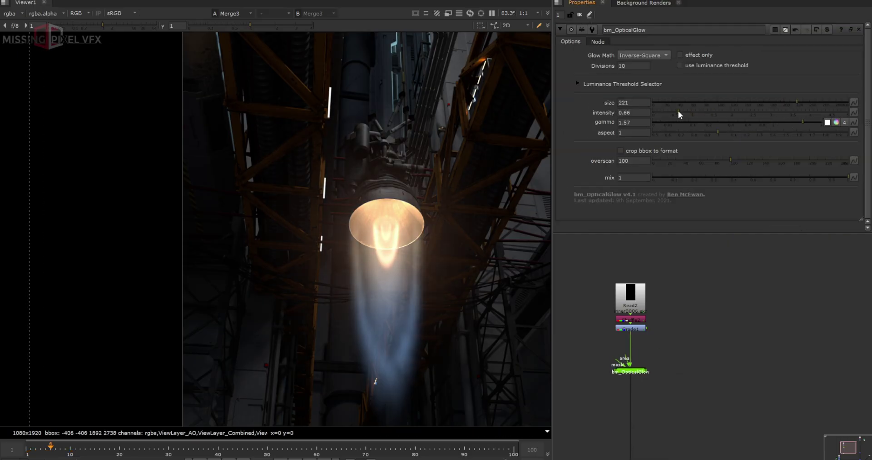
# Toggle the inner flame's optical glow off and on and inspect the nozzle and flame up close
pyautogui.scroll(5, 637, 376)
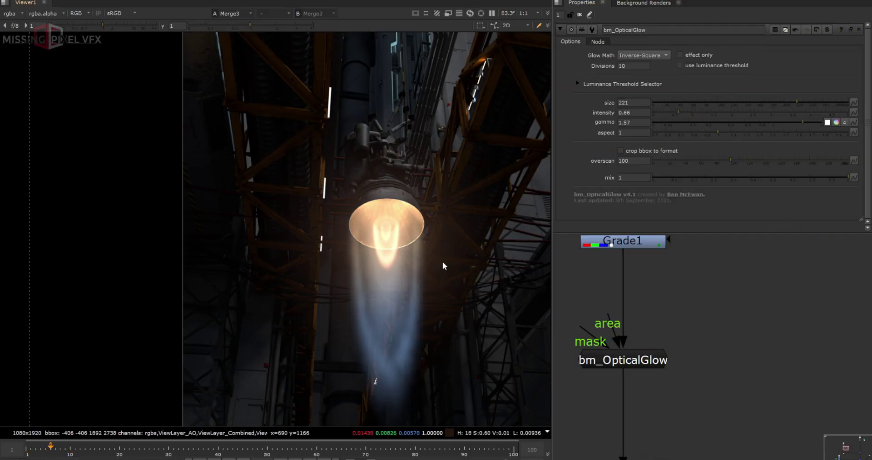
pyautogui.click(600, 361)
pyautogui.press('d')
pyautogui.press('d')
pyautogui.scroll(-7, 613, 340)
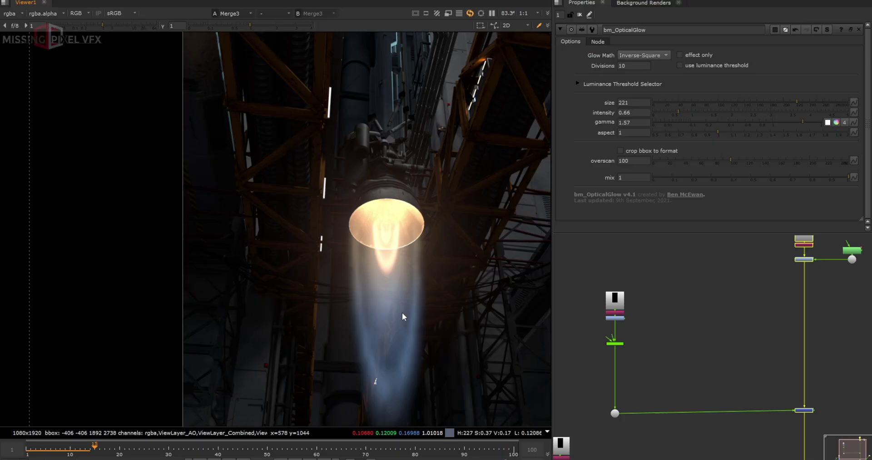
pyautogui.moveTo(402, 312); pyautogui.dragTo(426, 253, button='middle')
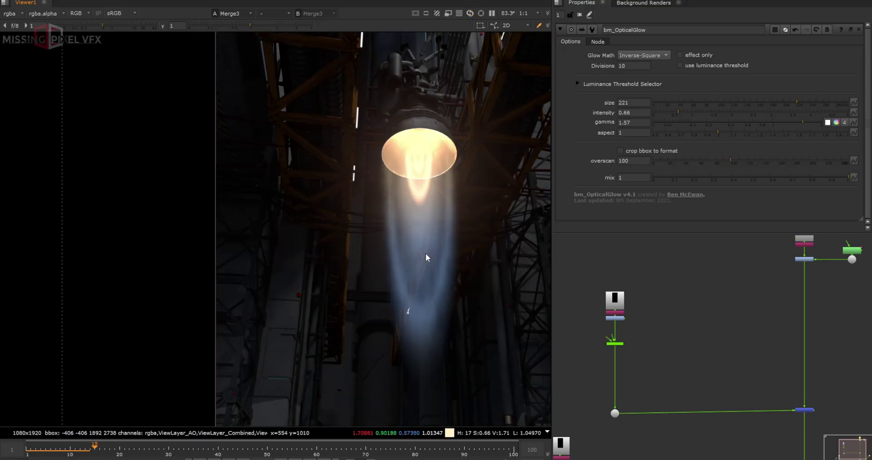
pyautogui.scroll(3, 426, 249)
pyautogui.moveTo(363, 220); pyautogui.dragTo(465, 317)
pyautogui.scroll(-3, 621, 393)
# Lower the red gain on the outer flame's second grade to make its lower part a deeper blue
pyautogui.moveTo(621, 393); pyautogui.dragTo(659, 254, button='middle')
pyautogui.scroll(3, 580, 356)
pyautogui.moveTo(561, 358); pyautogui.dragTo(656, 339, button='middle')
pyautogui.scroll(5, 655, 339)
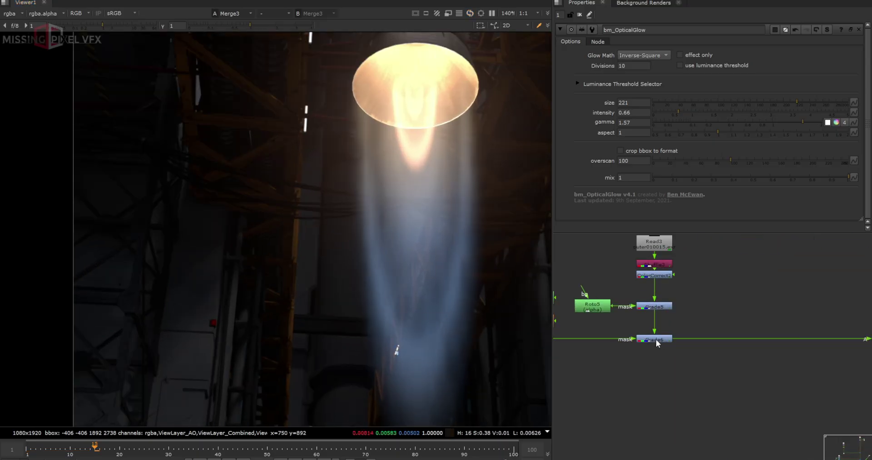
pyautogui.doubleClick(654, 340)
pyautogui.moveTo(655, 340); pyautogui.dragTo(660, 333)
pyautogui.moveTo(708, 104); pyautogui.dragTo(663, 104)
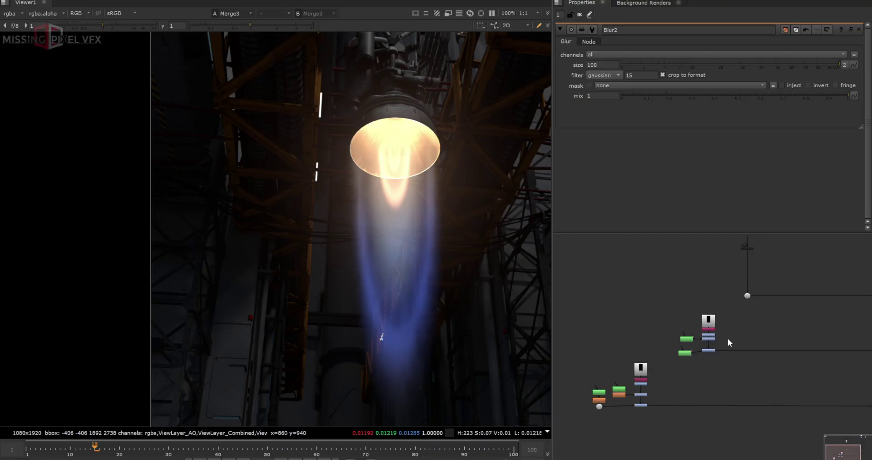
pyautogui.scroll(-4, 729, 342)
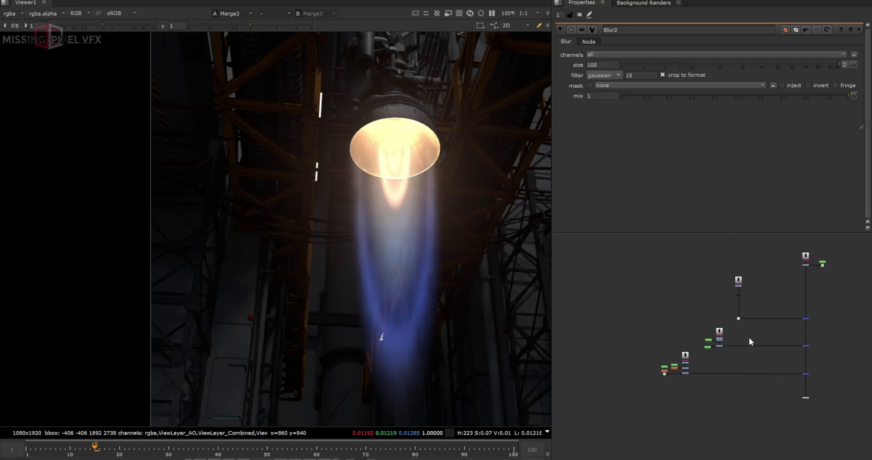
pyautogui.scroll(3, 744, 332)
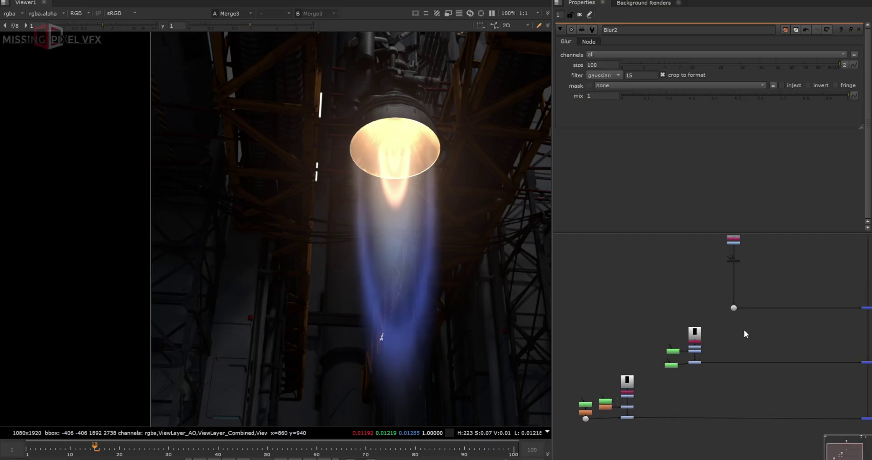
# View the Read15 pass sheet with outer, heat, inner and scene, plus the rough Grade48 composite with the flame in place
pyautogui.scroll(3, 678, 370)
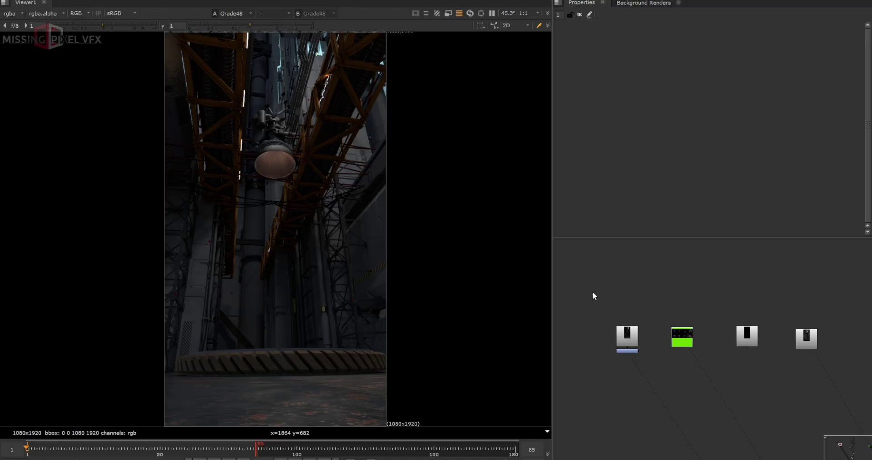
pyautogui.press('1')
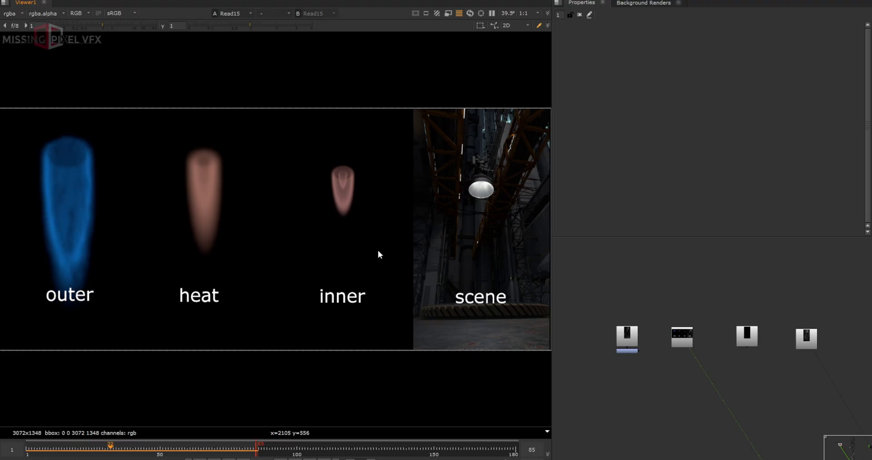
pyautogui.press('1')
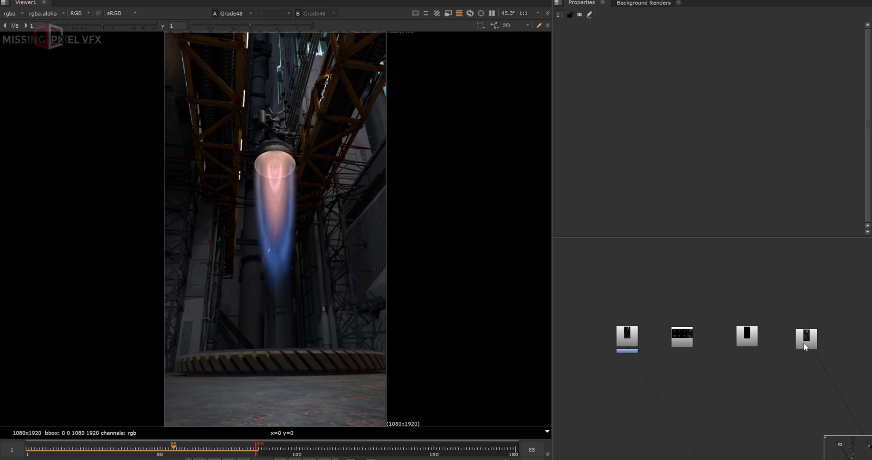
# View the effects-only render in Read30 and examine its flare, the smoke around the flame, and the sparks and haze near the ground
pyautogui.click(745, 339)
pyautogui.press('1')
pyautogui.scroll(3, 272, 181)
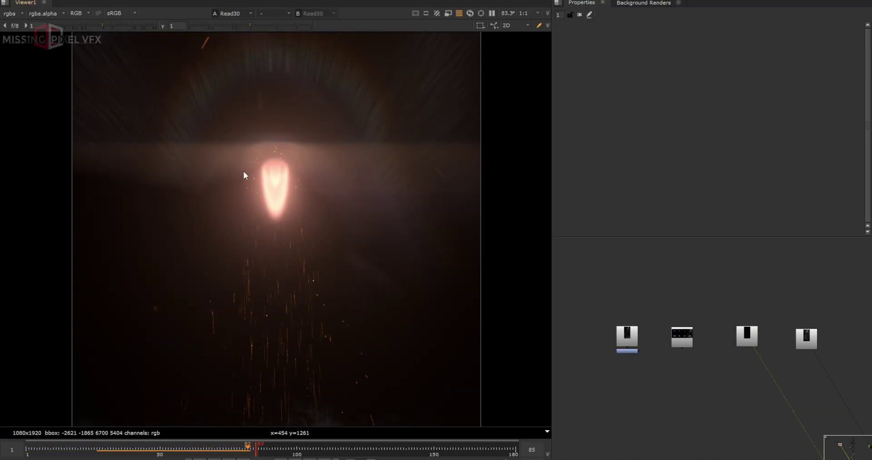
pyautogui.moveTo(72, 127); pyautogui.dragTo(477, 209)
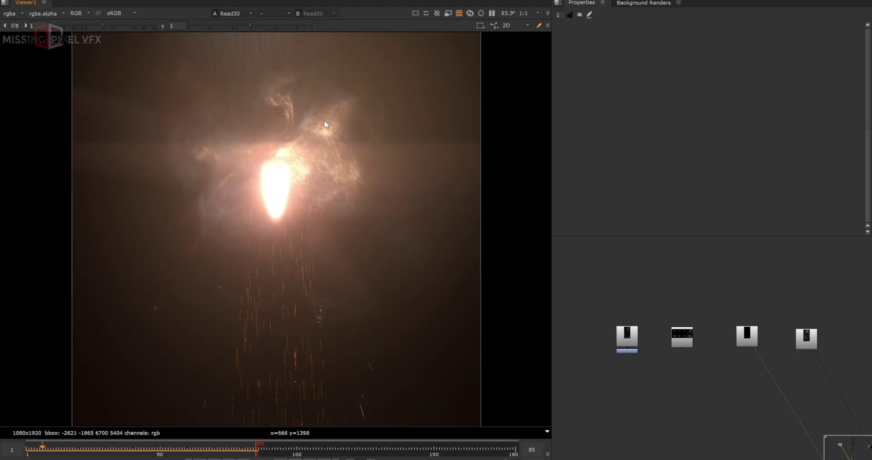
pyautogui.scroll(-3, 323, 189)
pyautogui.moveTo(289, 125); pyautogui.dragTo(337, 254)
pyautogui.moveTo(201, 249); pyautogui.dragTo(413, 296)
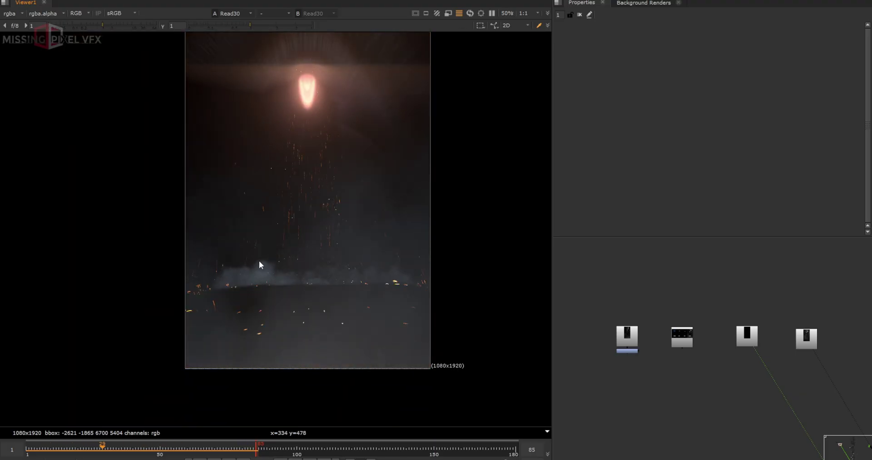
pyautogui.moveTo(172, 292); pyautogui.dragTo(462, 370)
pyautogui.moveTo(362, 225); pyautogui.dragTo(355, 286, button='middle')
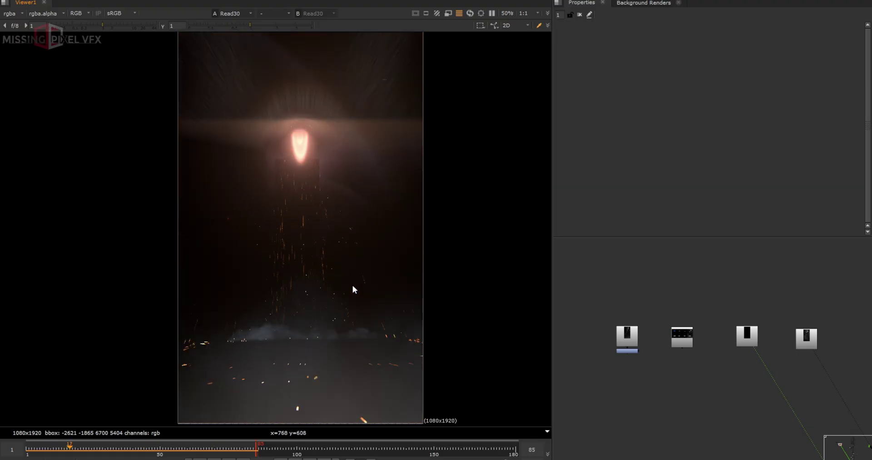
# Compare the finished render in Read18 with the rough Grade48 composite
pyautogui.press('1')
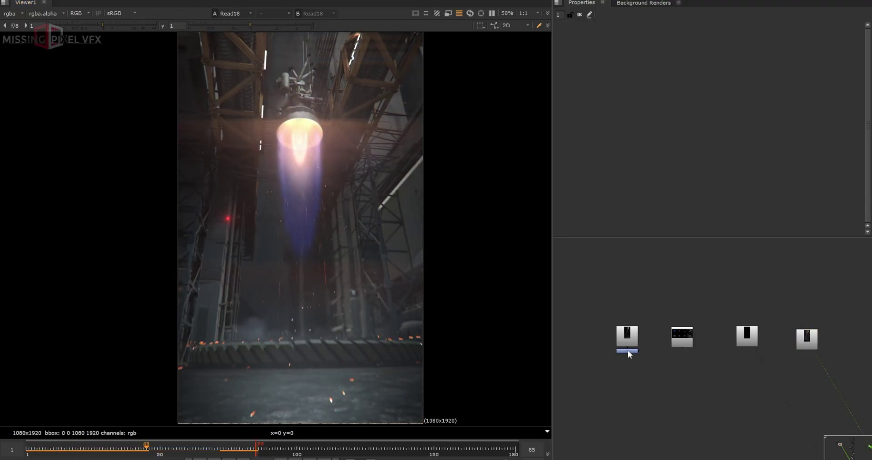
pyautogui.press('2')
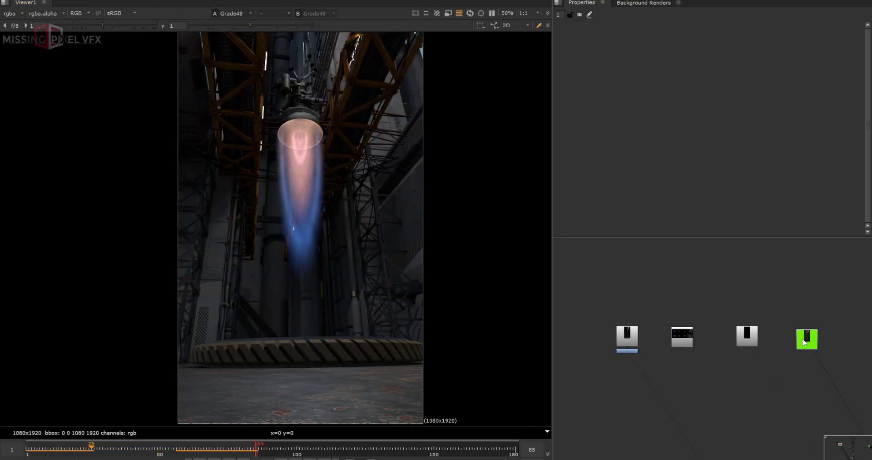
pyautogui.press('1')
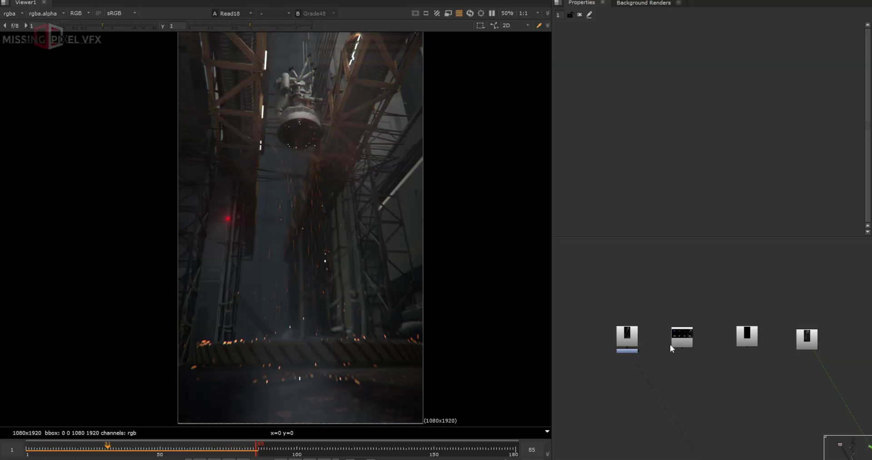
# View the raw scene render Read1 and its Shuffle1 output at the start of the comp tree
pyautogui.scroll(-5, 669, 342)
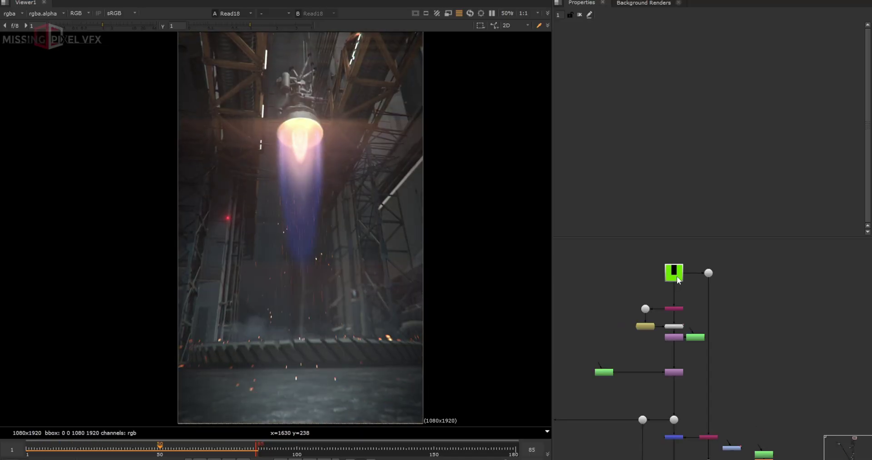
pyautogui.click(674, 309)
pyautogui.press('1')
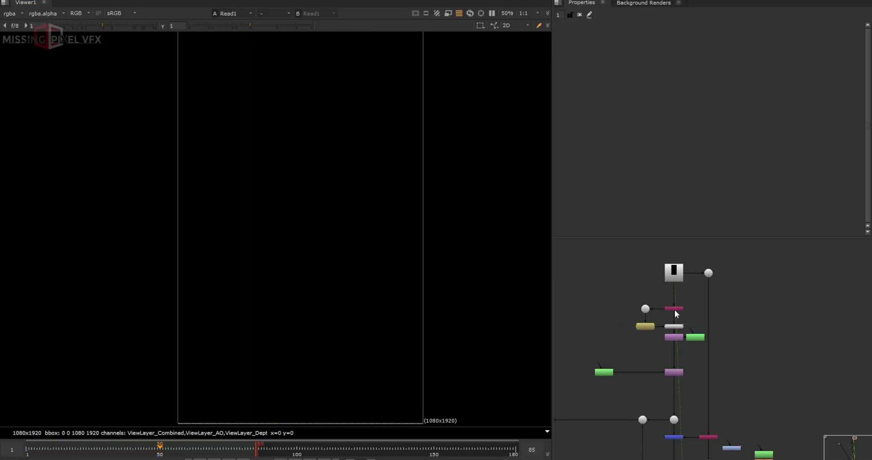
pyautogui.scroll(-3, 707, 335)
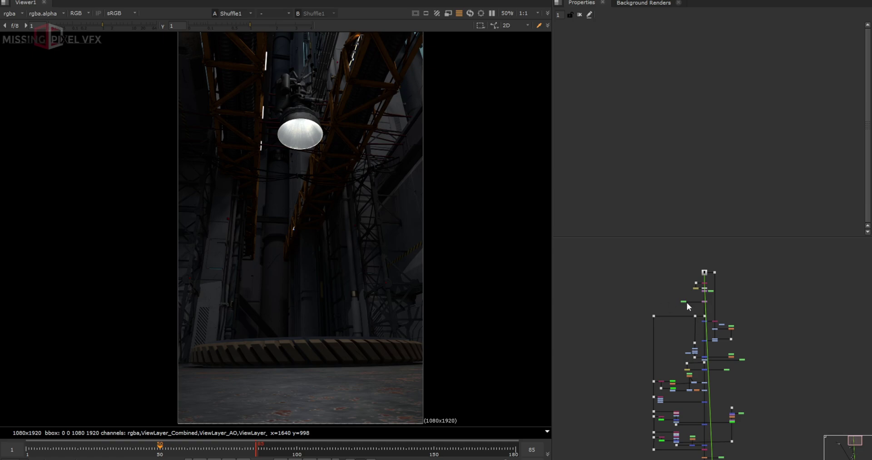
# View the graded scene at Grade27 and examine the engine and the steel structure around it
pyautogui.scroll(6, 691, 322)
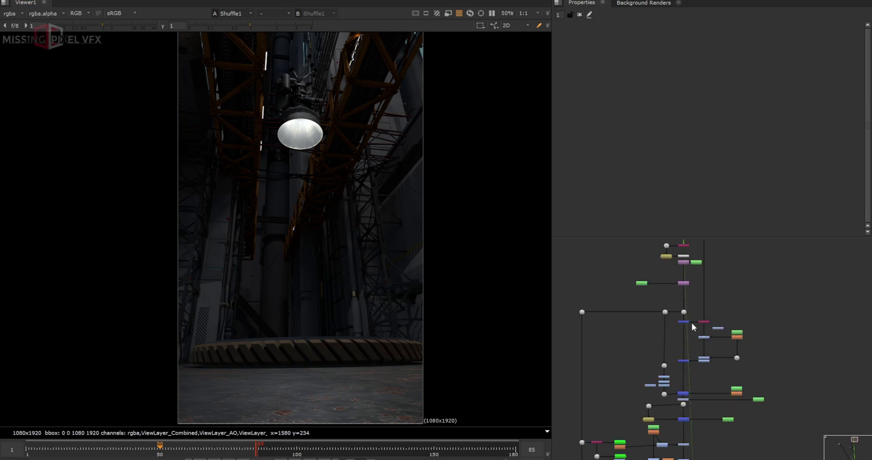
pyautogui.moveTo(649, 406); pyautogui.dragTo(635, 304, button='middle')
pyautogui.press('2')
pyautogui.press('3')
pyautogui.scroll(-4, 690, 321)
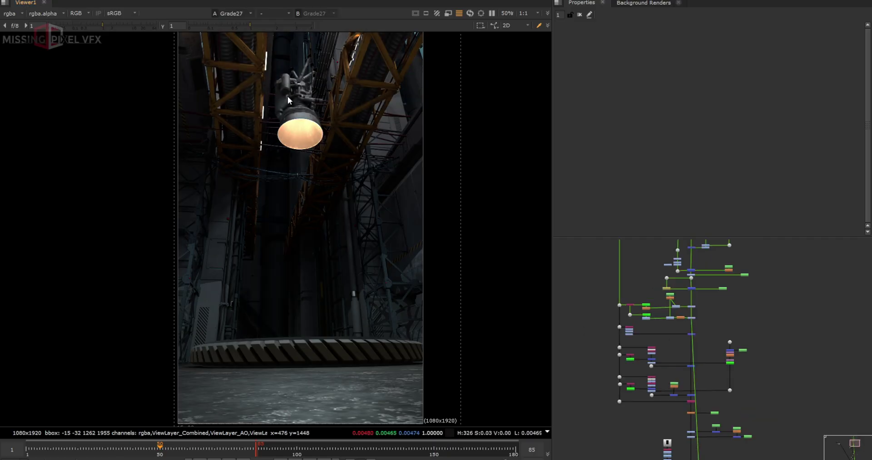
pyautogui.moveTo(287, 96); pyautogui.dragTo(298, 176, button='middle')
pyautogui.moveTo(246, 94); pyautogui.dragTo(398, 211)
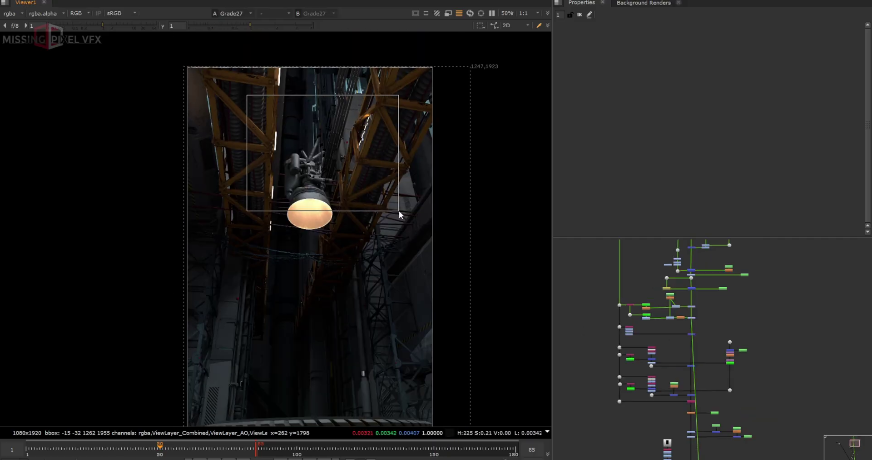
pyautogui.scroll(-1, 309, 300)
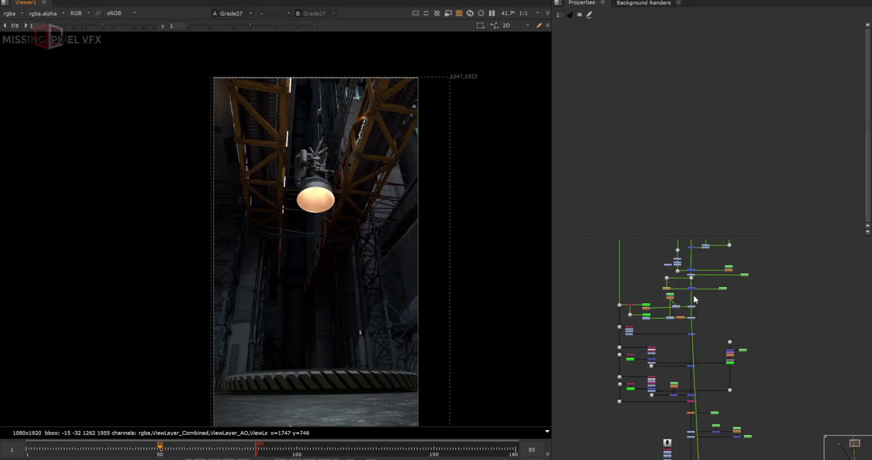
# View the scene at Copy1 and Grade15, and examine the area around and below the nozzle up close
pyautogui.scroll(2, 697, 284)
pyautogui.click(686, 277)
pyautogui.press('1')
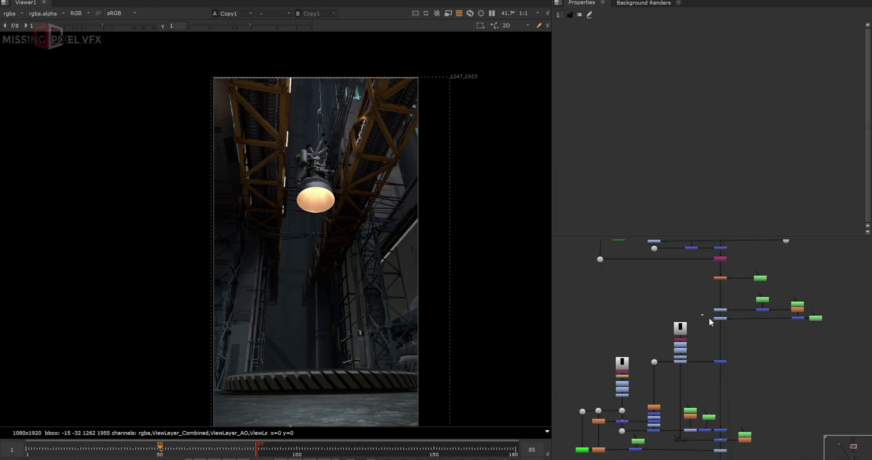
pyautogui.click(720, 318)
pyautogui.press('1')
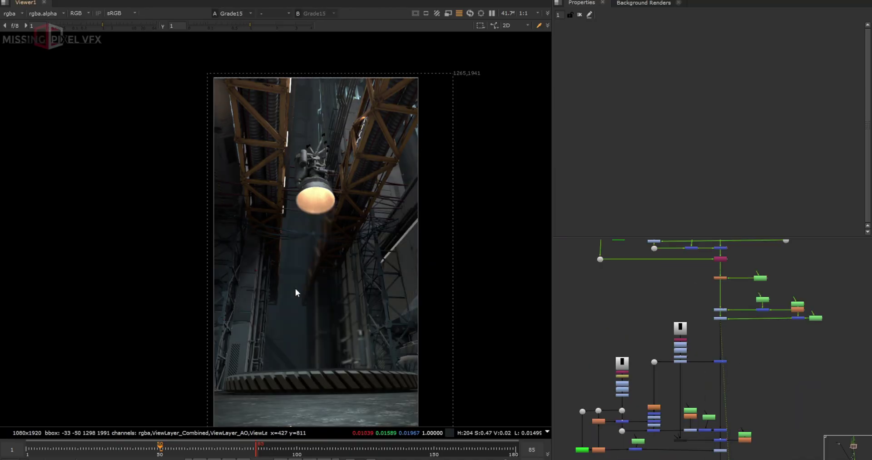
pyautogui.scroll(3, 307, 227)
pyautogui.keyDown('ctrl'); pyautogui.keyDown('shift'); pyautogui.moveTo(290, 194); pyautogui.dragTo(358, 337); pyautogui.keyUp('shift'); pyautogui.keyUp('ctrl')
pyautogui.moveTo(272, 148); pyautogui.dragTo(366, 331)
# View the iBlurU result on the background and open its Roto8 mask for inspection
pyautogui.scroll(6, 693, 278)
pyautogui.click(661, 288)
pyautogui.press('1')
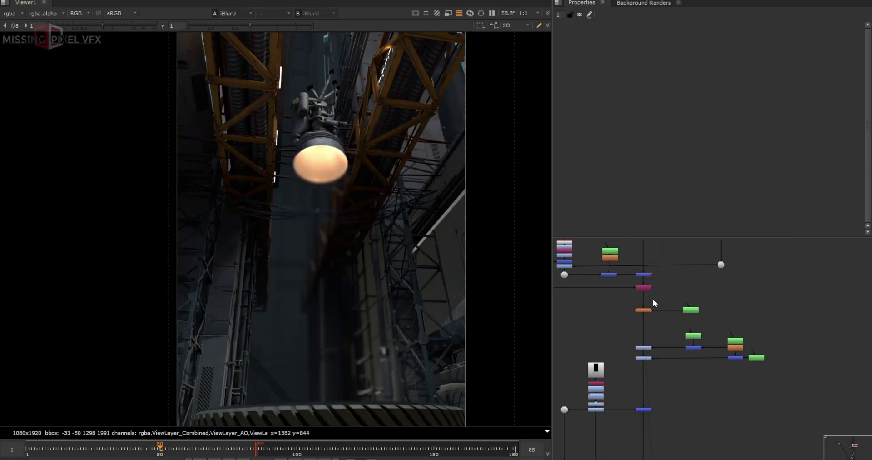
pyautogui.scroll(1, 653, 298)
pyautogui.moveTo(665, 301); pyautogui.dragTo(629, 317)
pyautogui.press('1')
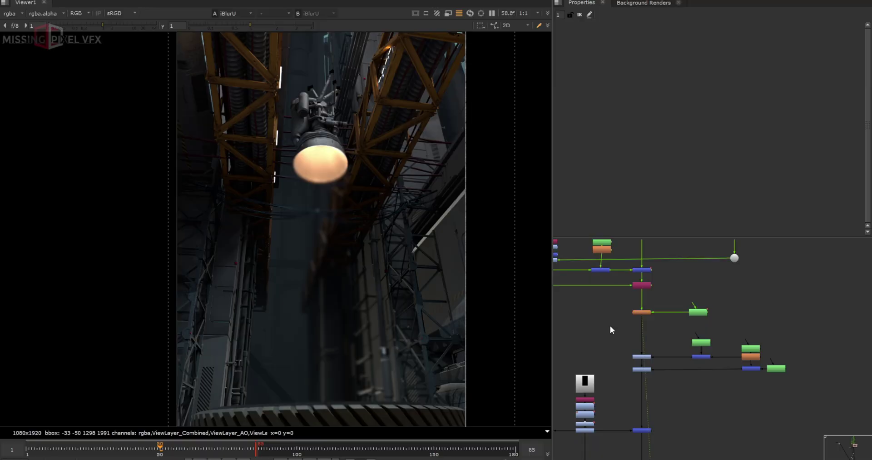
pyautogui.scroll(5, 633, 311)
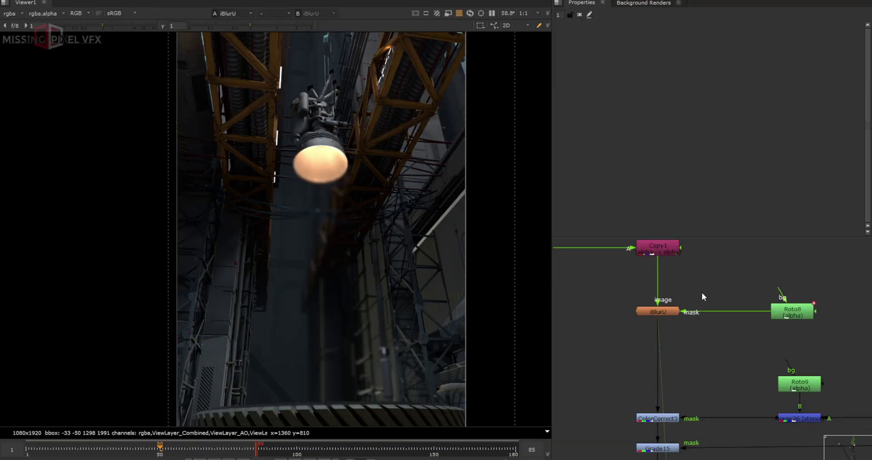
pyautogui.click(787, 315)
pyautogui.press('1')
pyautogui.doubleClick(793, 312)
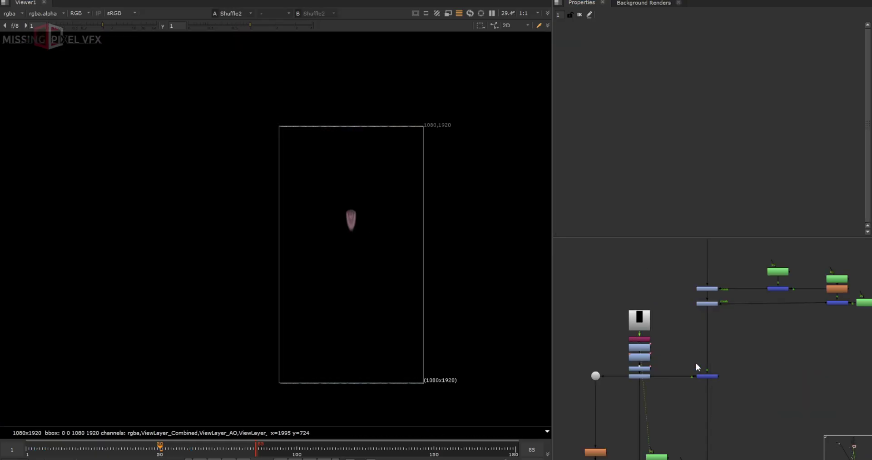
# View the inner flame added over the scene at Merge1 and the combined flame layers at Merge6
pyautogui.click(704, 376)
pyautogui.press('1')
pyautogui.scroll(-4, 702, 376)
pyautogui.moveTo(700, 439); pyautogui.dragTo(705, 410, button='middle')
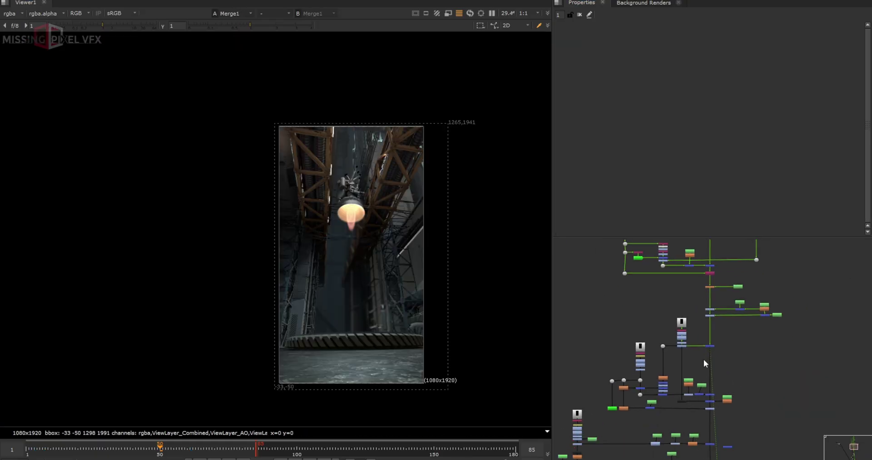
pyautogui.scroll(3, 712, 393)
pyautogui.moveTo(714, 399); pyautogui.dragTo(705, 404)
pyautogui.scroll(-1, 702, 421)
pyautogui.moveTo(702, 422); pyautogui.dragTo(806, 291, button='middle')
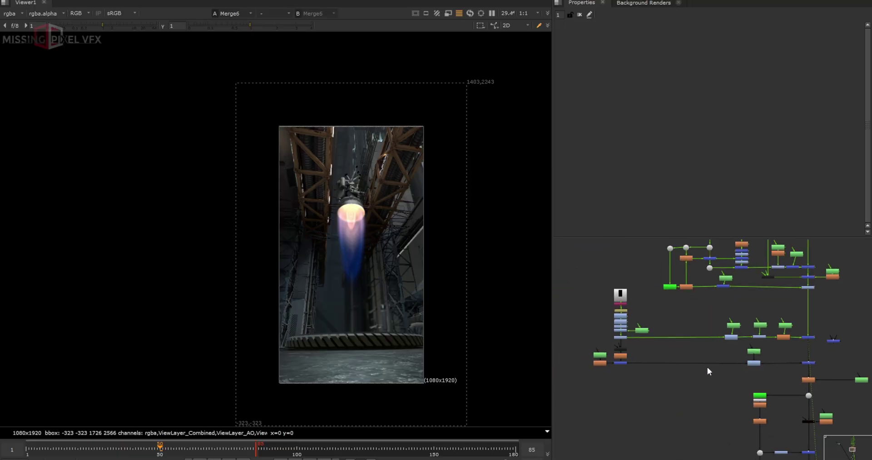
# View the blurred flame glow with its masked-out core at Merge8 and trace where it joins the main tree
pyautogui.scroll(4, 619, 362)
pyautogui.click(632, 364)
pyautogui.press('1')
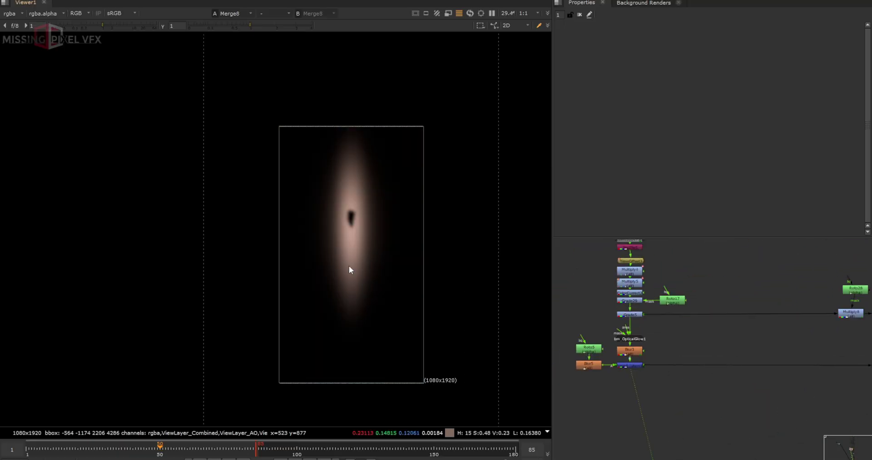
pyautogui.scroll(-2, 602, 356)
pyautogui.scroll(-1, 726, 361)
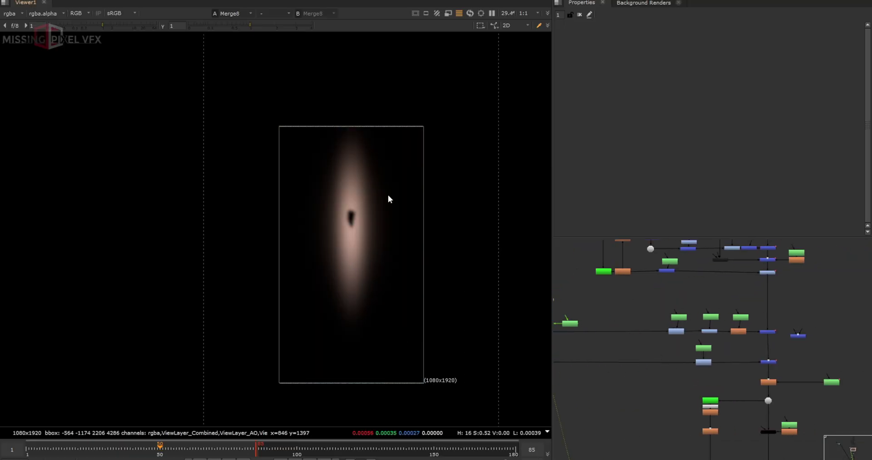
# View the HeatWave distortion on the composite and open its Roto7 mask to check the area below the nozzle
pyautogui.scroll(4, 769, 366)
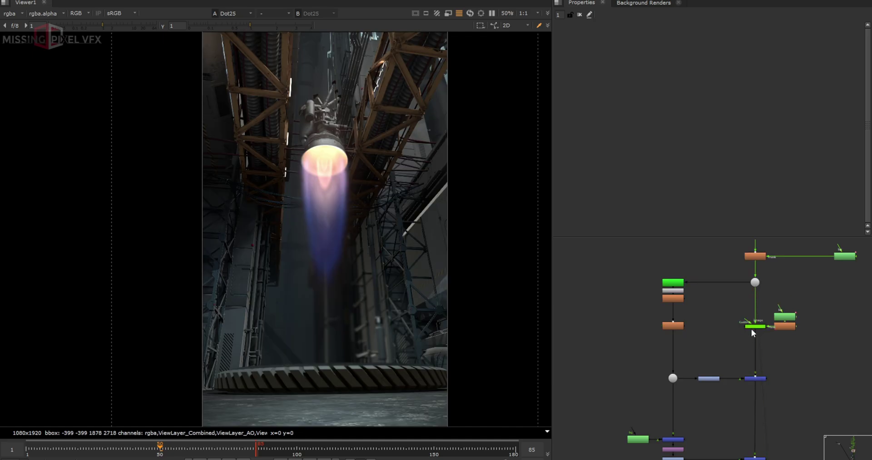
pyautogui.doubleClick(783, 318)
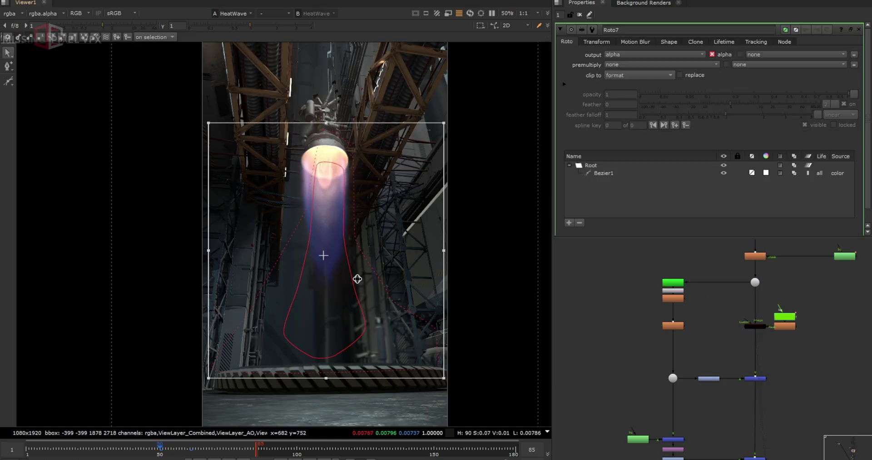
pyautogui.scroll(2, 788, 336)
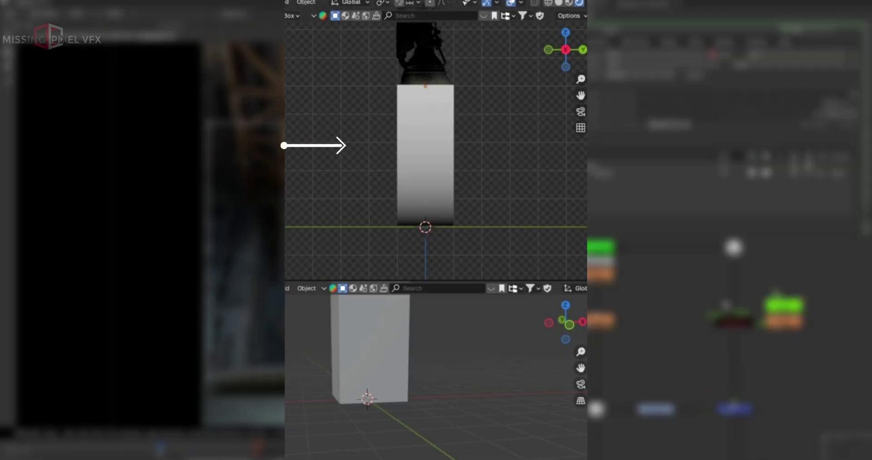
# View the composite at Merge11 and examine the sparks falling around the flame up close
pyautogui.moveTo(829, 288); pyautogui.dragTo(760, 337)
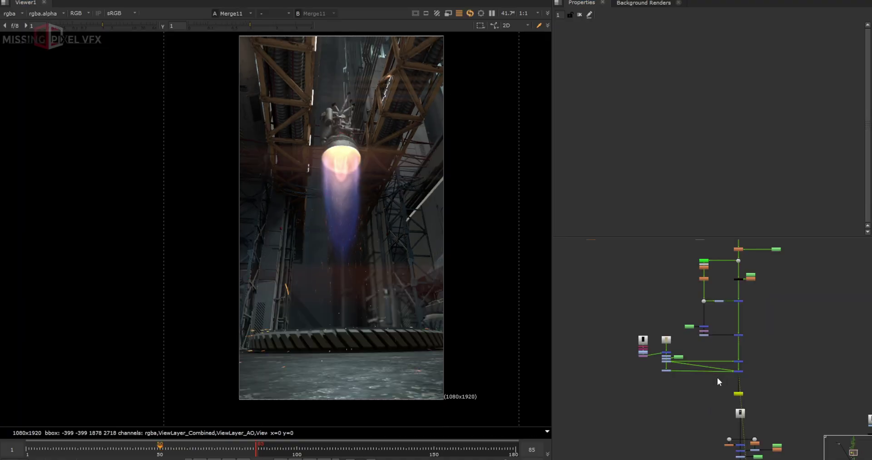
pyautogui.scroll(4, 347, 260)
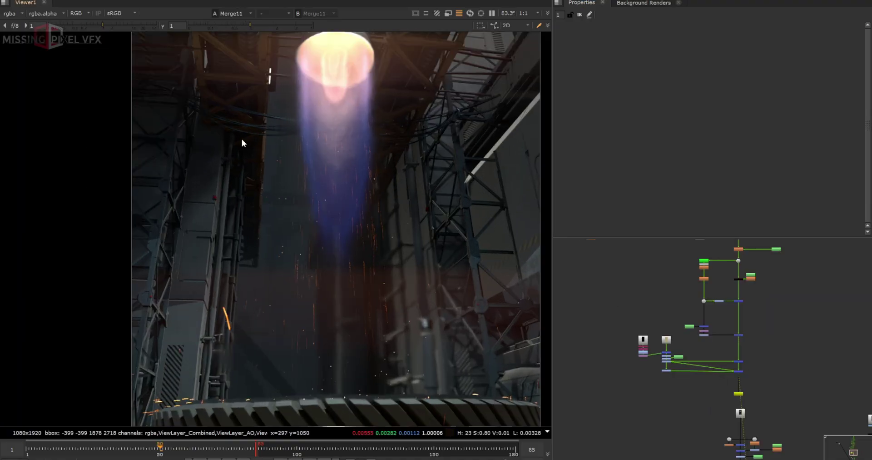
pyautogui.moveTo(242, 139); pyautogui.dragTo(436, 326)
pyautogui.scroll(1, 751, 364)
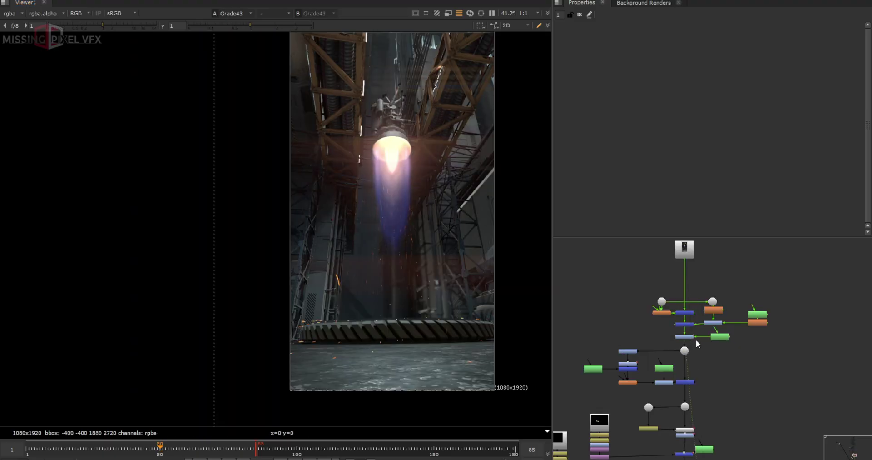
# View the later element merges up to Merge38 and examine the smoke above the ground ring
pyautogui.scroll(3, 694, 402)
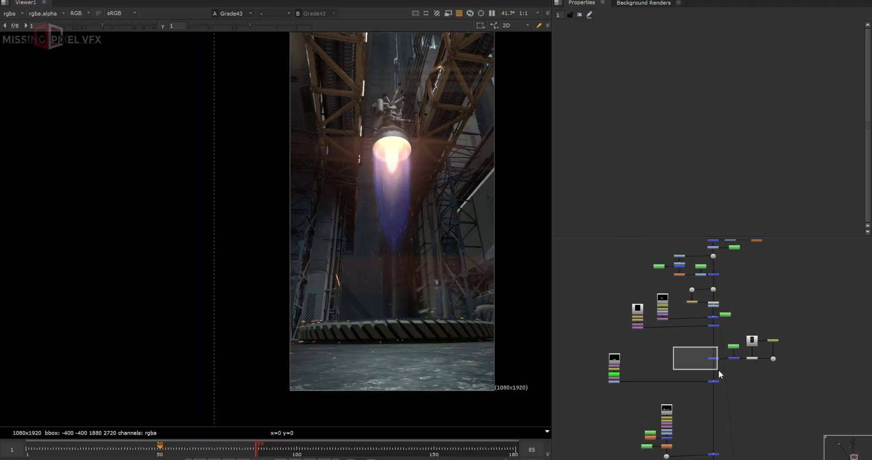
pyautogui.moveTo(719, 370); pyautogui.dragTo(721, 371)
pyautogui.press('1')
pyautogui.moveTo(747, 370); pyautogui.dragTo(698, 393)
pyautogui.press('1')
pyautogui.moveTo(659, 406); pyautogui.dragTo(667, 304, button='middle')
pyautogui.moveTo(342, 274); pyautogui.dragTo(451, 339)
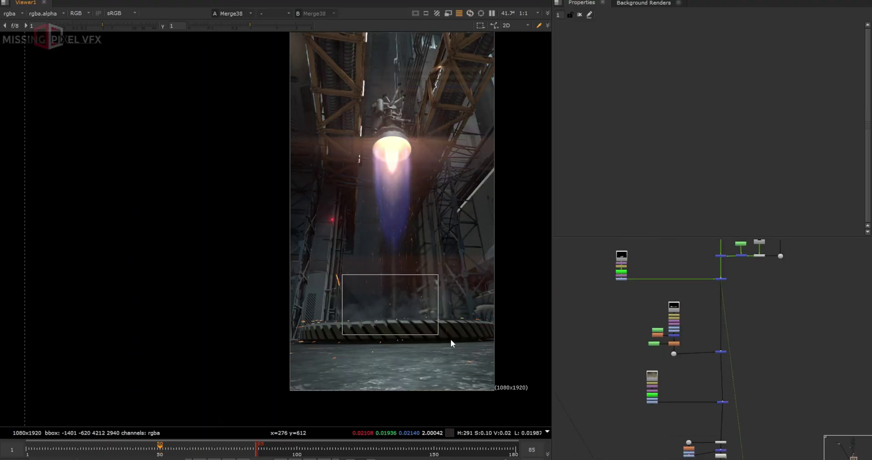
# View the composite at Merge41 and follow the main tree down to the exposure and camera shake nodes
pyautogui.click(723, 401)
pyautogui.press('1')
pyautogui.moveTo(732, 407); pyautogui.dragTo(748, 318, button='middle')
pyautogui.scroll(2, 749, 341)
pyautogui.scroll(2, 752, 314)
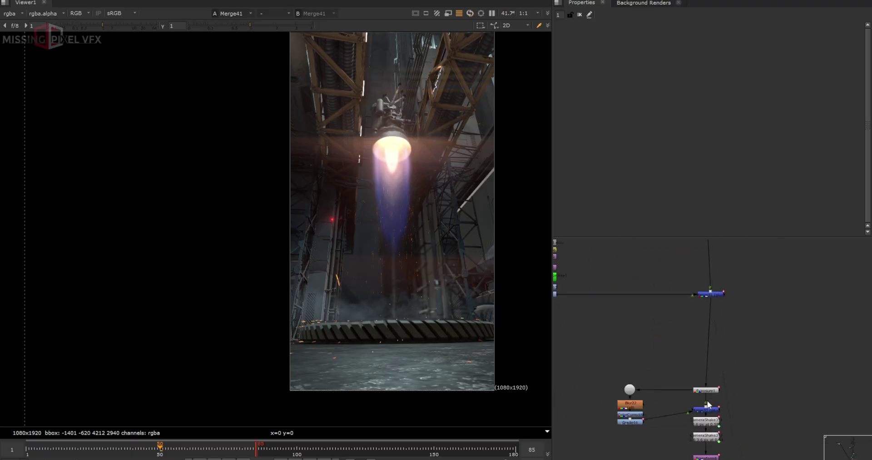
pyautogui.scroll(2, 707, 400)
# Open Exposure1's settings, view its output, and step back and forth through the frames to compare its animated exposure values
pyautogui.doubleClick(706, 380)
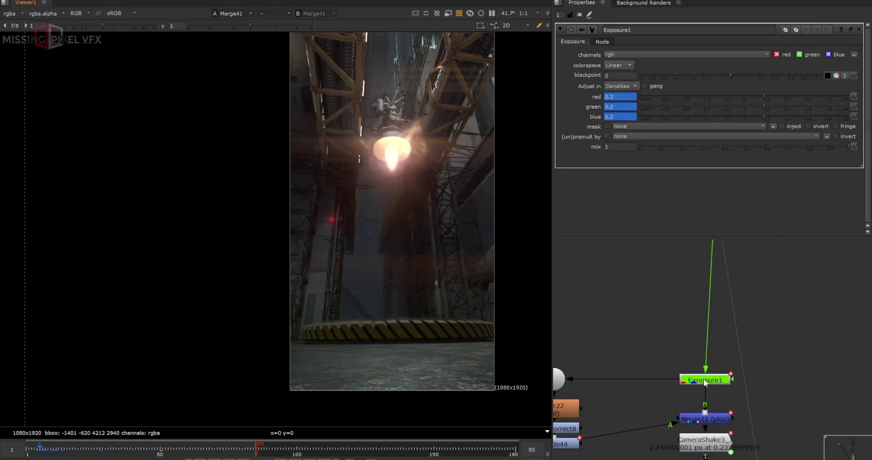
pyautogui.scroll(-3, 705, 382)
pyautogui.press('1')
pyautogui.click(753, 376)
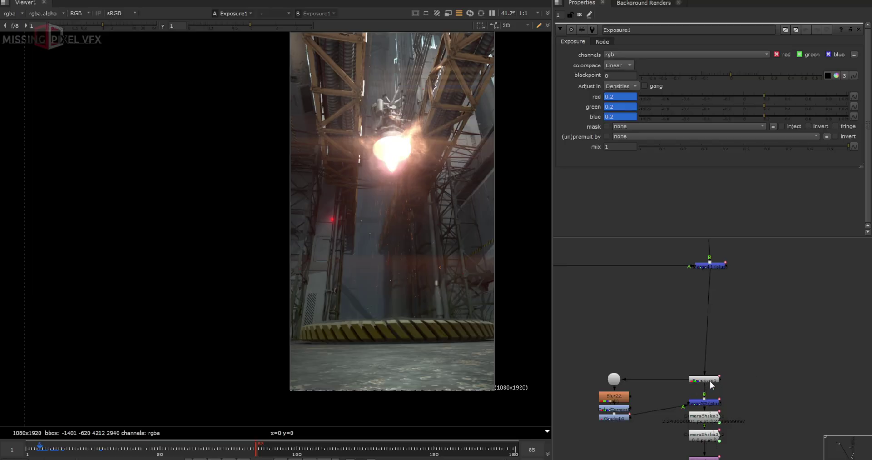
pyautogui.press('Left')
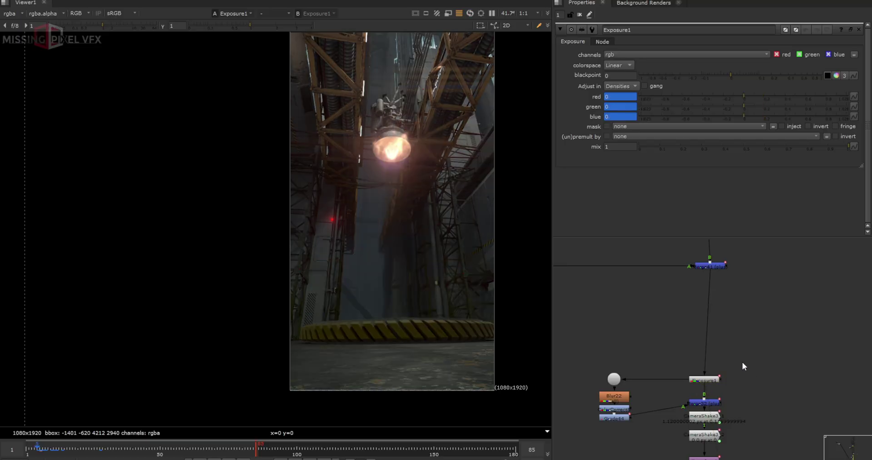
pyautogui.press('Left')
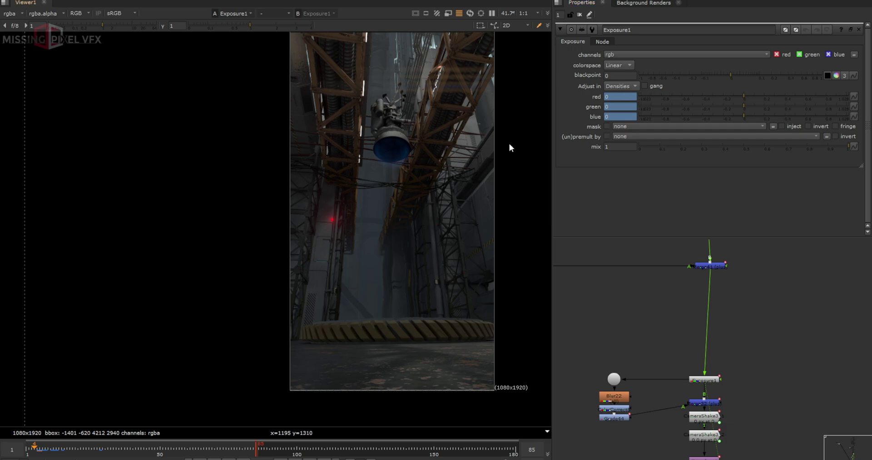
pyautogui.press('Right')
pyautogui.press('Right')
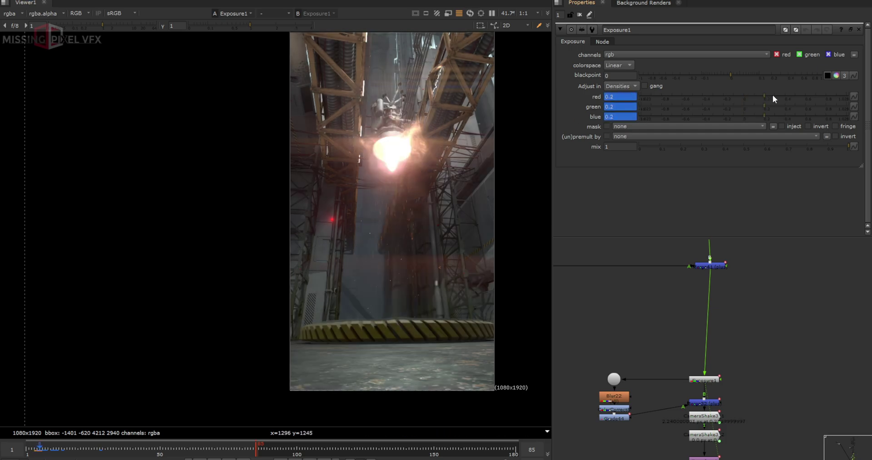
# Try raising only the red exposure to 0.69, undo it, and step forward to check the ignition flash's keyed colour
pyautogui.moveTo(772, 96); pyautogui.dragTo(814, 97)
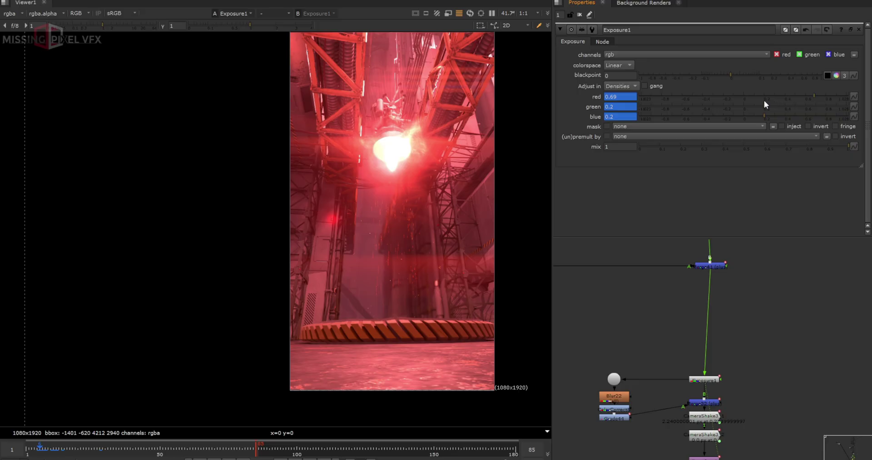
pyautogui.hotkey('ctrl', 'z')
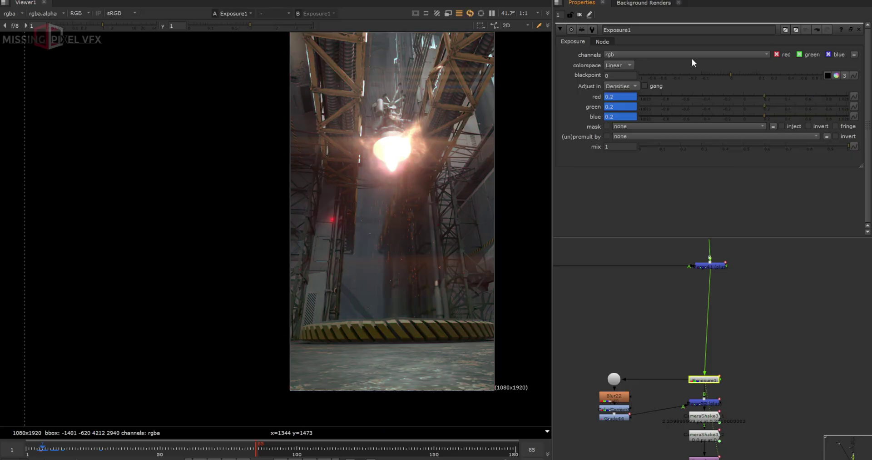
pyautogui.press('Right')
pyautogui.press('Right')
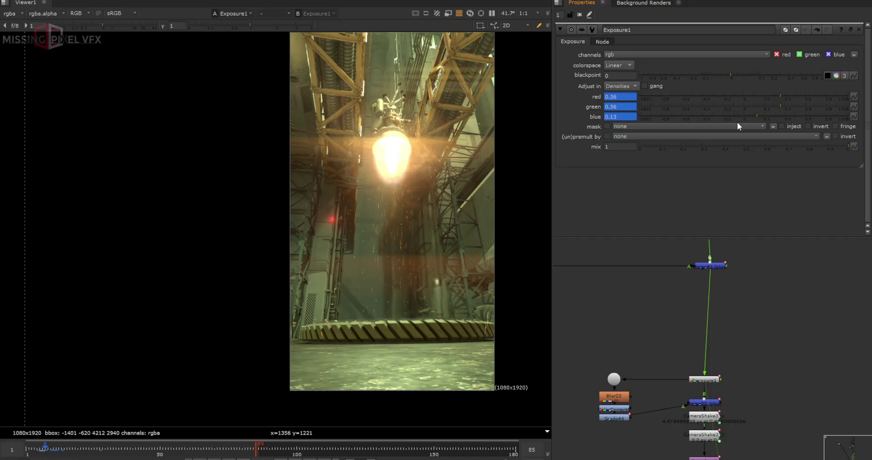
# View the composite at CameraShake3_2, inspect its shake settings, and clear the open node properties
pyautogui.moveTo(701, 438); pyautogui.dragTo(709, 372, button='middle')
pyautogui.scroll(2, 710, 372)
pyautogui.click(709, 372)
pyautogui.press('1')
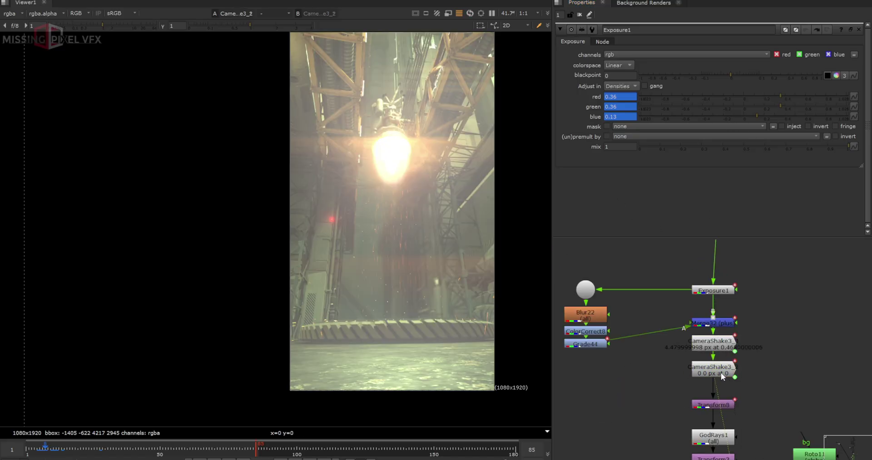
pyautogui.doubleClick(715, 370)
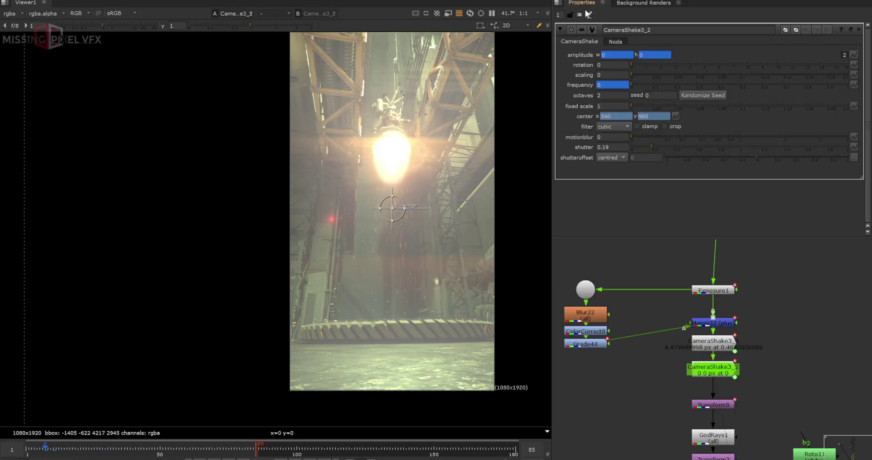
pyautogui.click(580, 15)
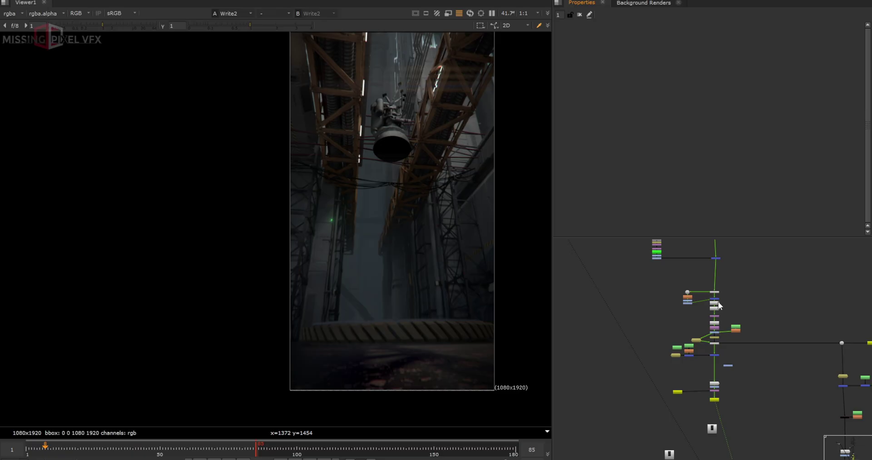
# View the composite after the GodRays and Transform3 nodes, and compare it with the final write output
pyautogui.scroll(5, 719, 301)
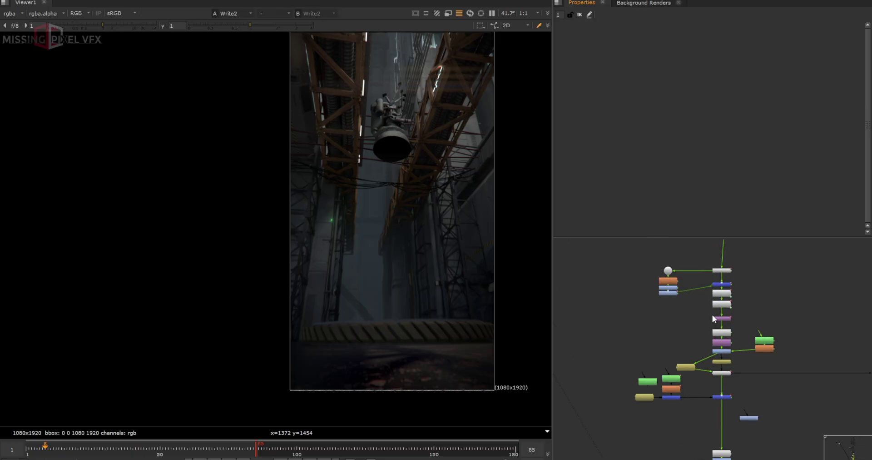
pyautogui.moveTo(694, 334); pyautogui.dragTo(737, 359)
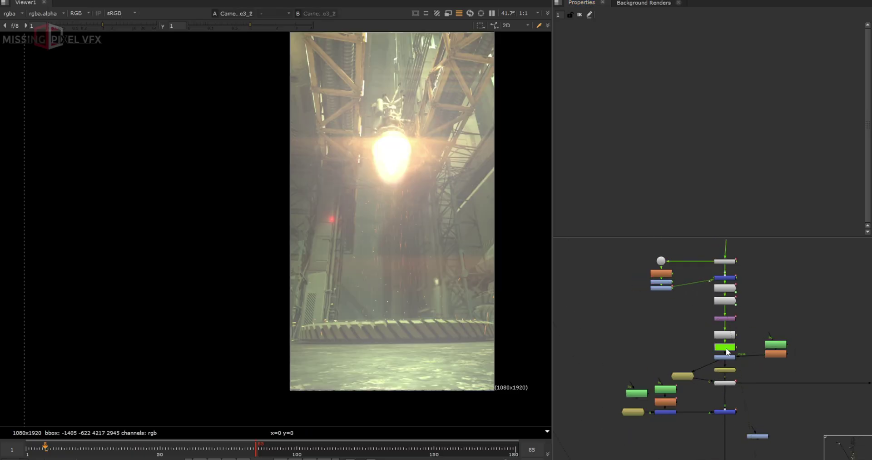
pyautogui.press('1')
pyautogui.click(724, 381)
pyautogui.press('1')
pyautogui.scroll(-4, 731, 268)
pyautogui.scroll(3, 729, 395)
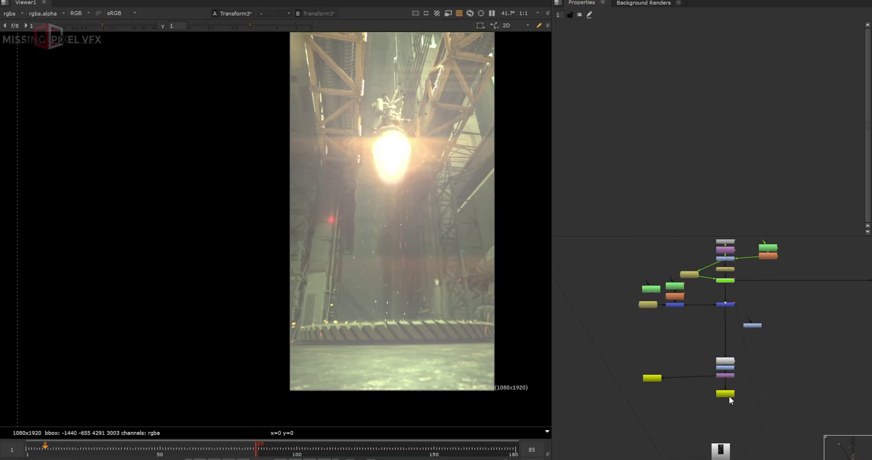
pyautogui.click(729, 395)
pyautogui.press('1')
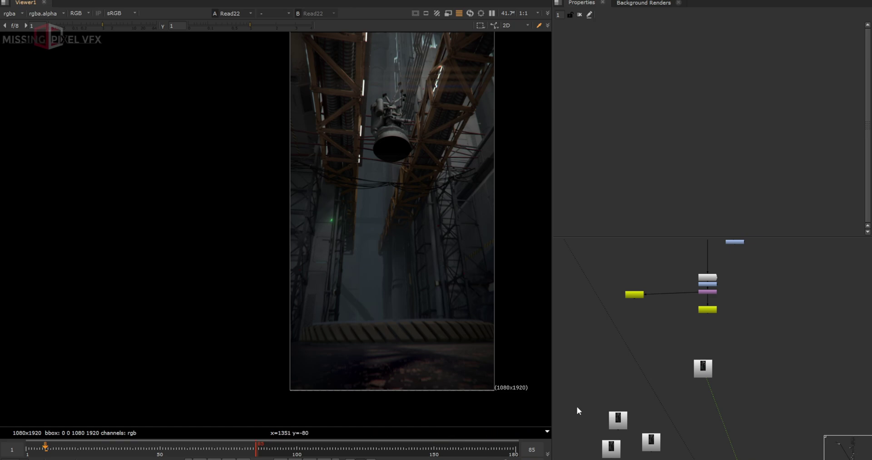